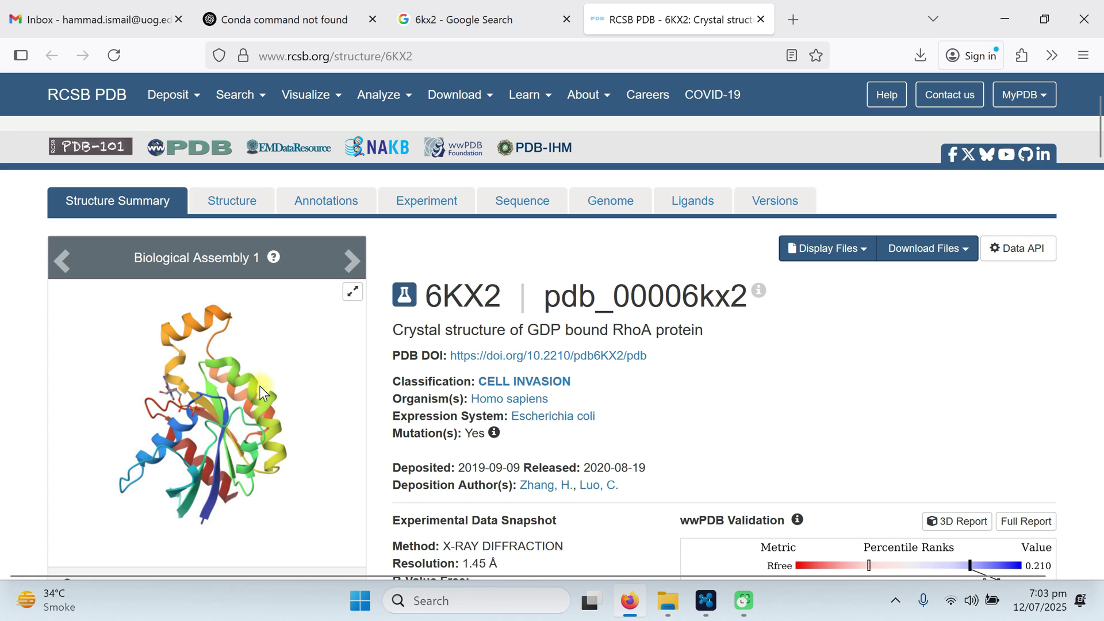
- Leave the RCSB PDB page and check the protein and ligand files in the Demo folder
left_click(1035, 23)
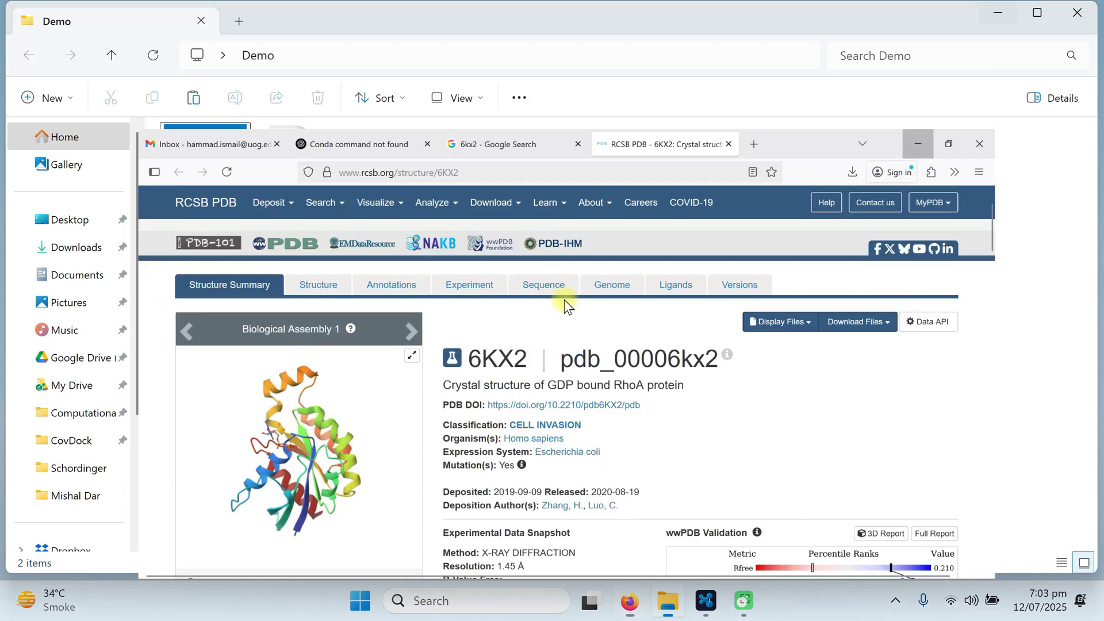
left_click(133, 287)
left_click(218, 202)
left_click(257, 305)
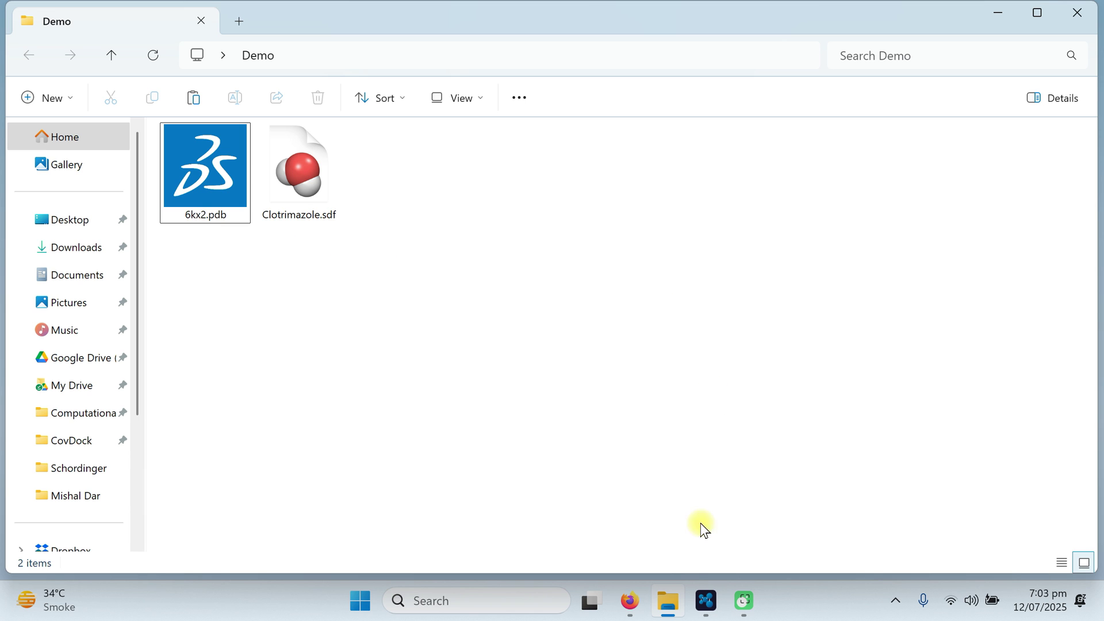
- Switch to Maestro with its empty scratch project
left_click(706, 600)
left_click(706, 600)
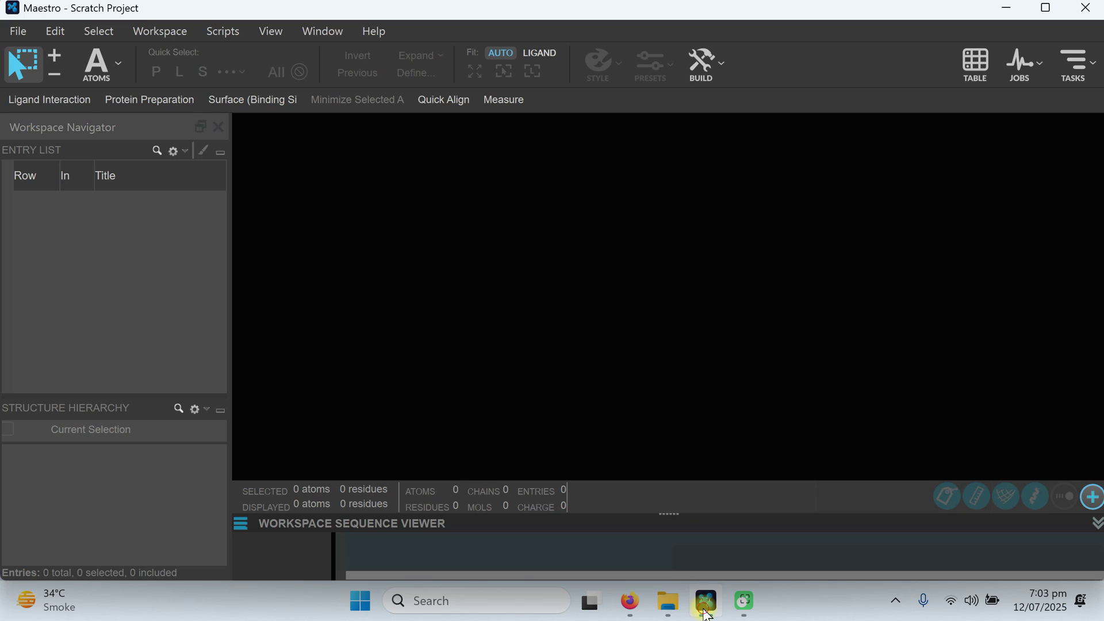
left_click(996, 10)
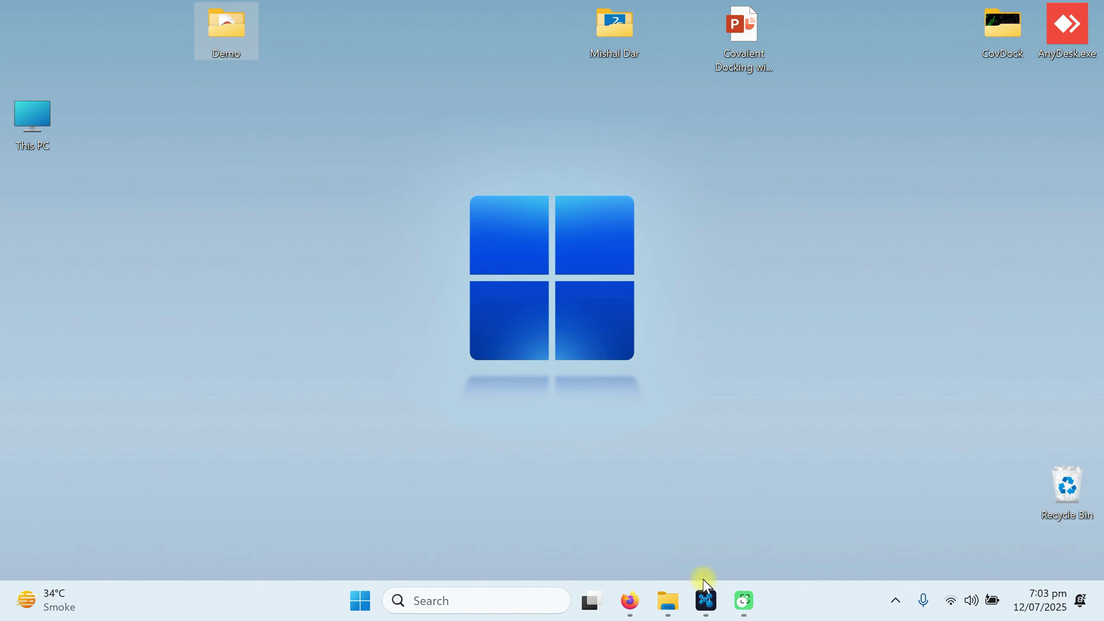
left_click(706, 600)
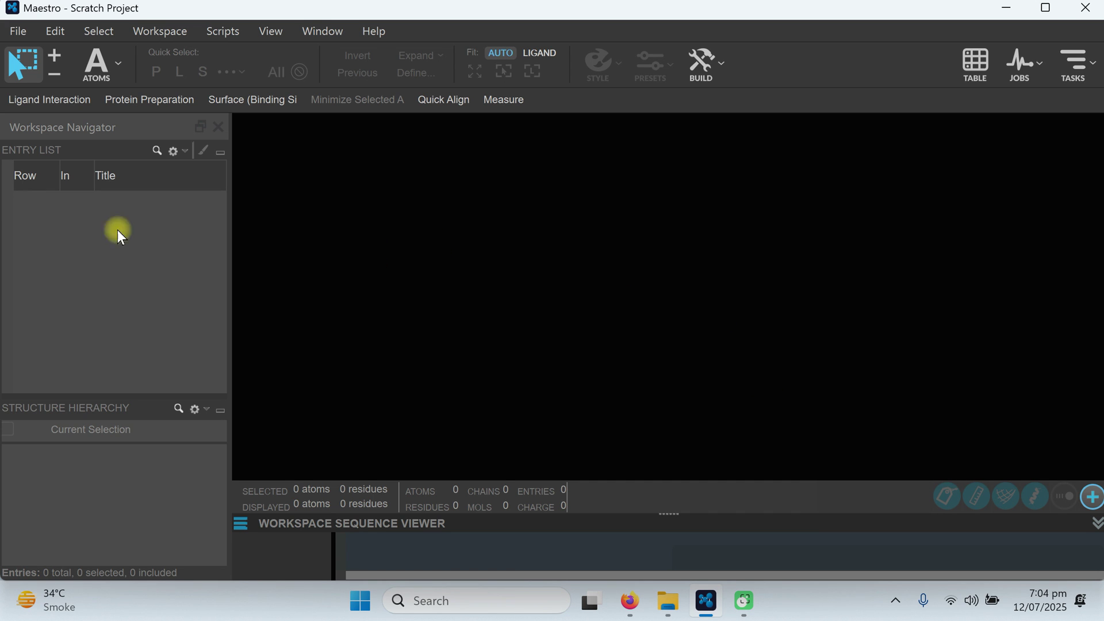
- Change the working directory to the Demo folder on the Desktop
left_click(18, 31)
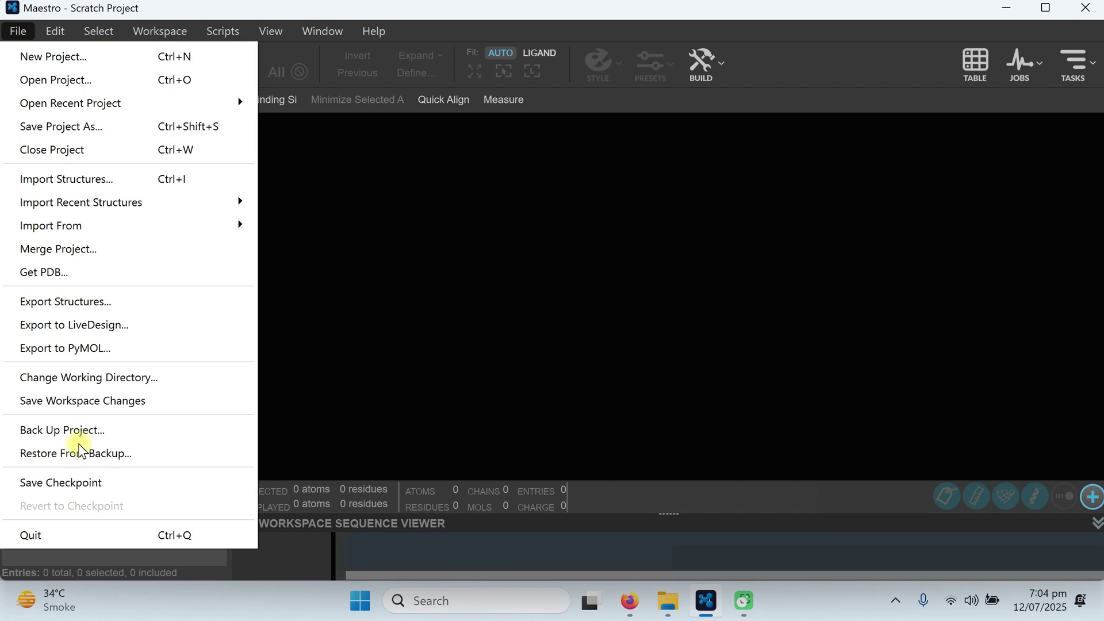
left_click(136, 378)
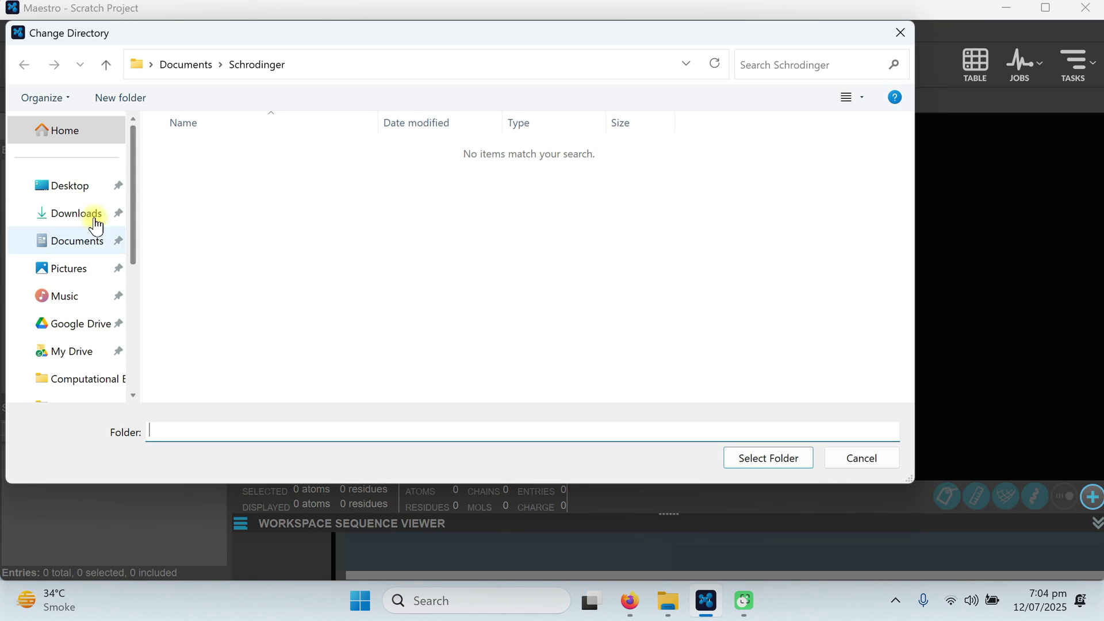
left_click(69, 186)
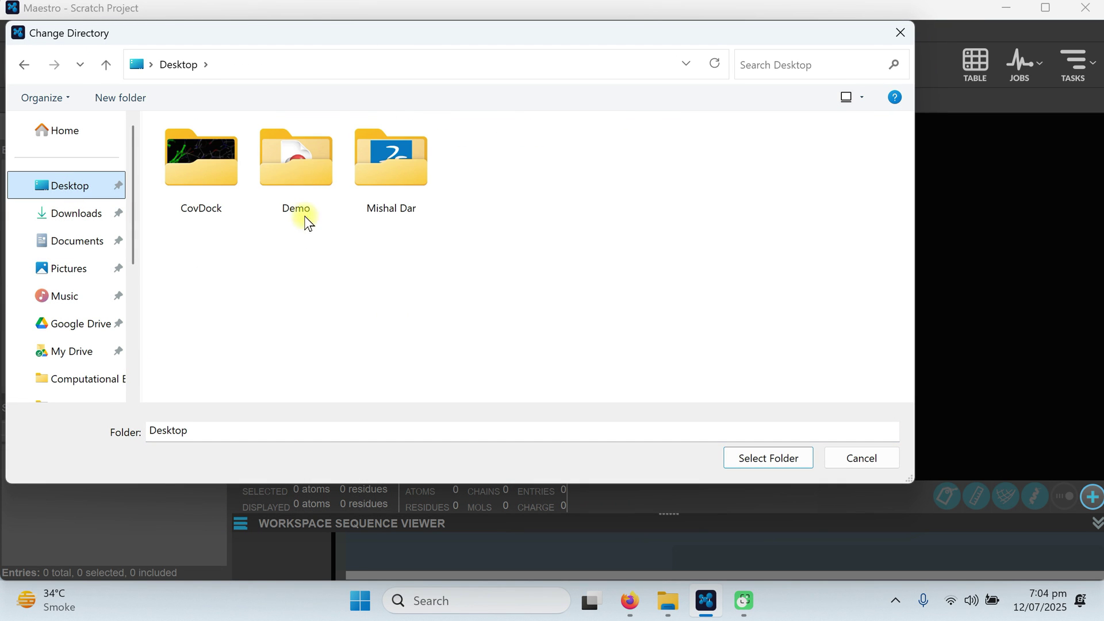
left_click(311, 175)
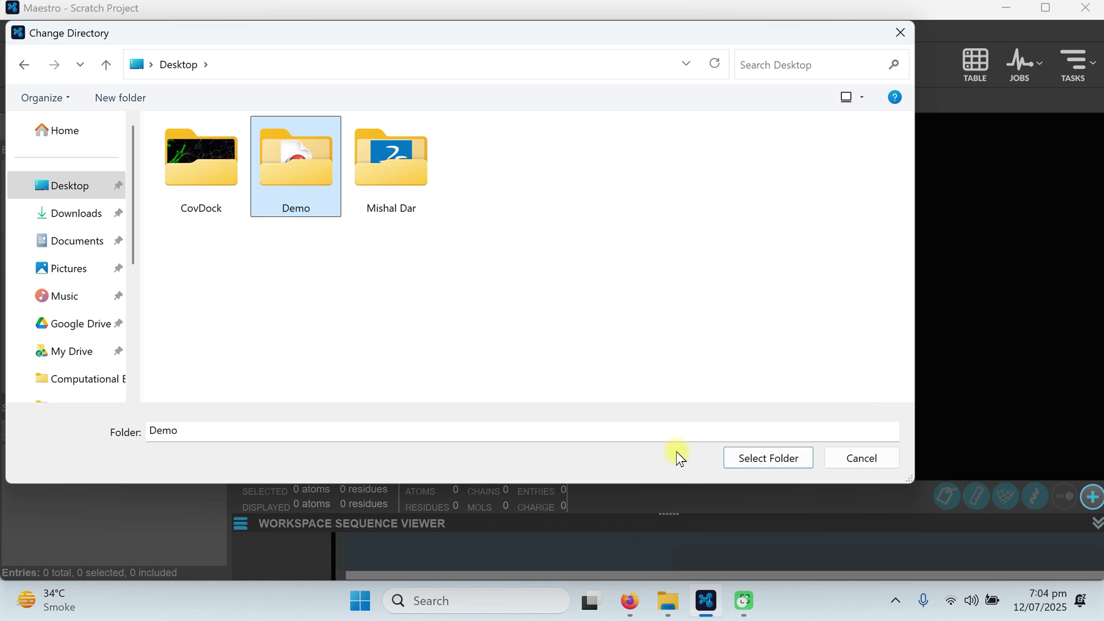
left_click(756, 458)
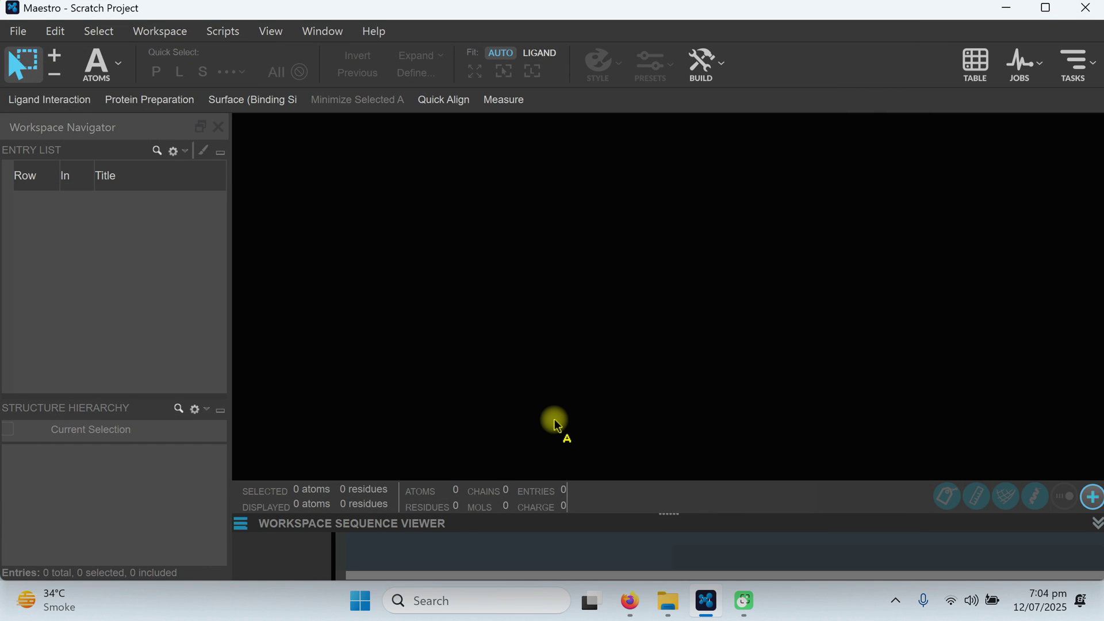
- Create a new Maestro project named Demo in the Demo folder
left_click(17, 31)
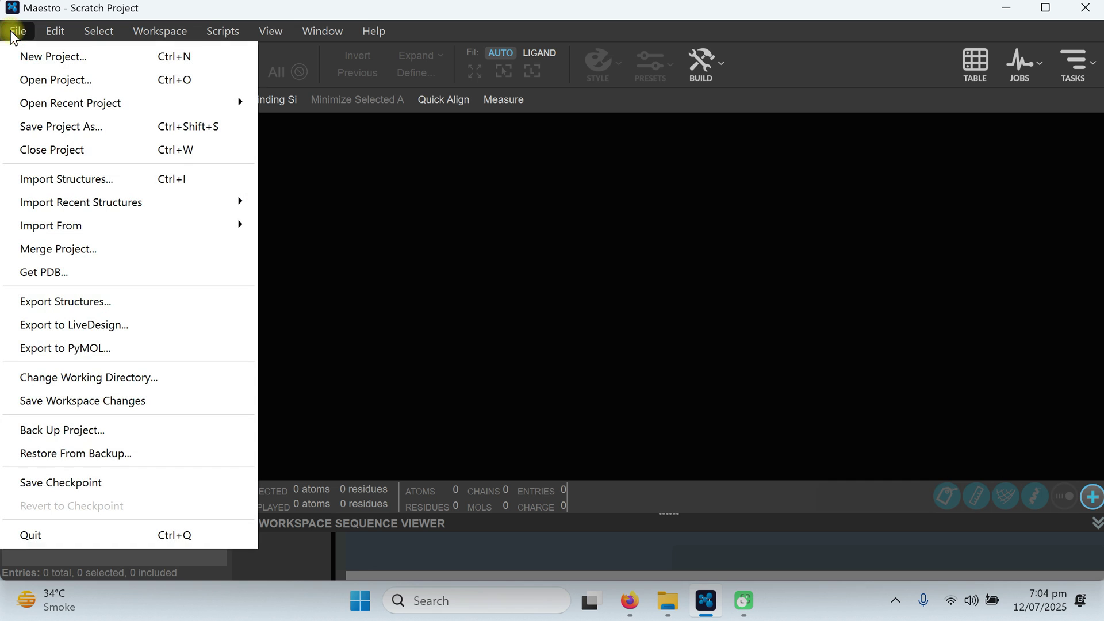
left_click(17, 57)
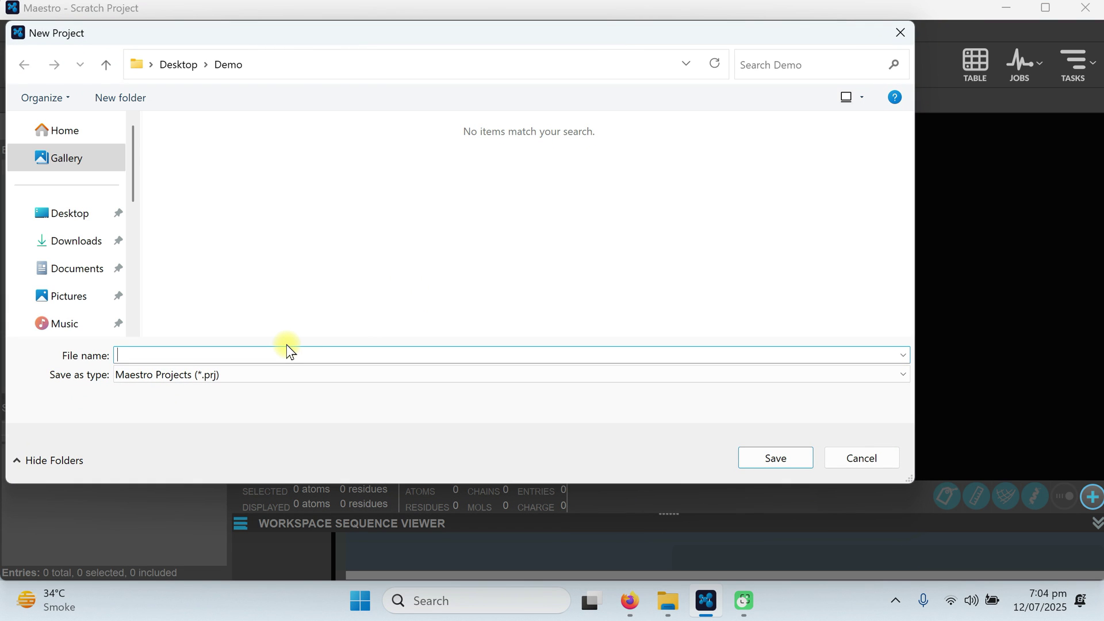
type("Demo")
left_click(775, 457)
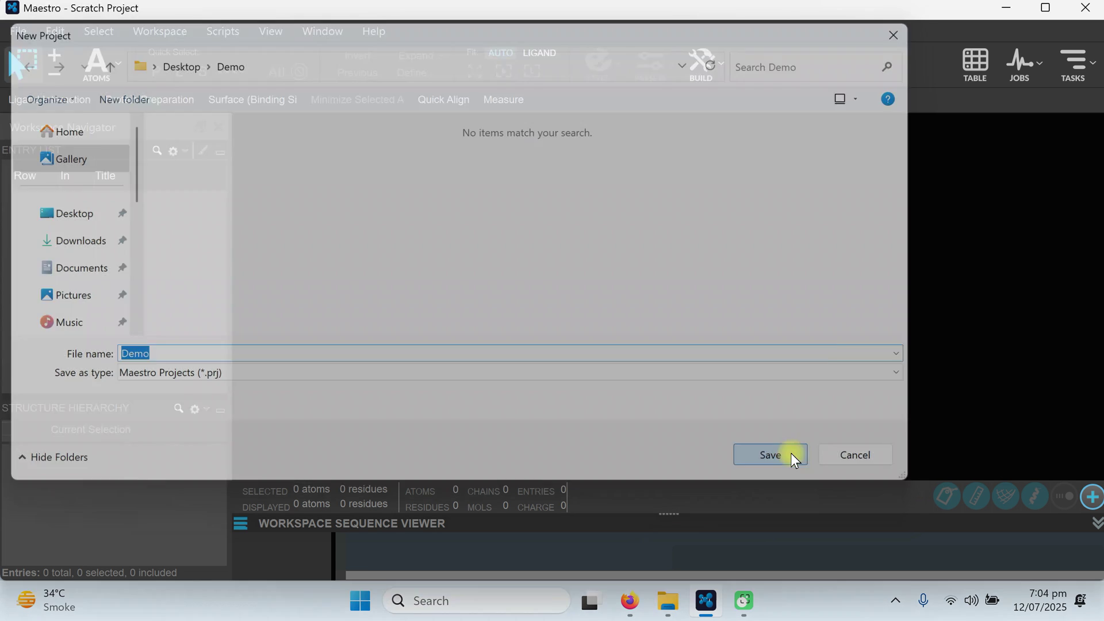
- Import the structure files 6kx2.pdb and Clotrimazole.sdf together into the project
left_click(18, 31)
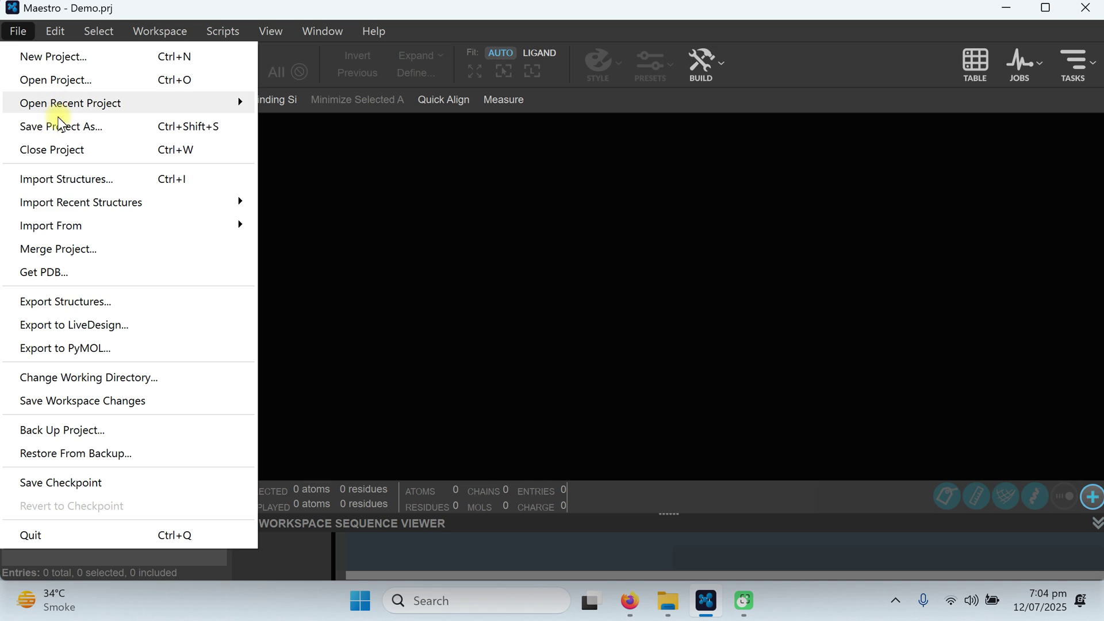
left_click(67, 179)
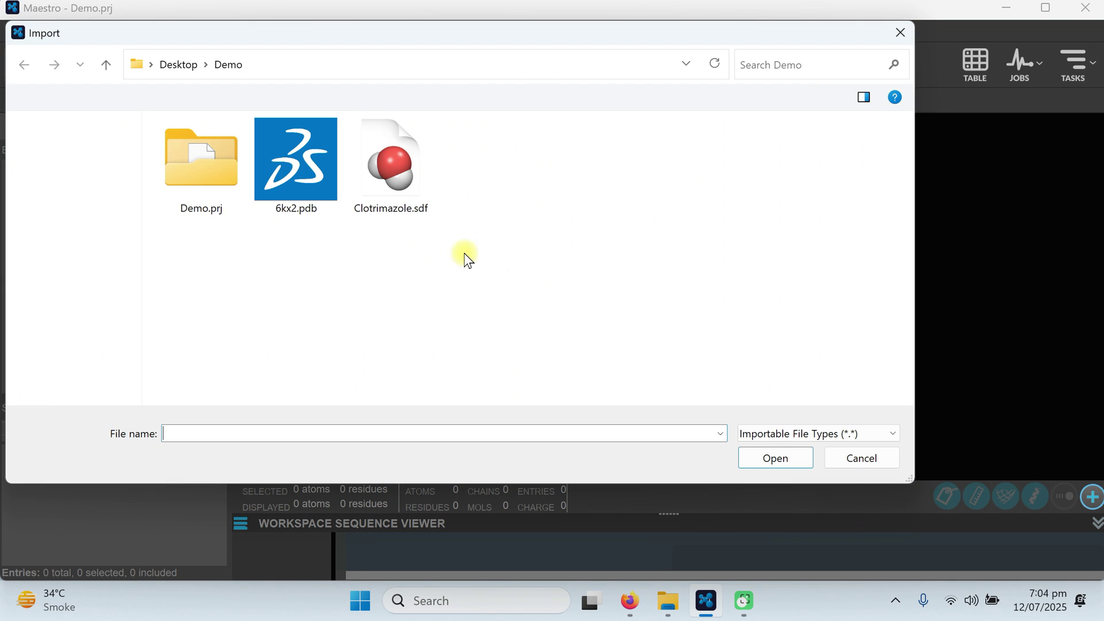
left_click(287, 180)
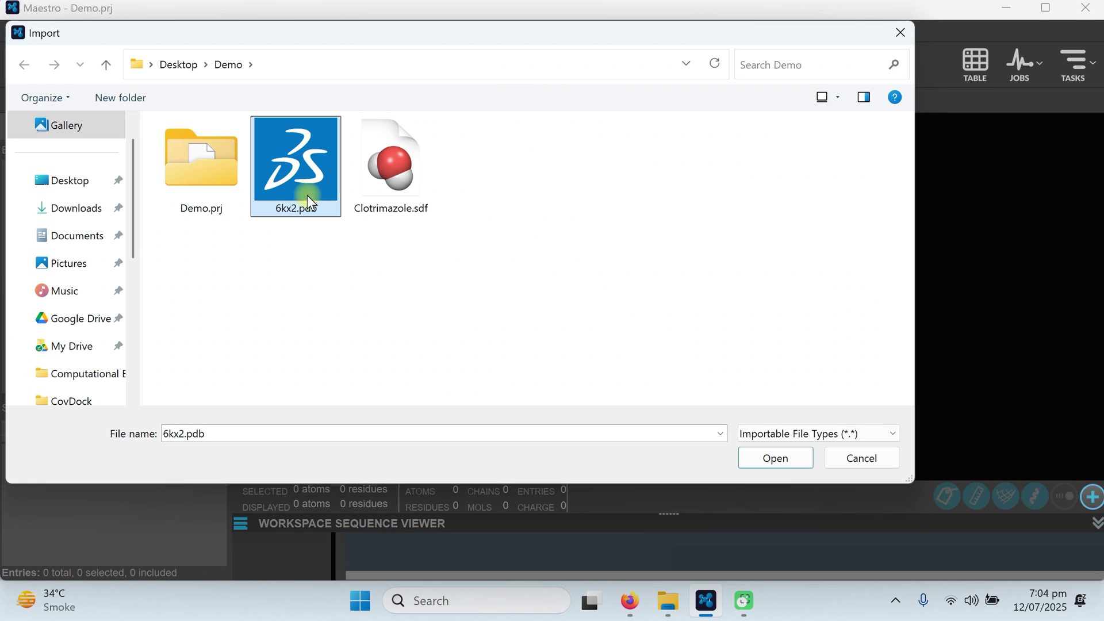
left_click(388, 185, "ctrl")
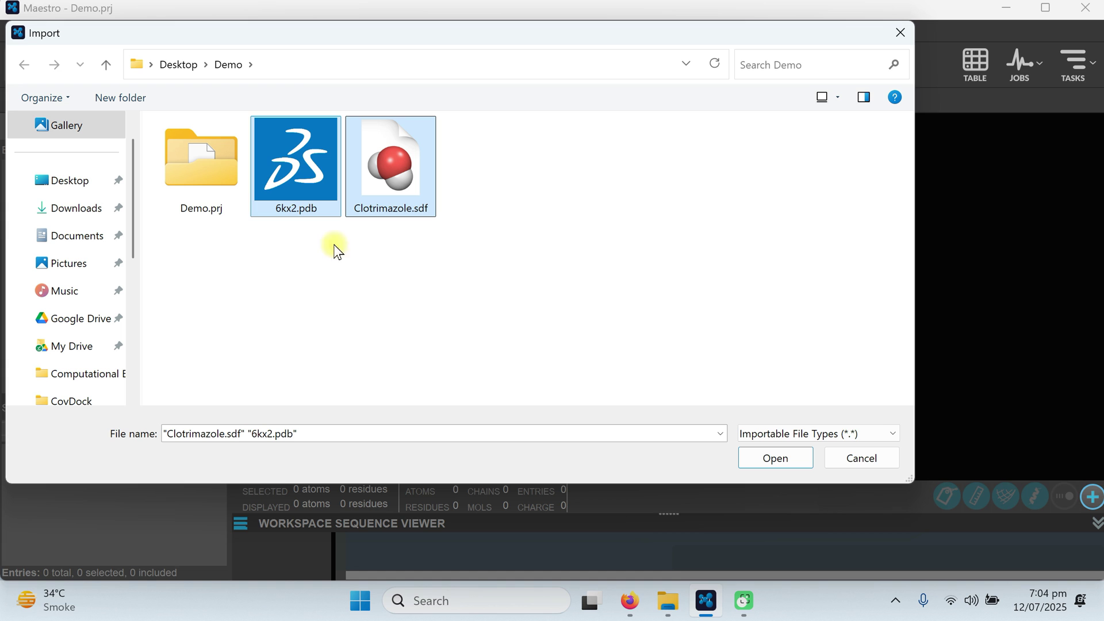
left_click(776, 458)
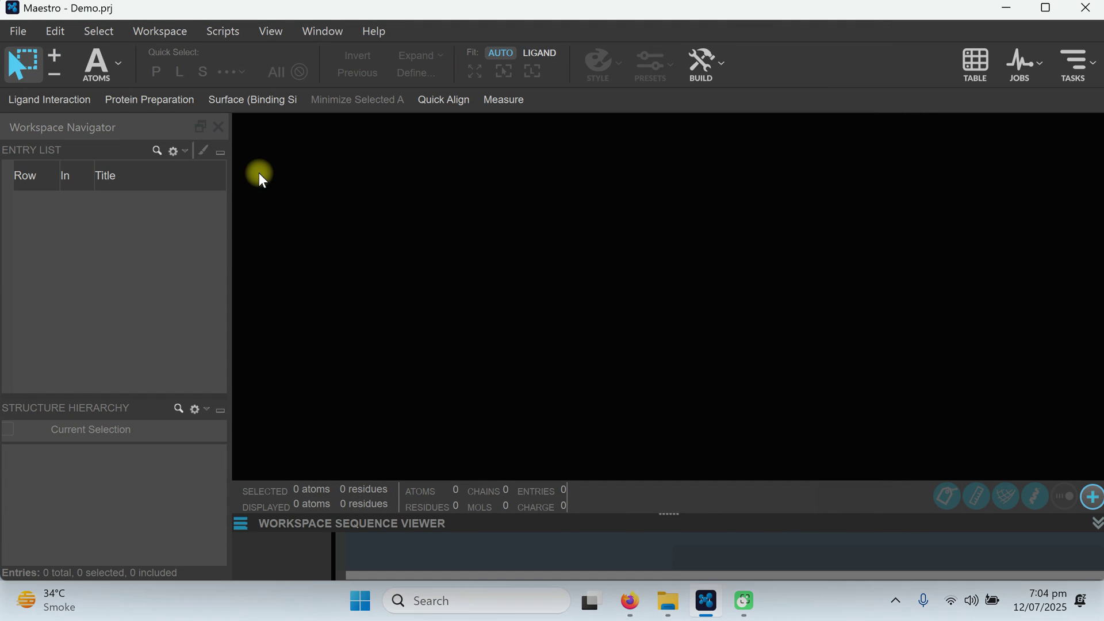
left_click(681, 318)
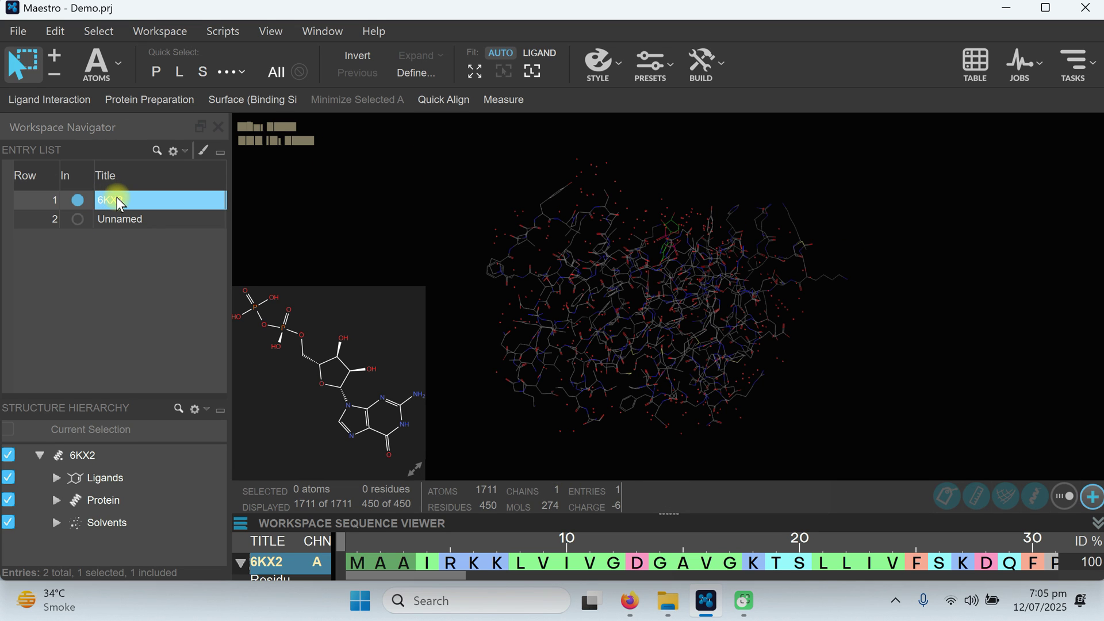
- Delete the atoms of the bound GDP ligand from the 6KX2 structure
left_click(56, 478)
left_click(111, 498)
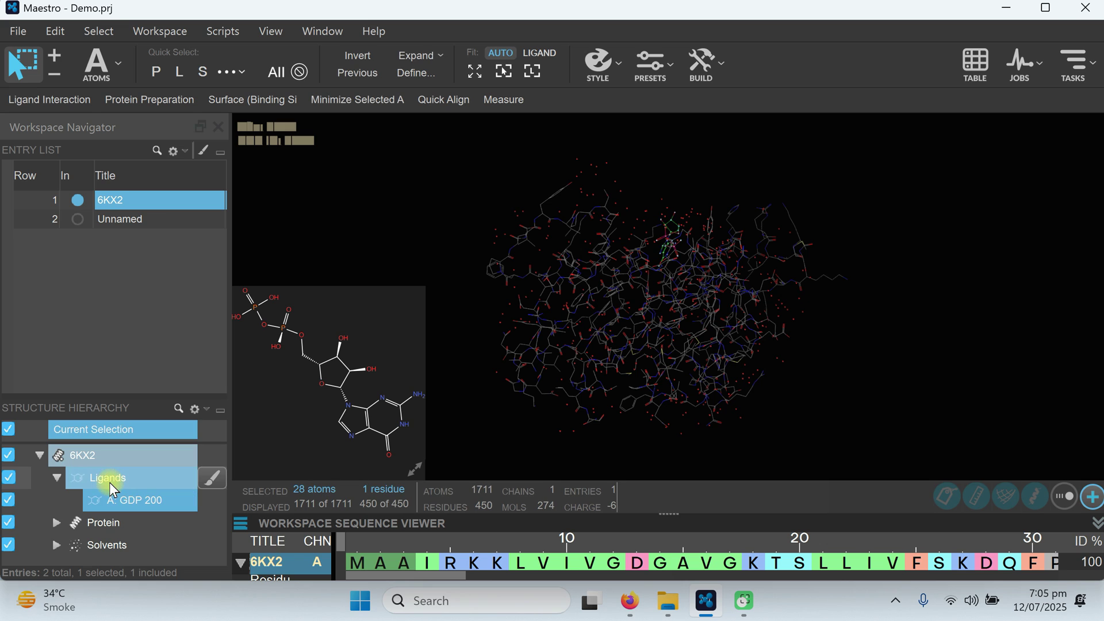
right_click(110, 498)
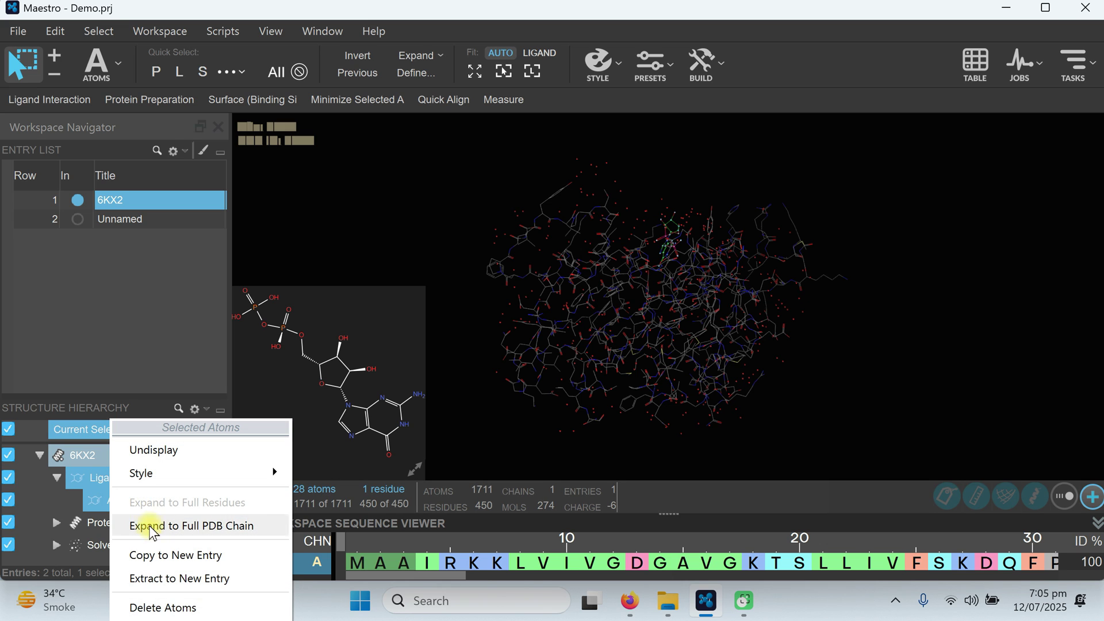
left_click(150, 604)
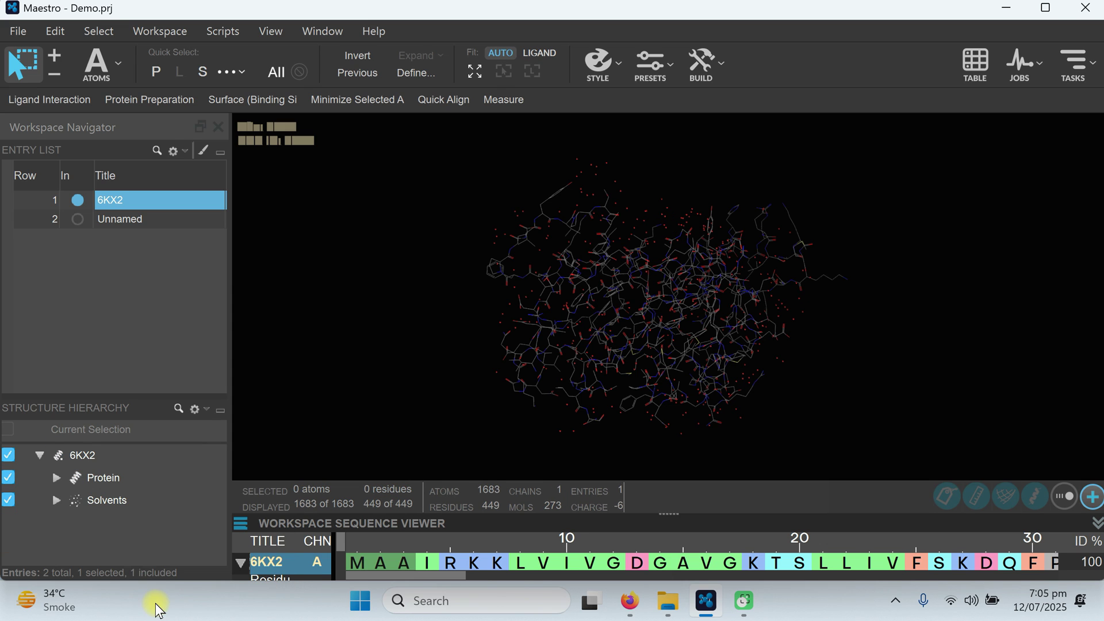
- Delete all solvent atoms from the 6KX2 structure
left_click(109, 501)
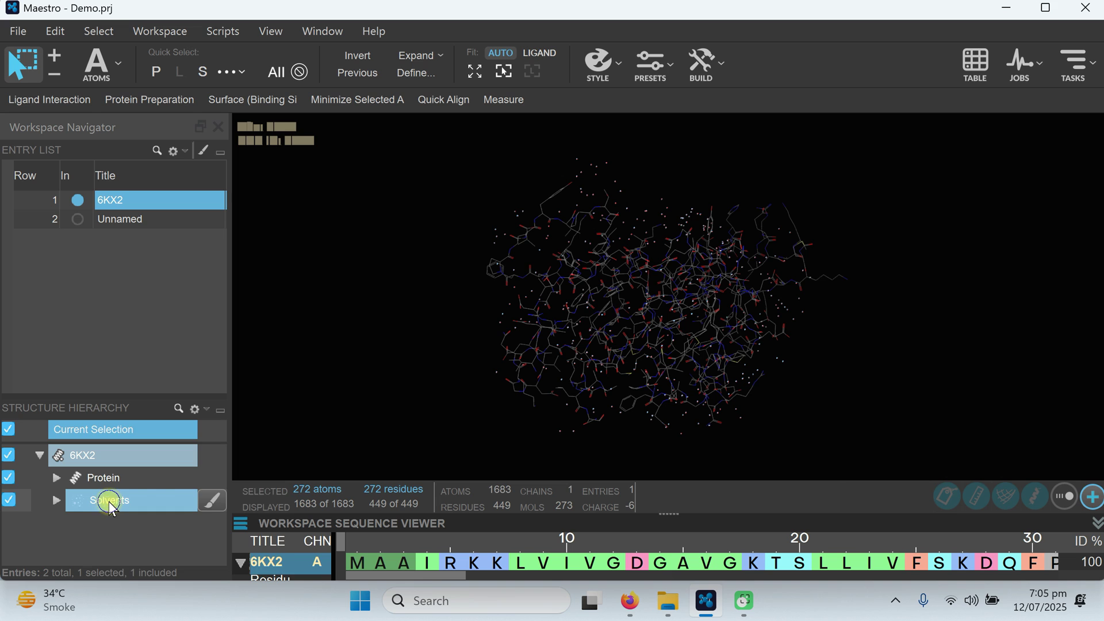
right_click(108, 502)
left_click(163, 608)
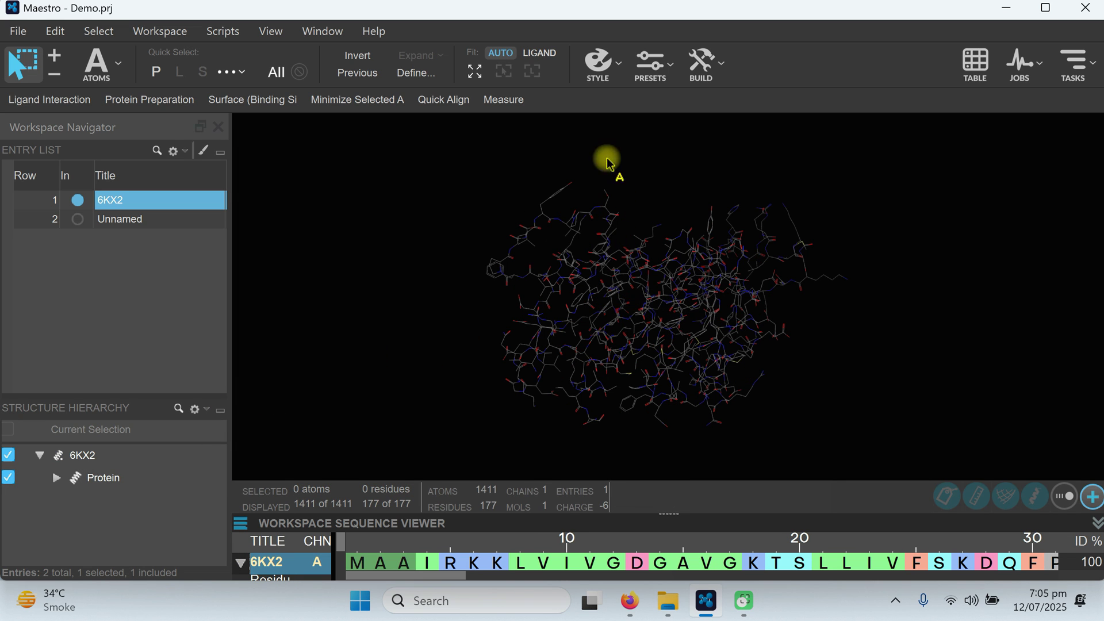
middle_click_drag(772, 395, 741, 356)
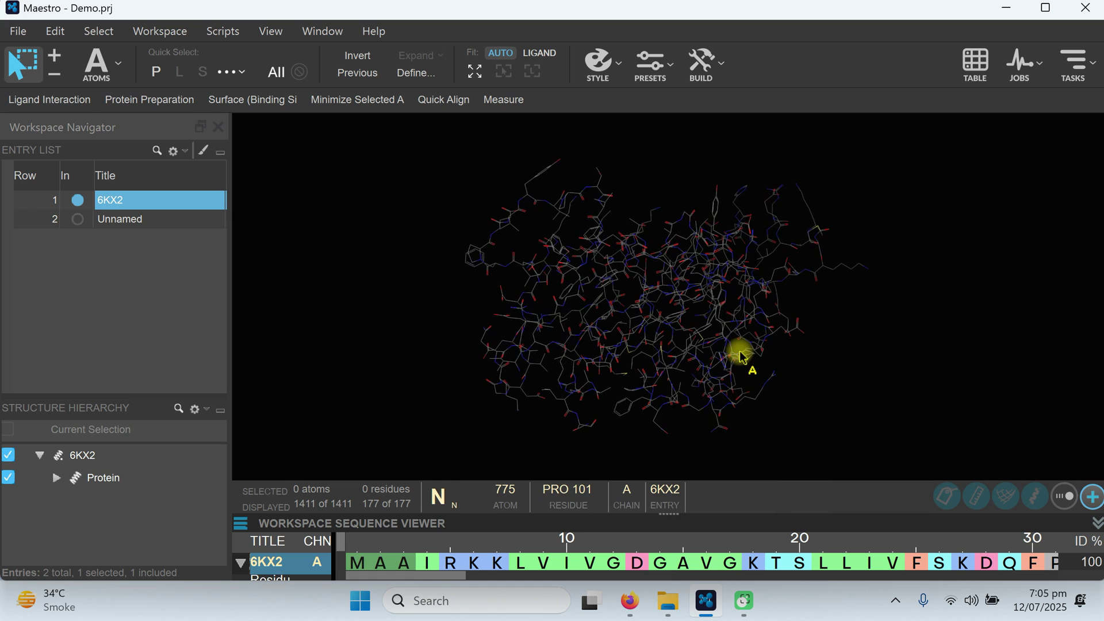
- Run the Protein Preparation Workflow on 6KX2 with default options as job proteinprep_1, on localhost with 8 processors
left_click(136, 107)
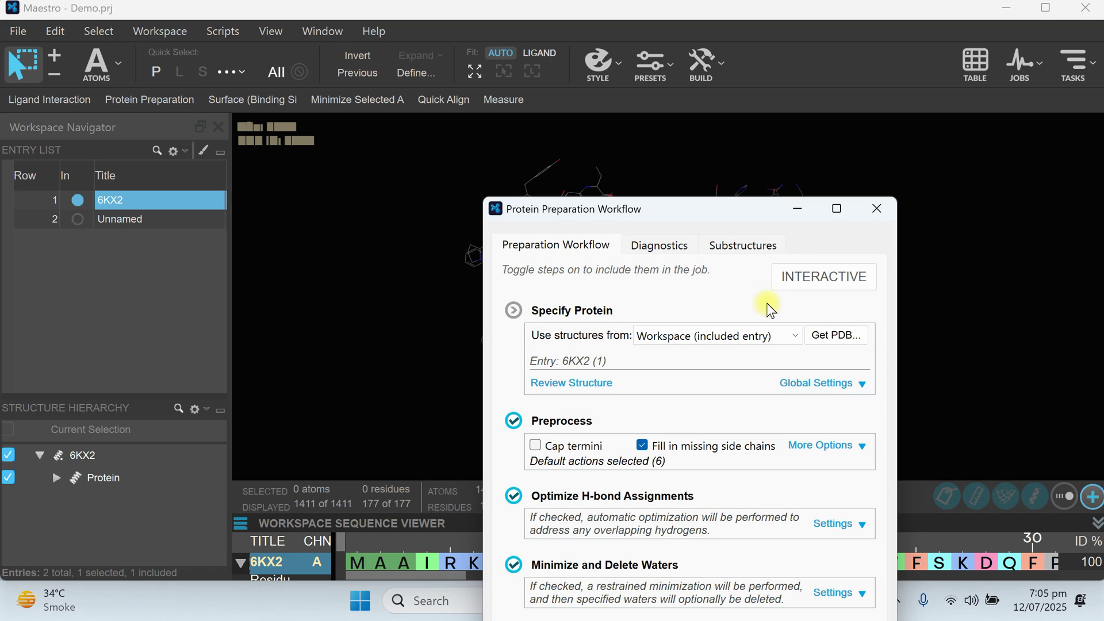
left_click(829, 208)
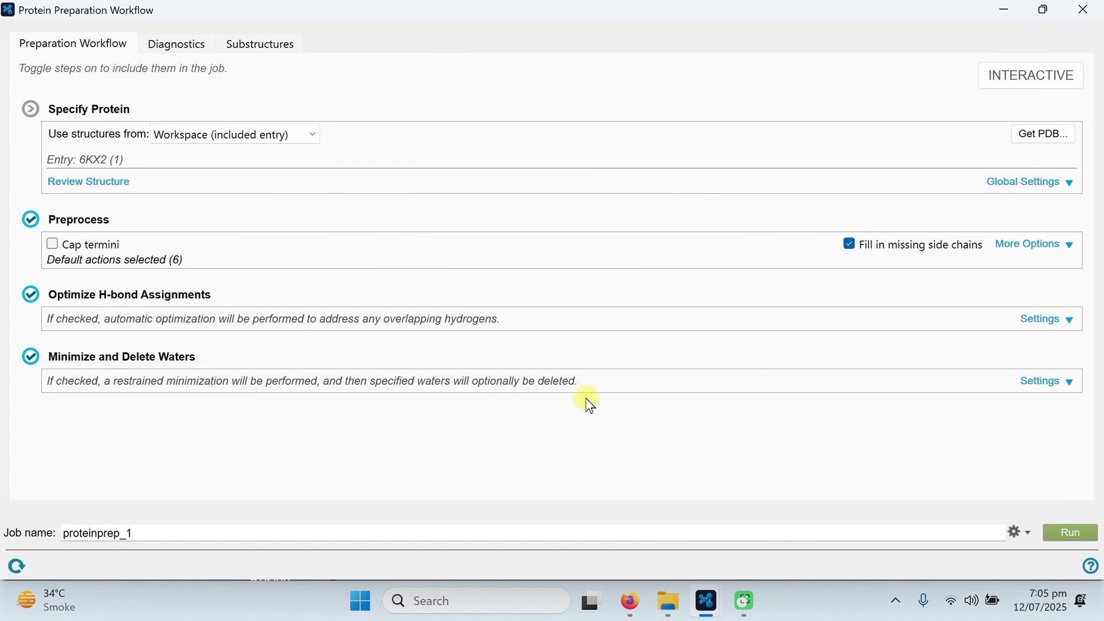
left_click(1010, 530)
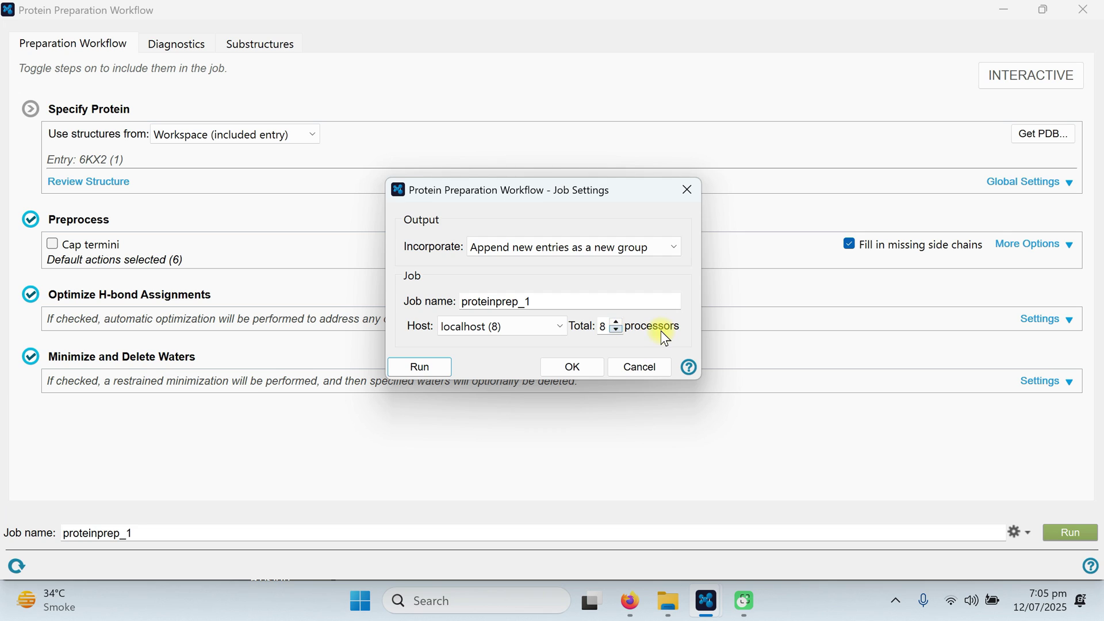
left_click(567, 368)
left_click(1055, 534)
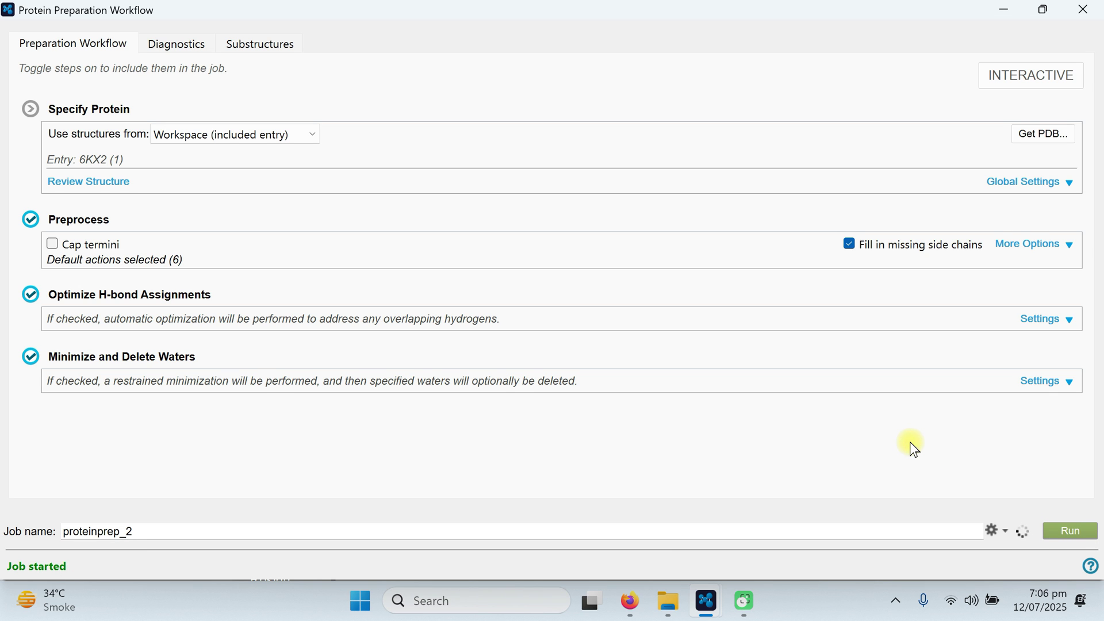
left_click(1082, 10)
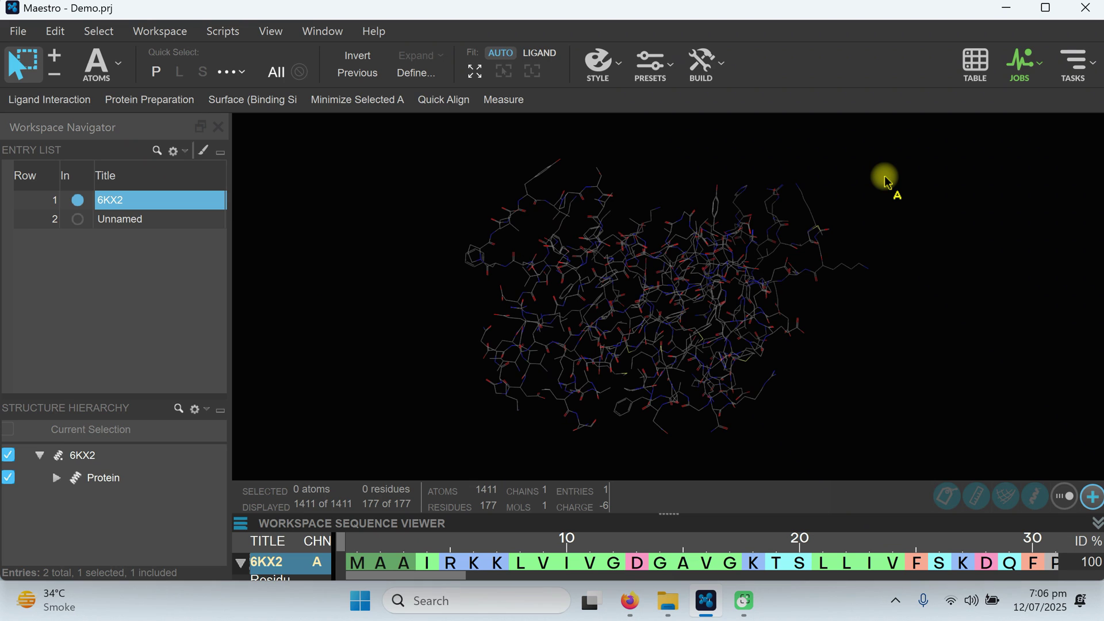
- Check the status and log of the proteinprep_1 job in the job monitor
left_click(1040, 73)
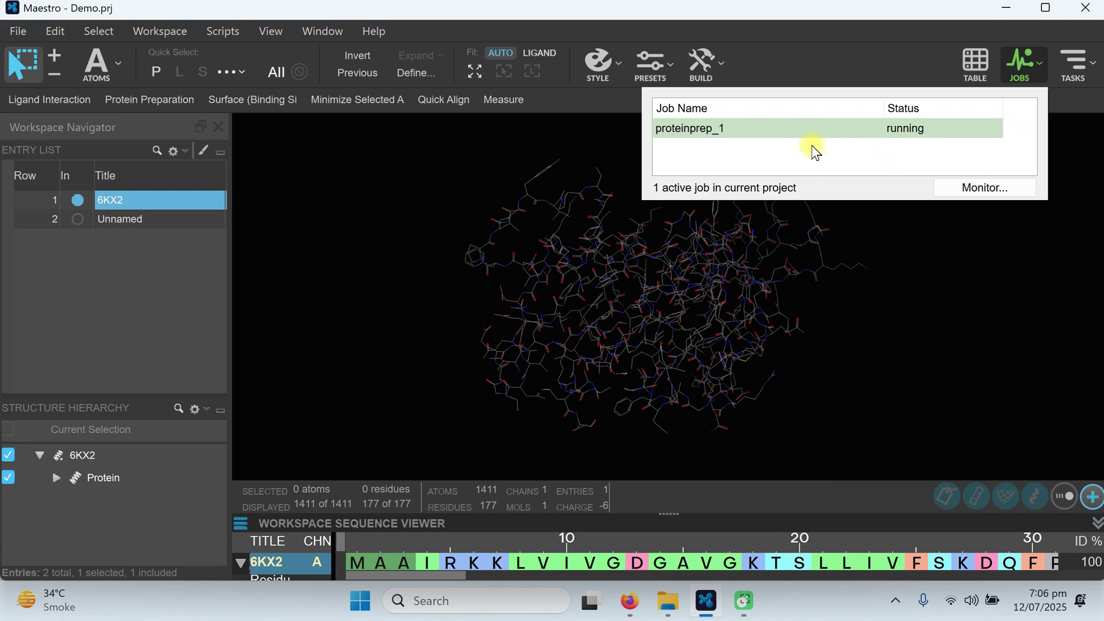
double_click(688, 129)
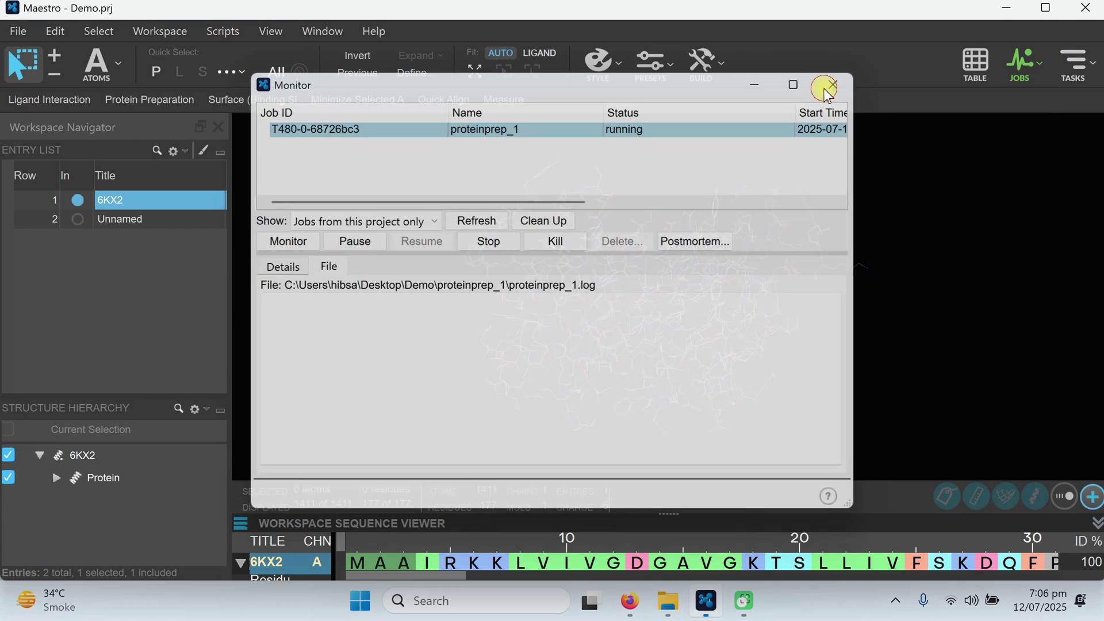
left_click(833, 85)
- Rename the Unnamed entry in the entry list as ligand
left_click(137, 223)
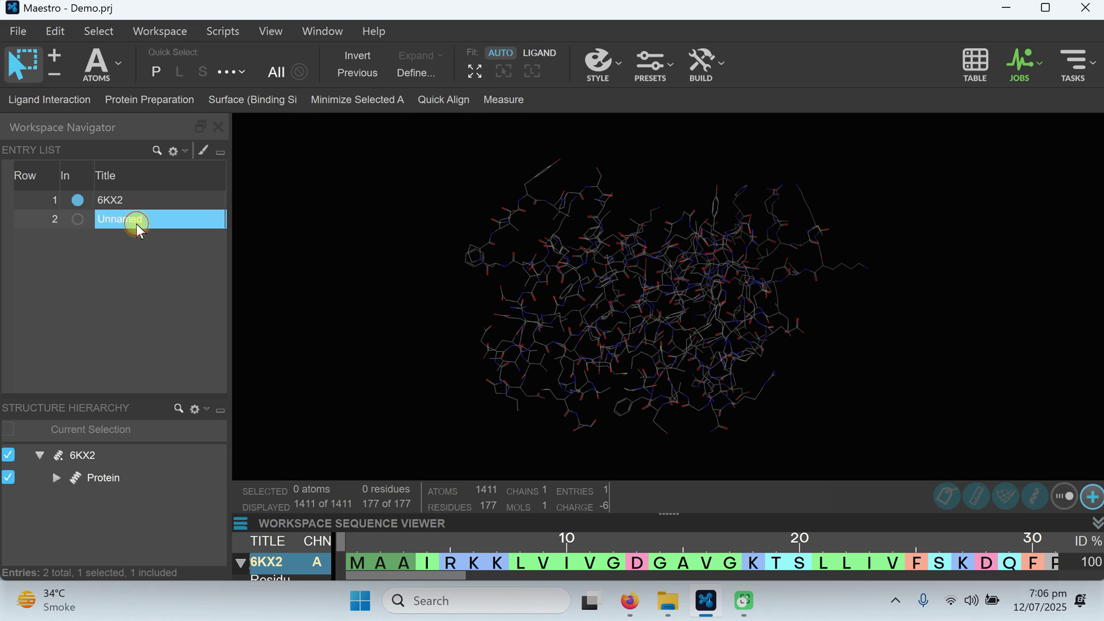
left_click(136, 223)
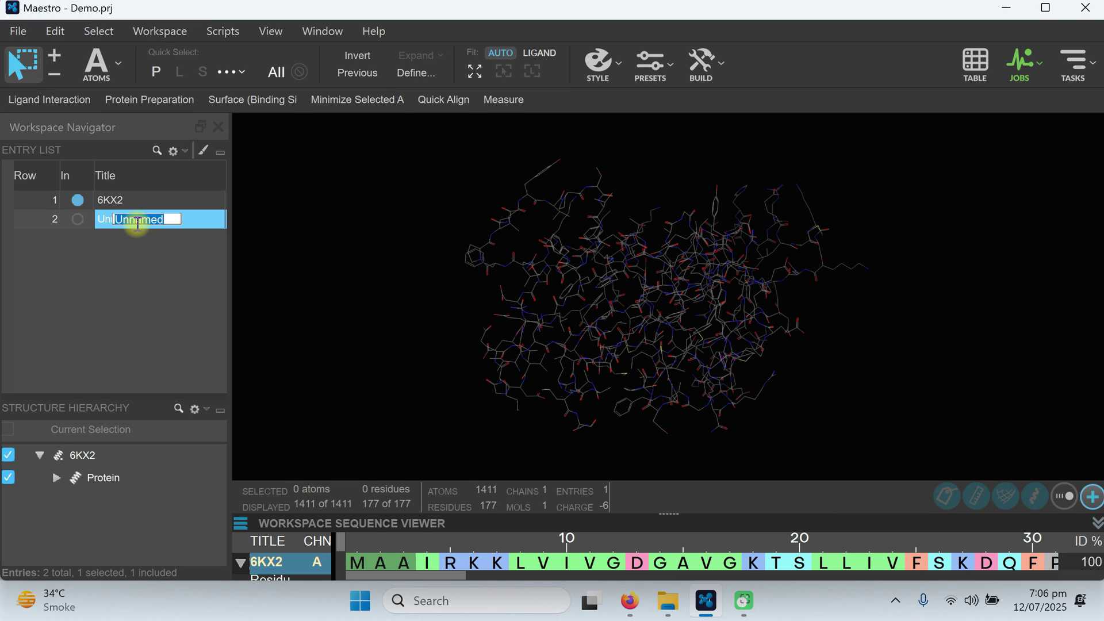
key("BackSpace")
type("ligand")
key("Return")
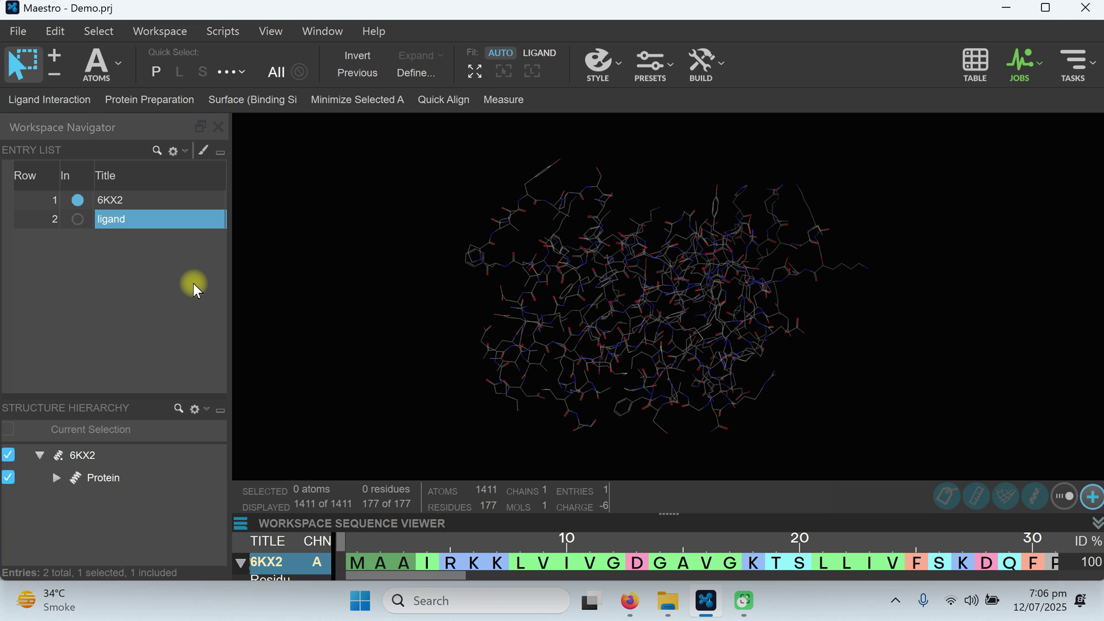
- Display only the ligand entry in the workspace and find and open the LigPrep task
left_click(77, 219)
left_click(1014, 64)
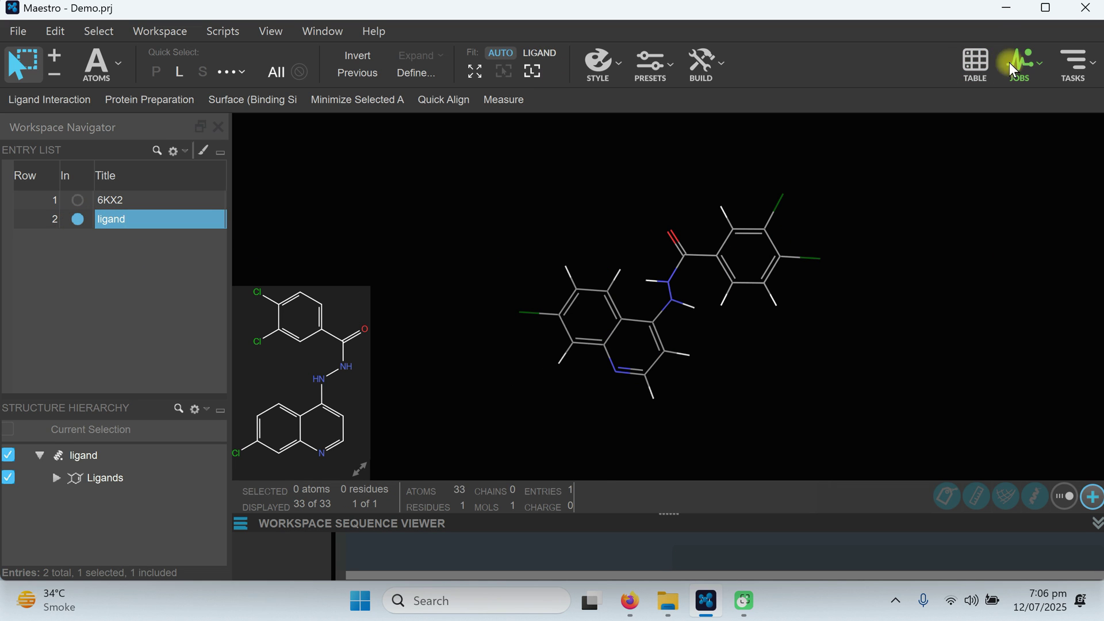
left_click(1065, 65)
left_click(773, 117)
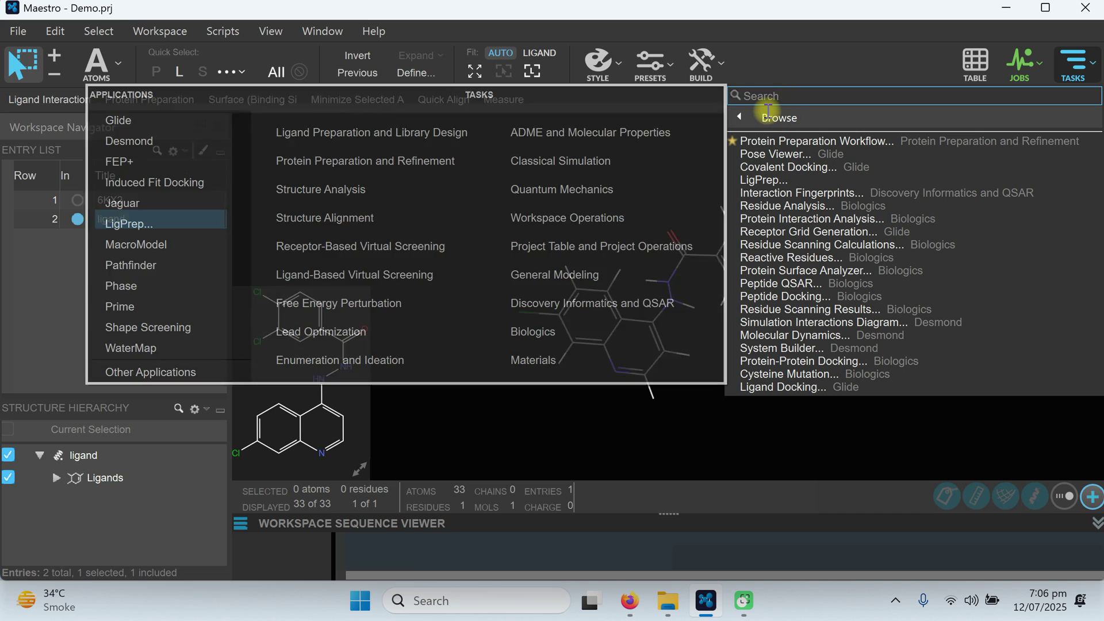
left_click(768, 99)
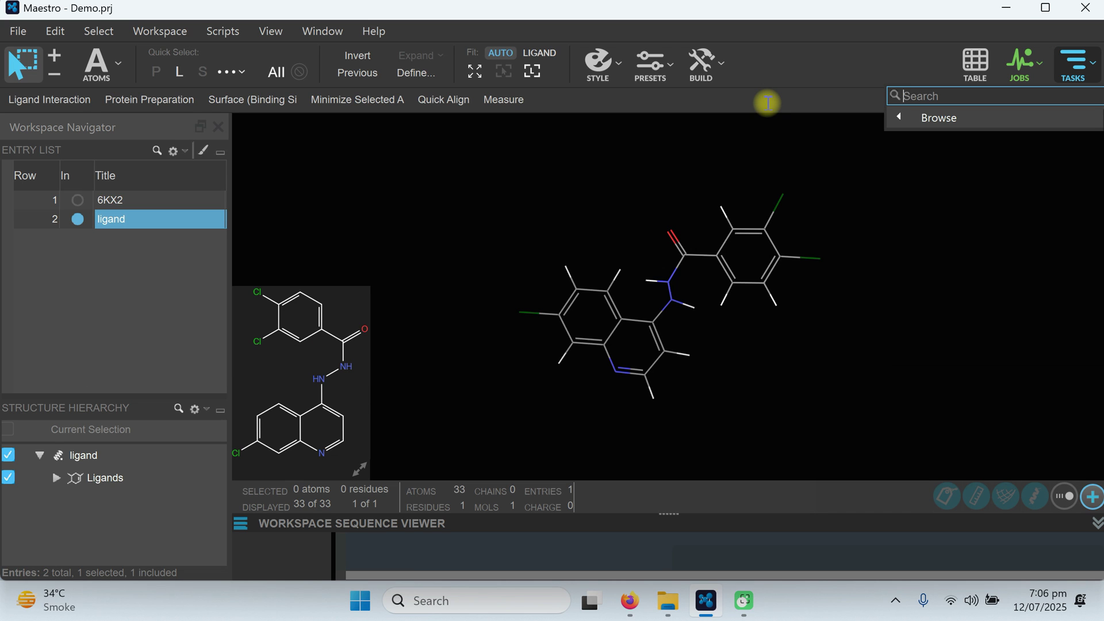
type("li")
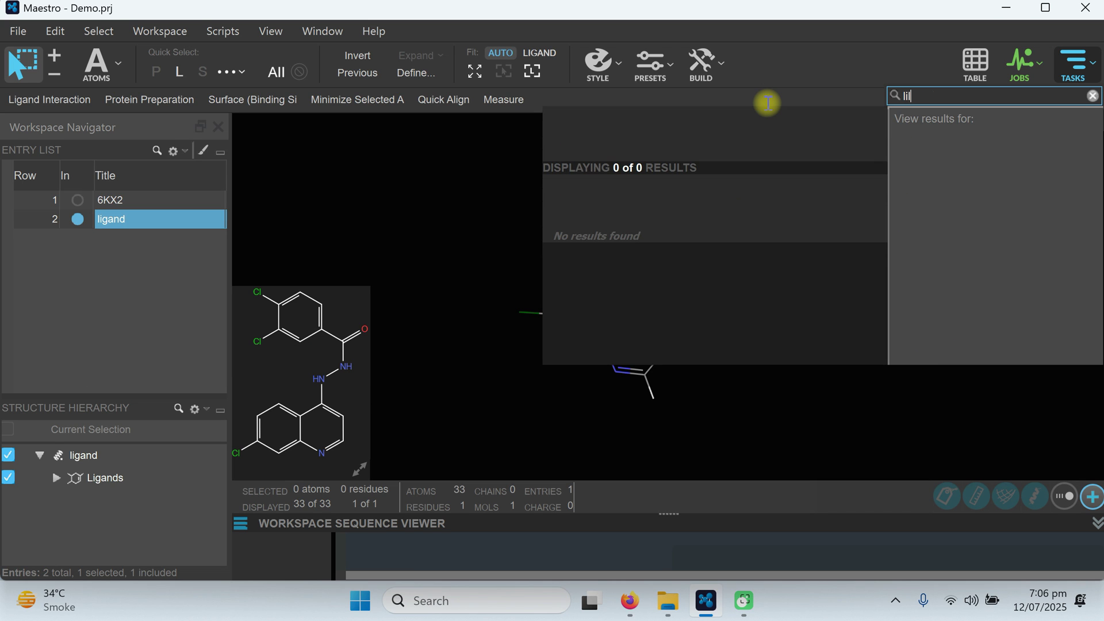
key("BackSpace")
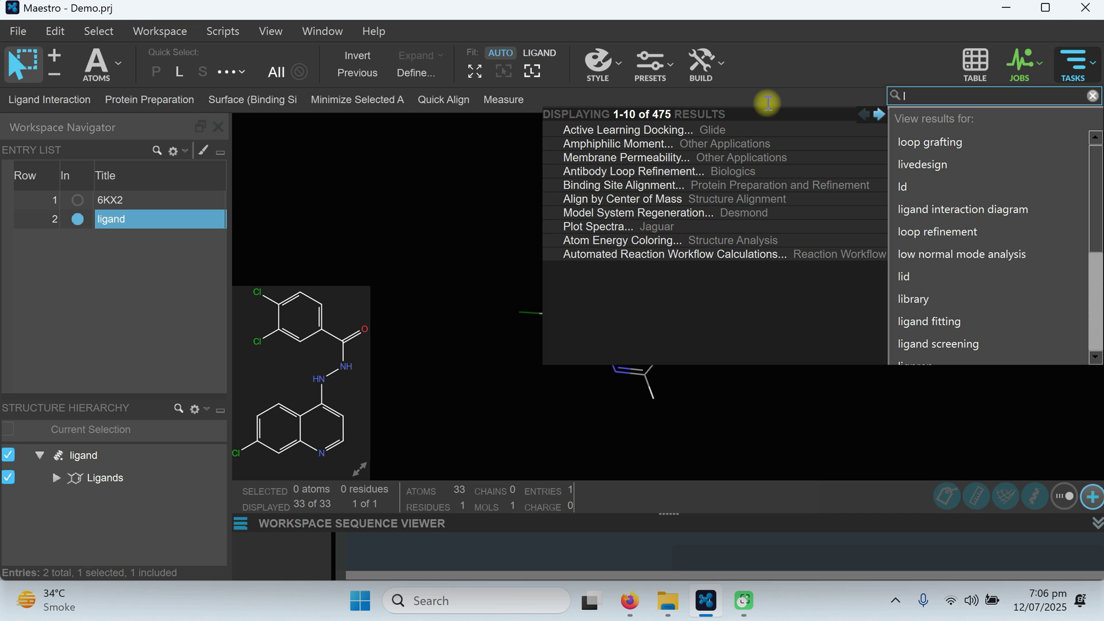
type("igpre")
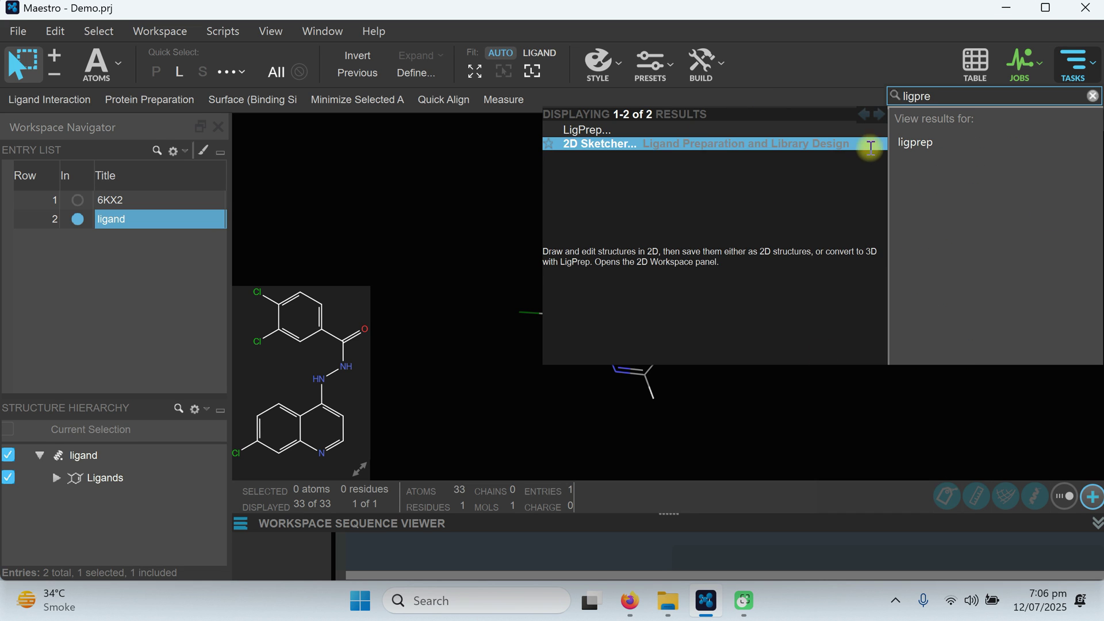
left_click(586, 131)
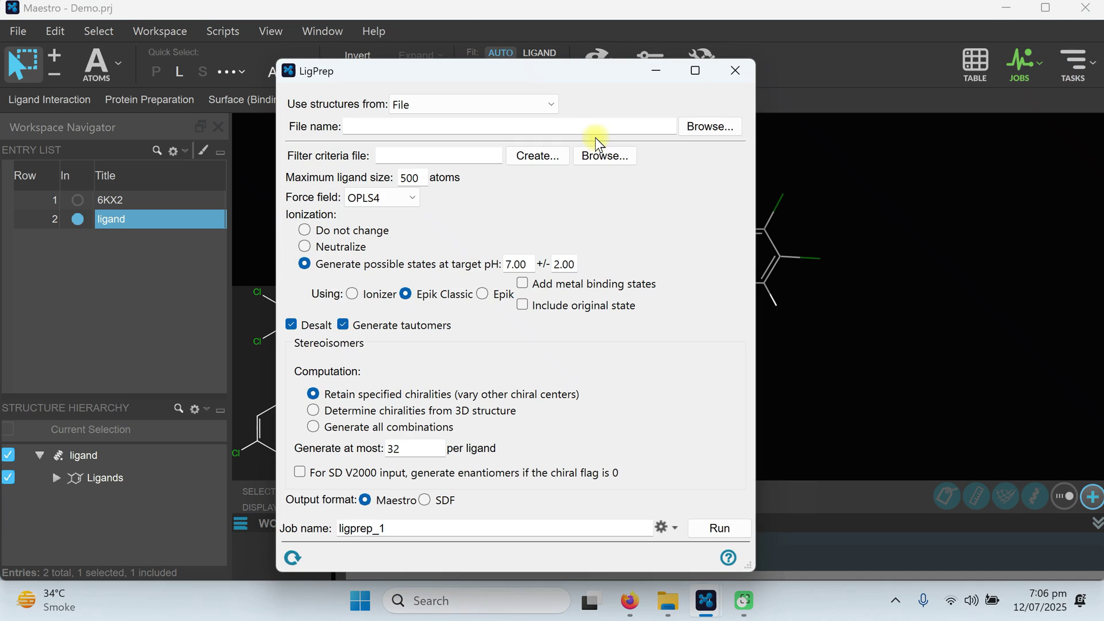
- Set LigPrep to use the selected Project Table entry, disable tautomer generation, and limit the stereoisomers to 1 per ligand
left_click(429, 105)
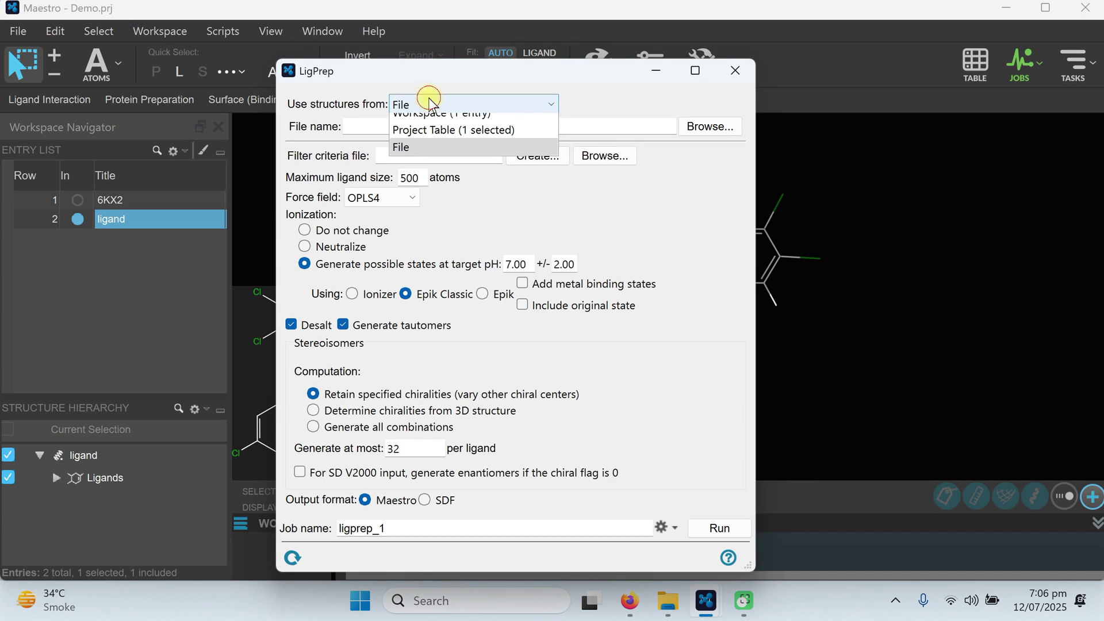
left_click(432, 140)
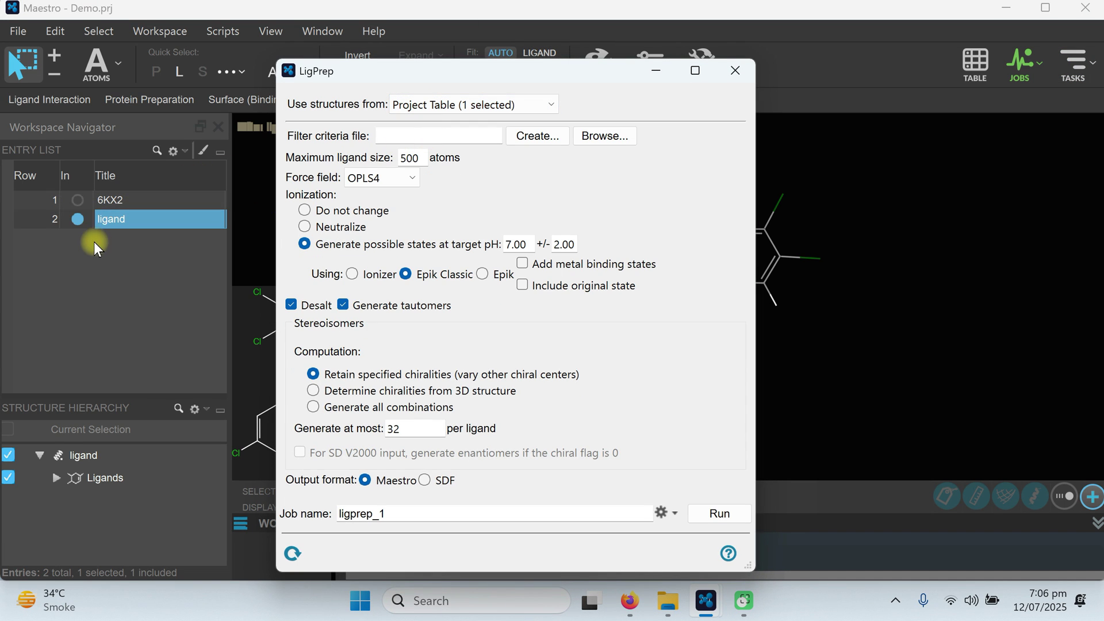
left_click_drag(411, 66, 665, 31)
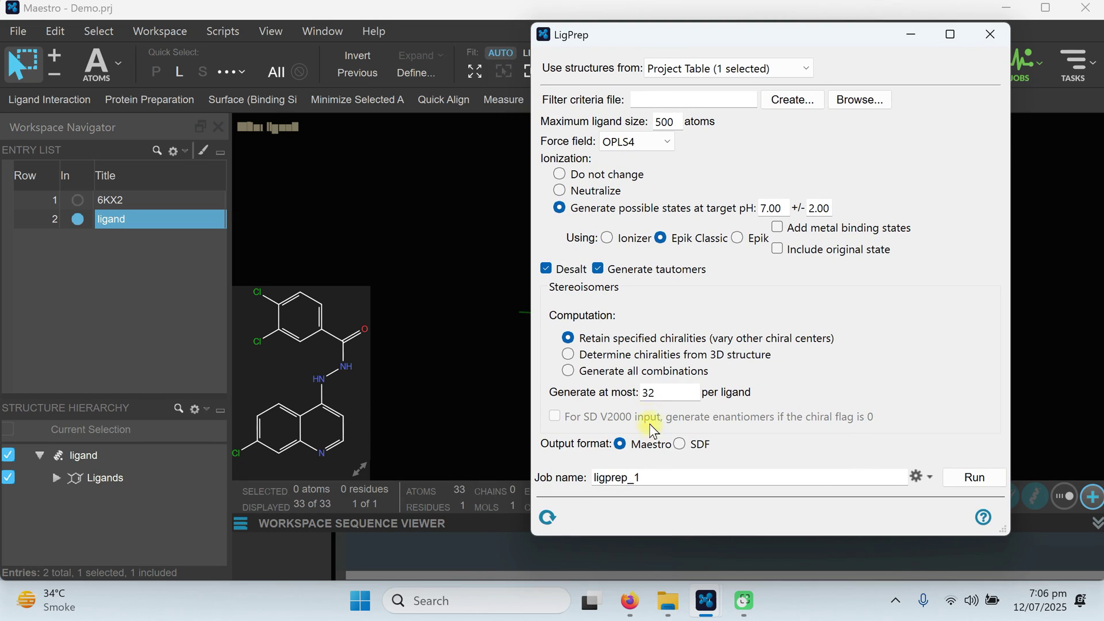
left_click(597, 269)
left_click_drag(666, 394, 626, 399)
type("1")
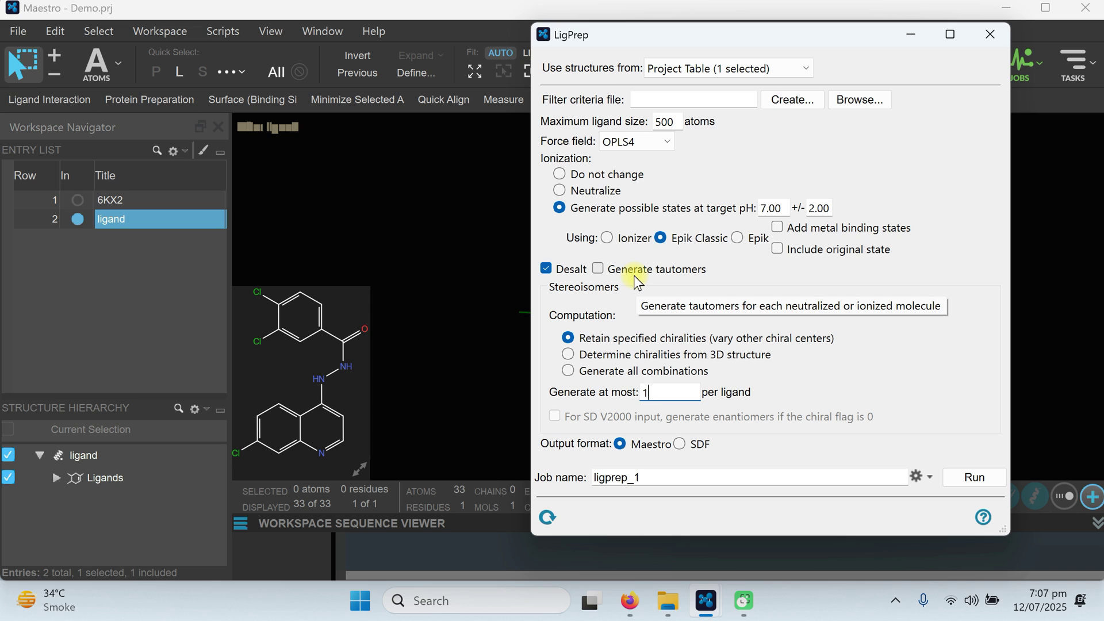
- Run LigPrep as job ligprep_1 on localhost with 8 processors and close the LigPrep dialog
left_click(915, 477)
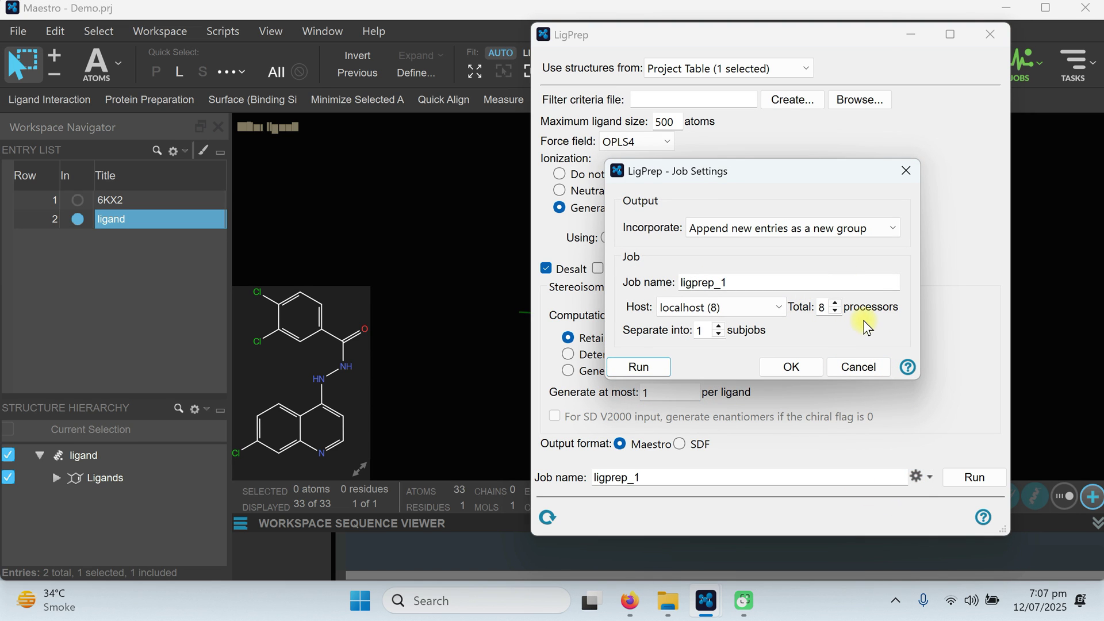
left_click(784, 368)
left_click(955, 477)
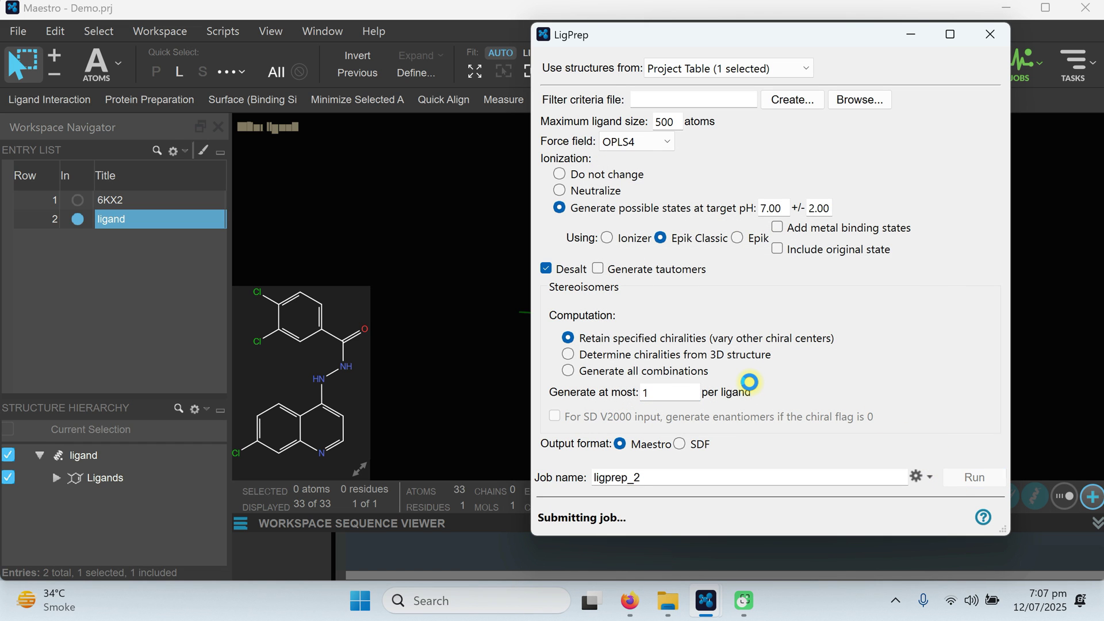
left_click(989, 34)
left_click(1036, 74)
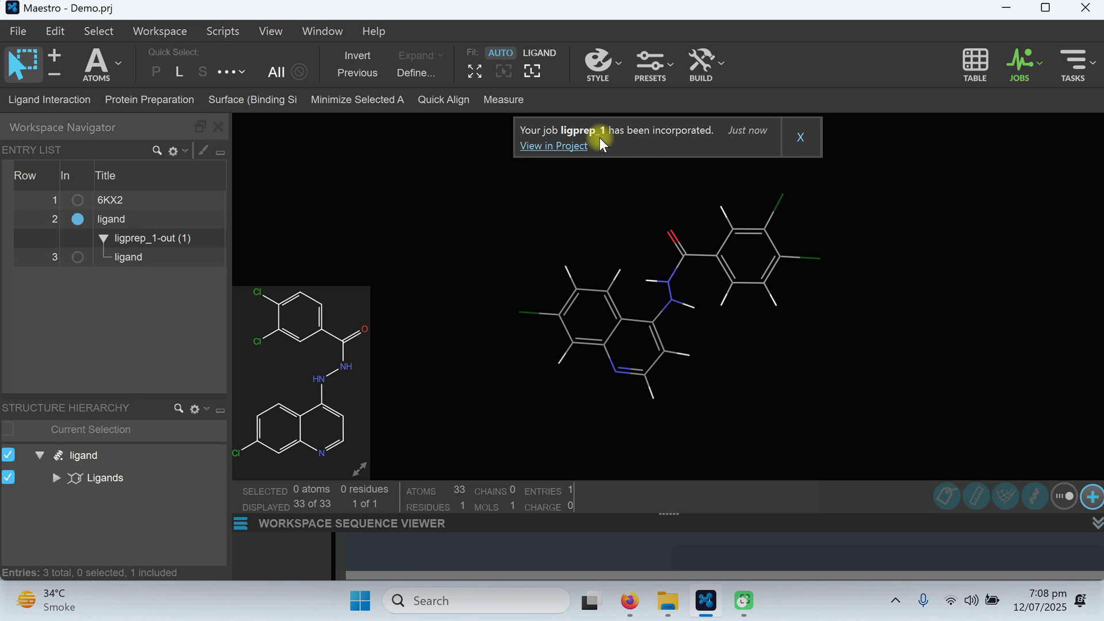
- Dismiss the ligprep_1 notification, display the prepared ligand in the workspace, and collapse the ligprep_1-out group
left_click(801, 138)
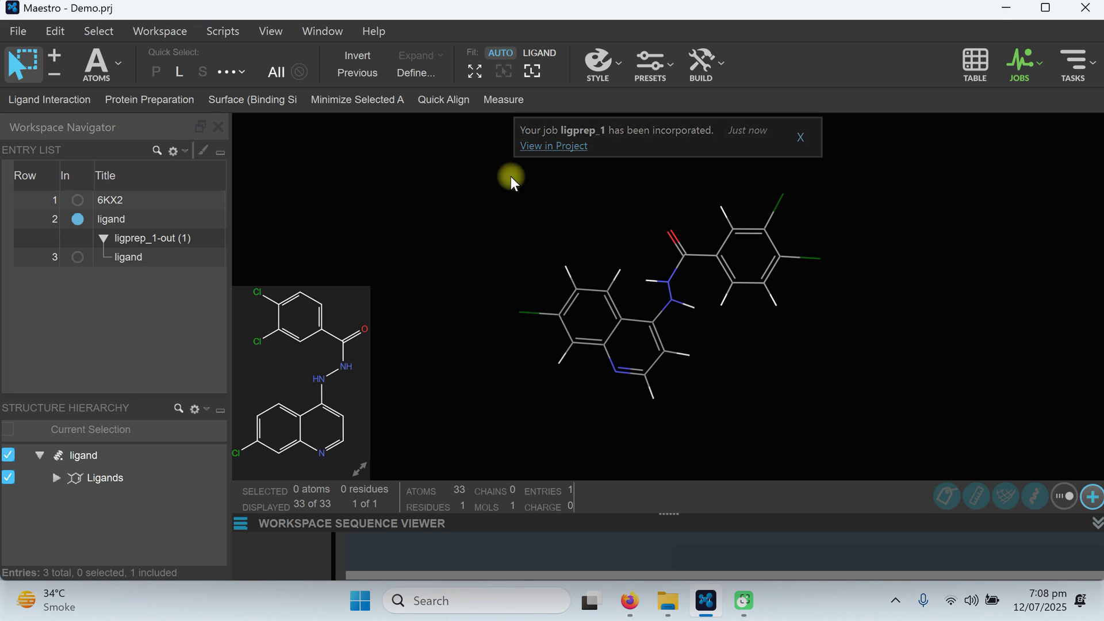
left_click(77, 257)
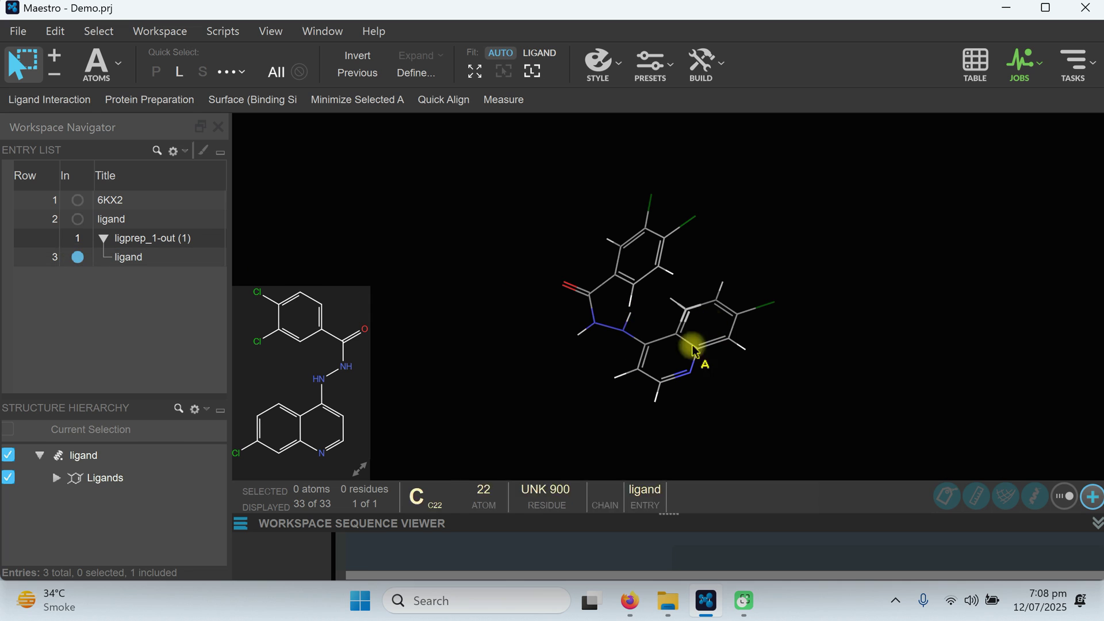
left_click(104, 238)
left_click(104, 238)
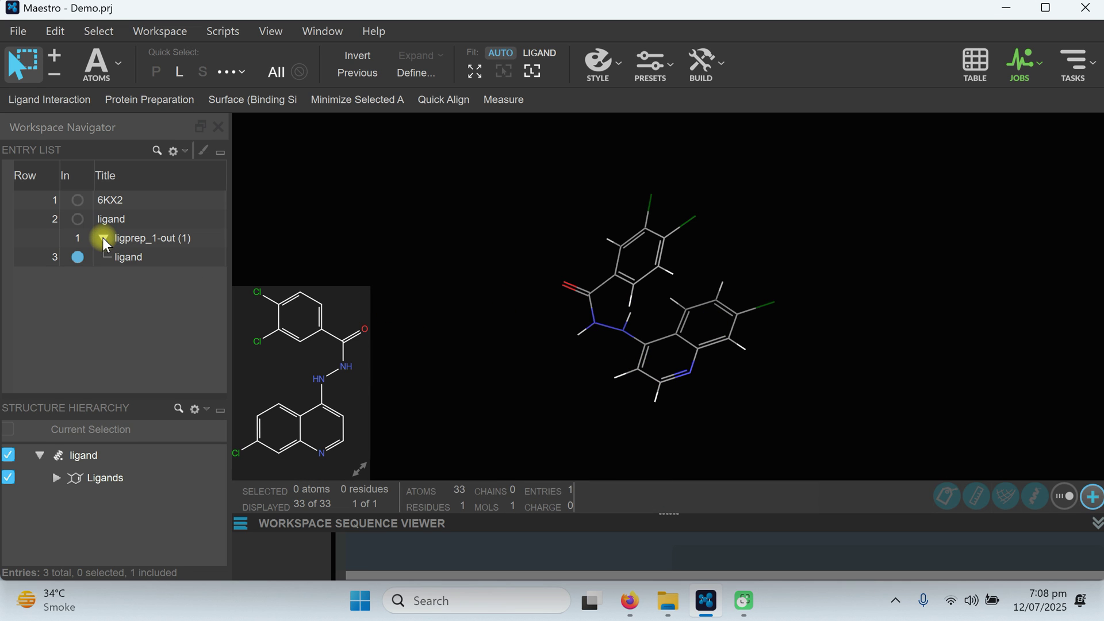
left_click(104, 238)
- Check the status of the proteinprep_1 job in the project's job list
left_click(1017, 65)
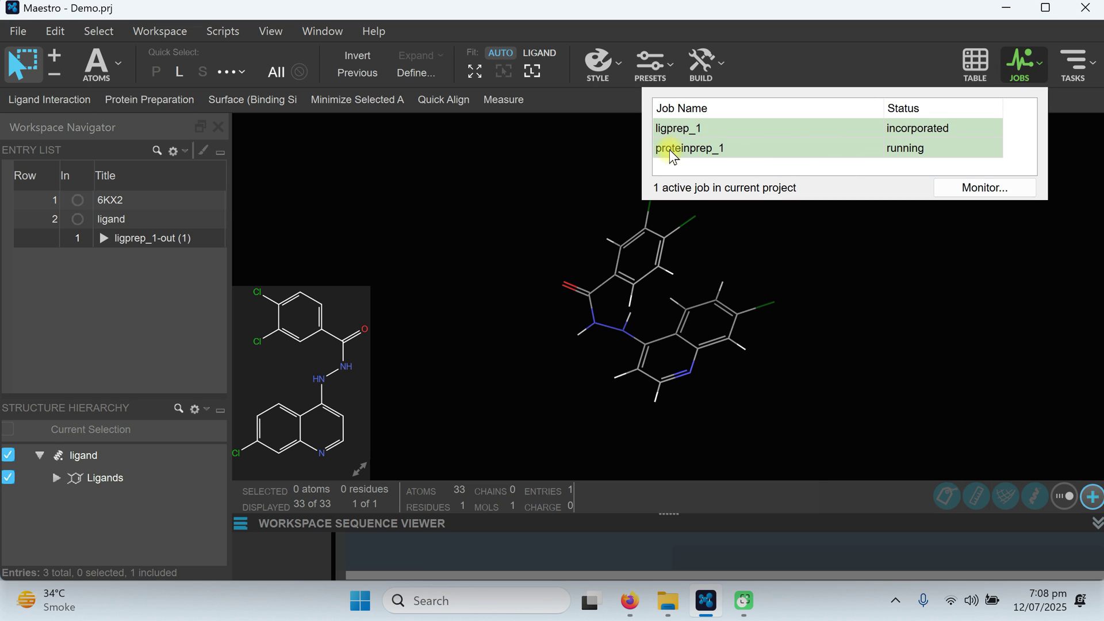
left_click(556, 202)
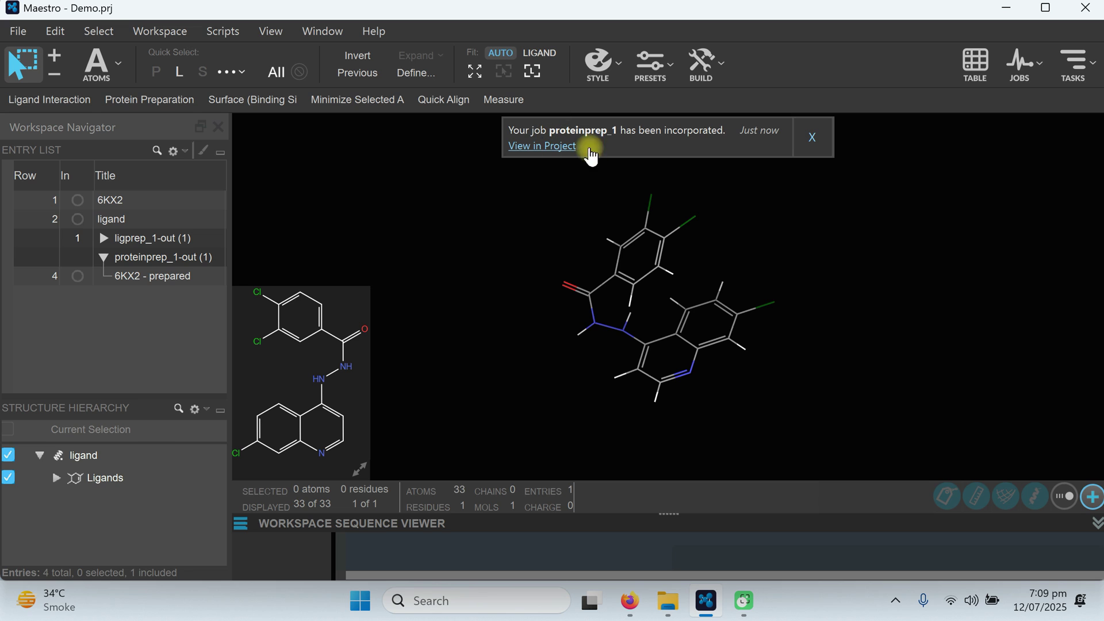
left_click(819, 151)
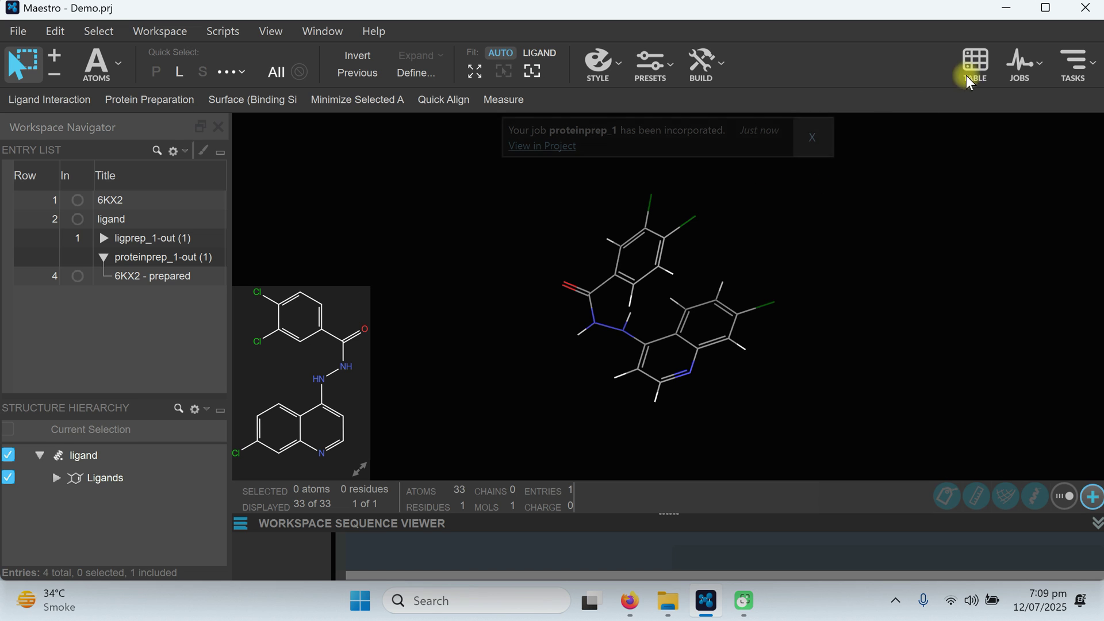
left_click(1035, 70)
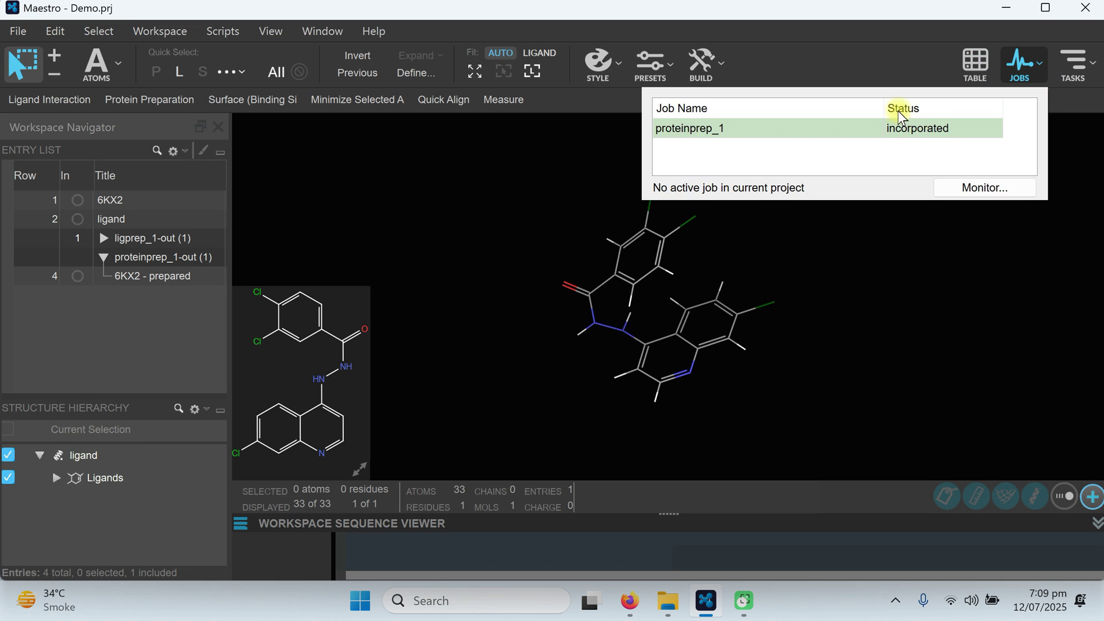
left_click(888, 229)
- Display and select the 6KX2 - prepared entry, and open Glide's Covalent Docking task
left_click(78, 277)
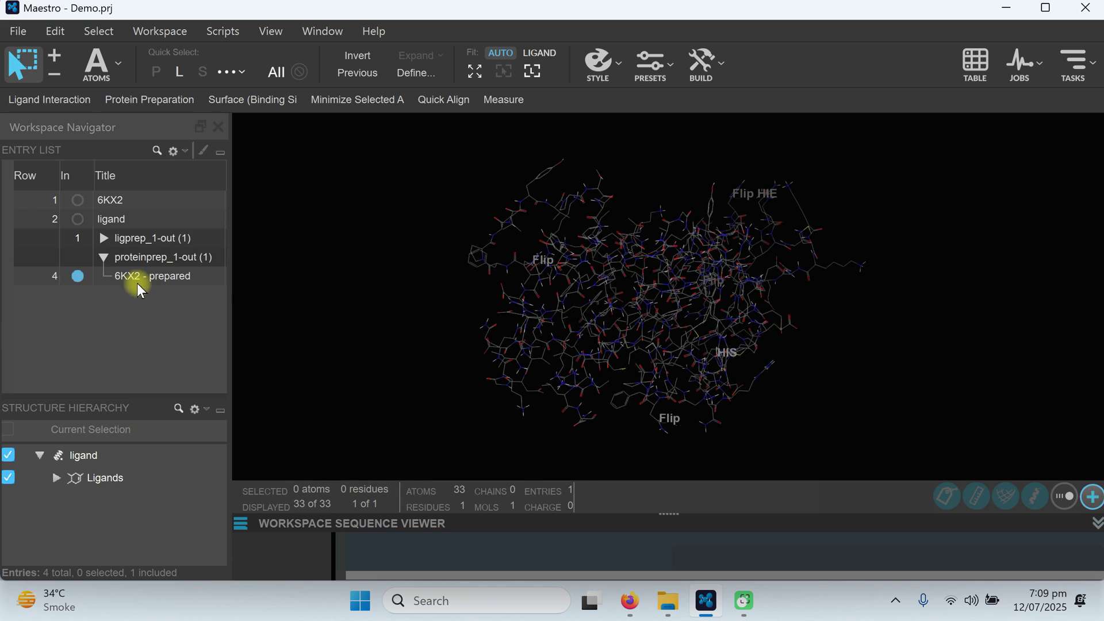
left_click(148, 276)
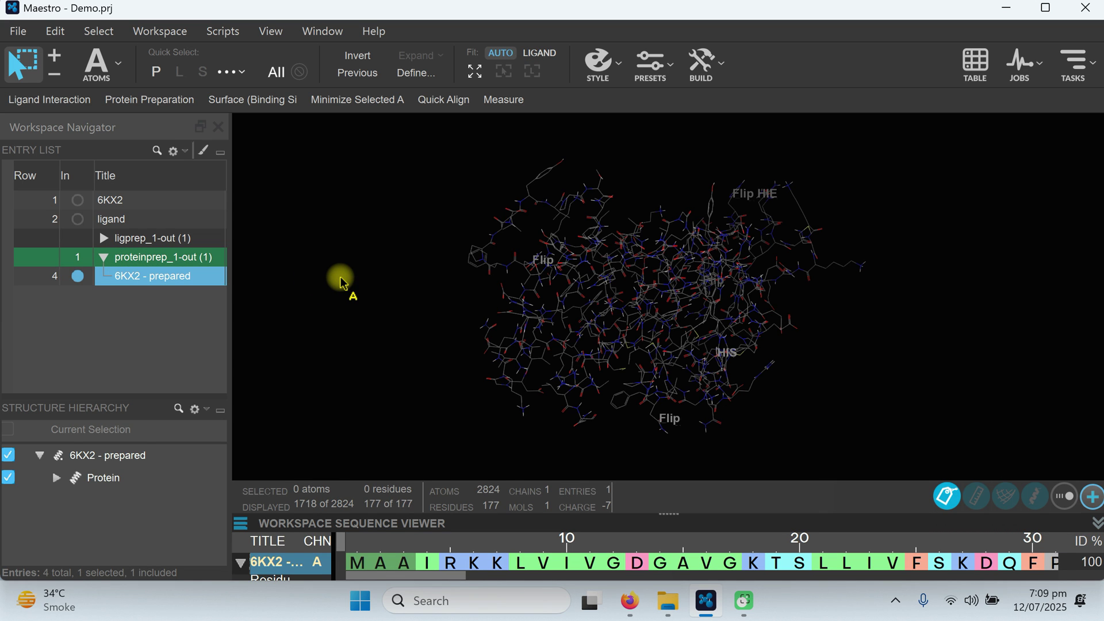
left_click(1091, 80)
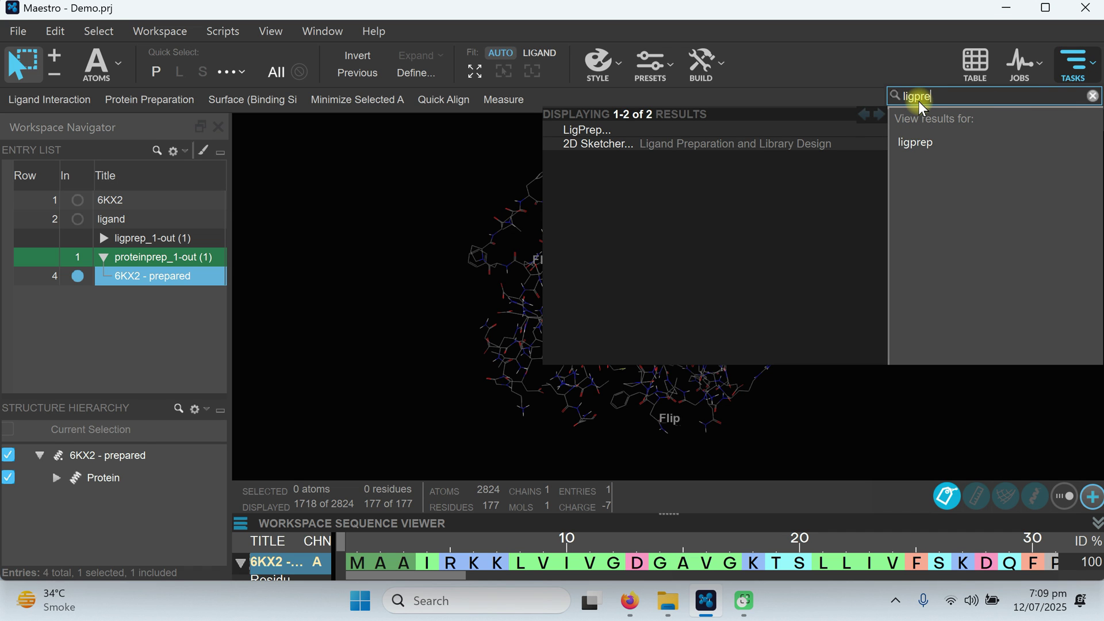
key("BackSpace")
key("BackSpace")
key("BackSpace")
key("BackSpace")
key("BackSpace")
key("BackSpace")
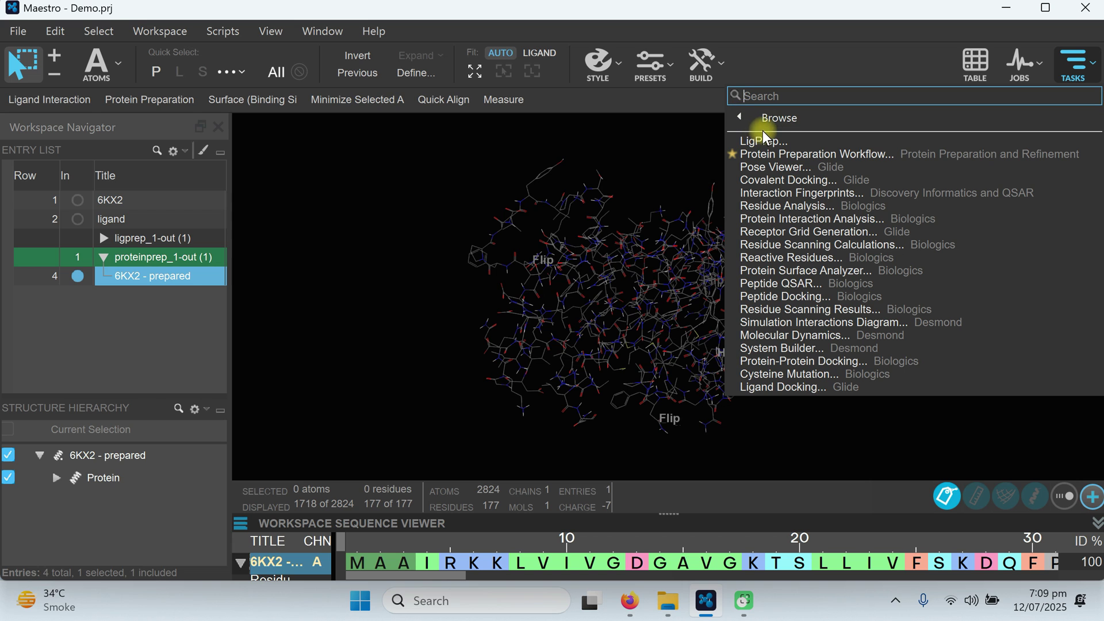
left_click(743, 119)
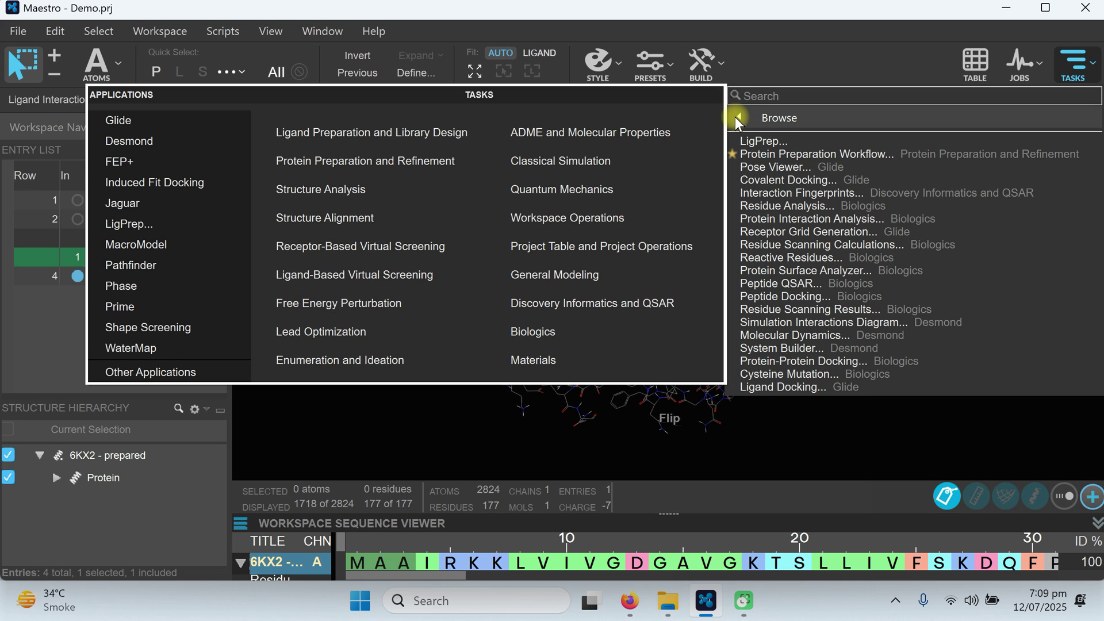
left_click(126, 127)
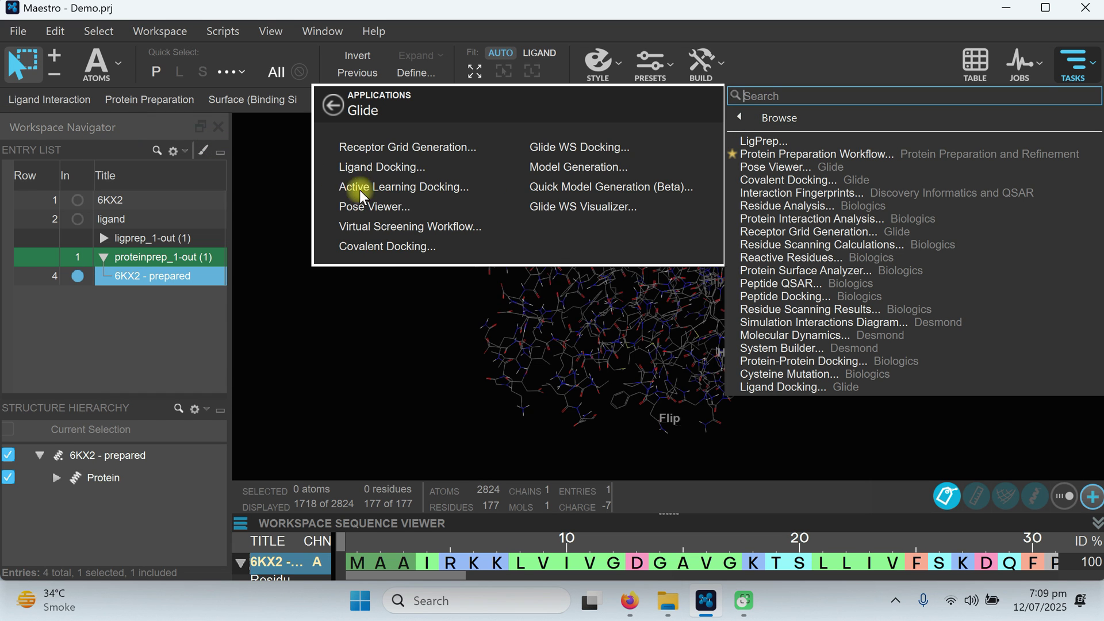
left_click(384, 247)
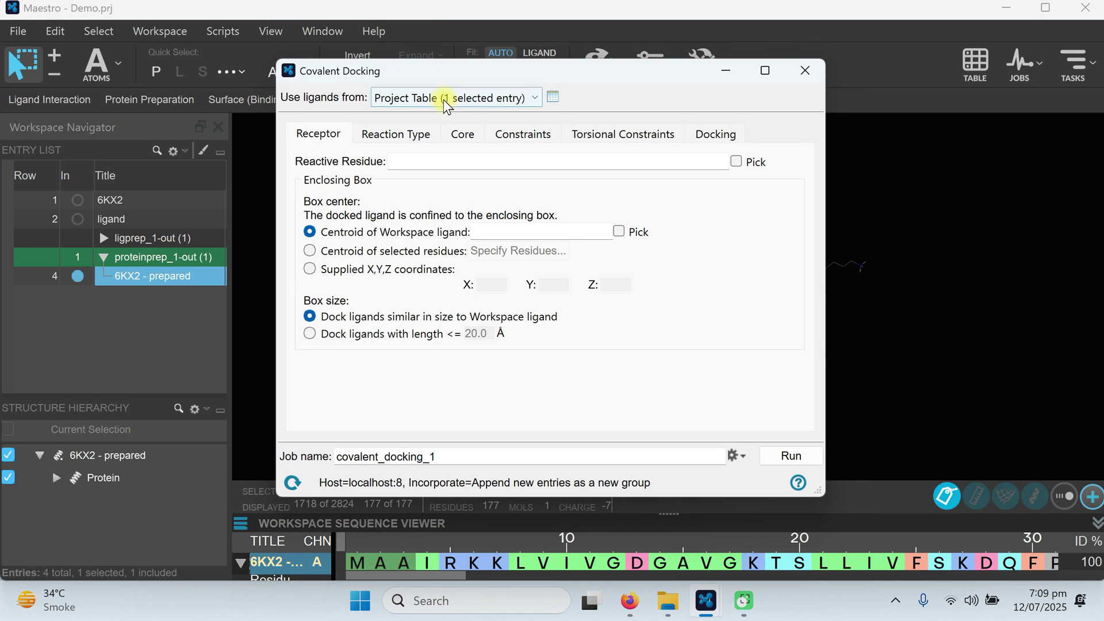
- Set the covalent docking ligand source to File and load ligprep_1-out.maegz from the ligprep_1 folder
left_click(452, 96)
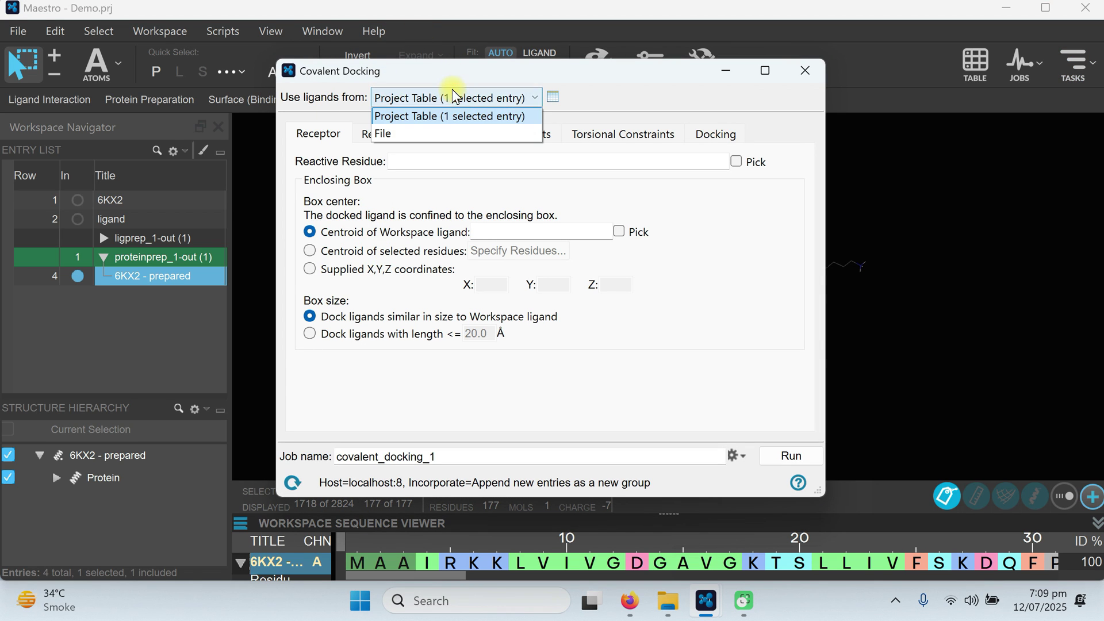
left_click(410, 115)
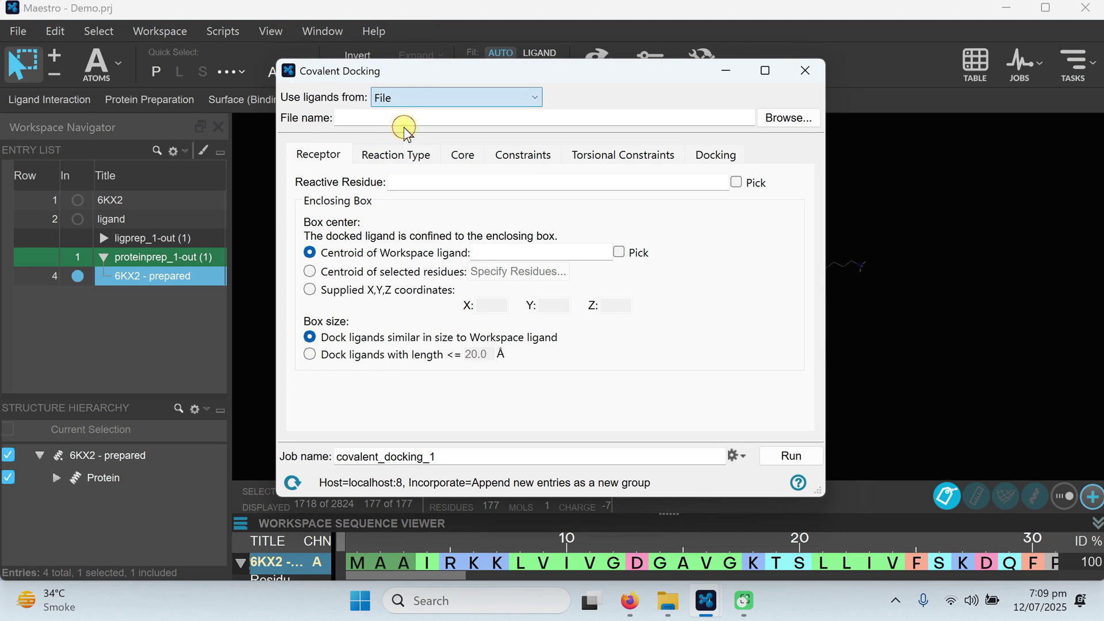
left_click(780, 121)
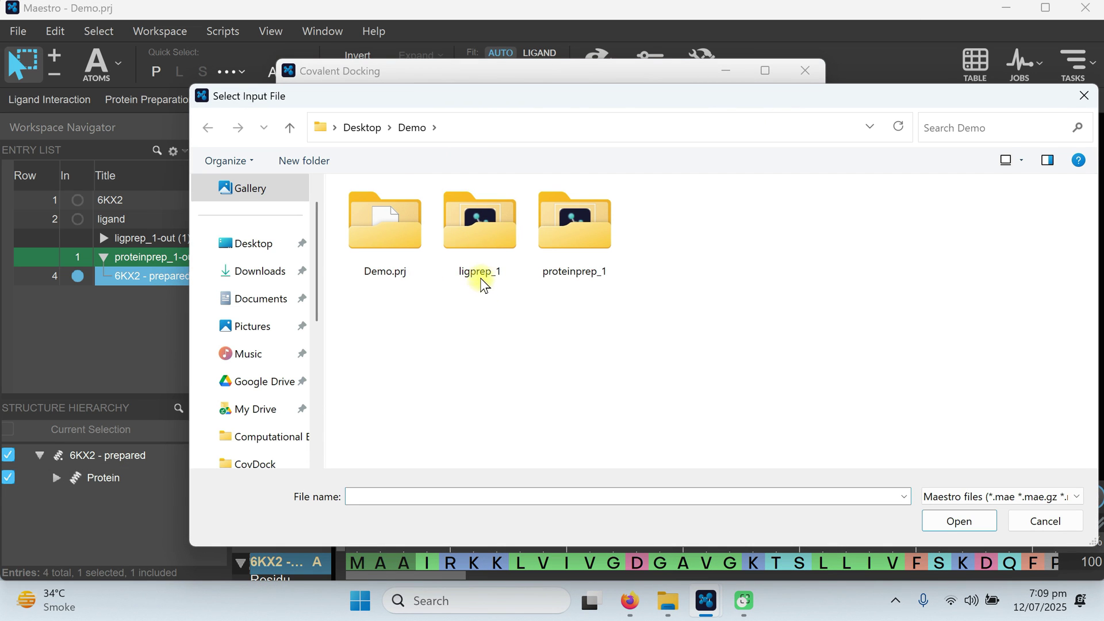
double_click(492, 246)
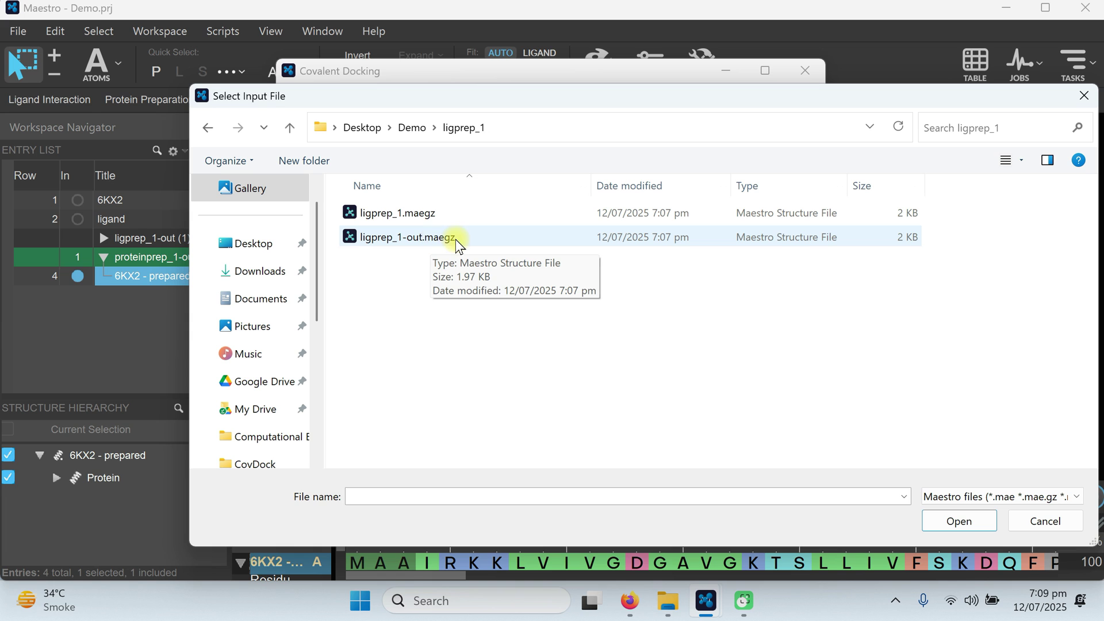
double_click(455, 238)
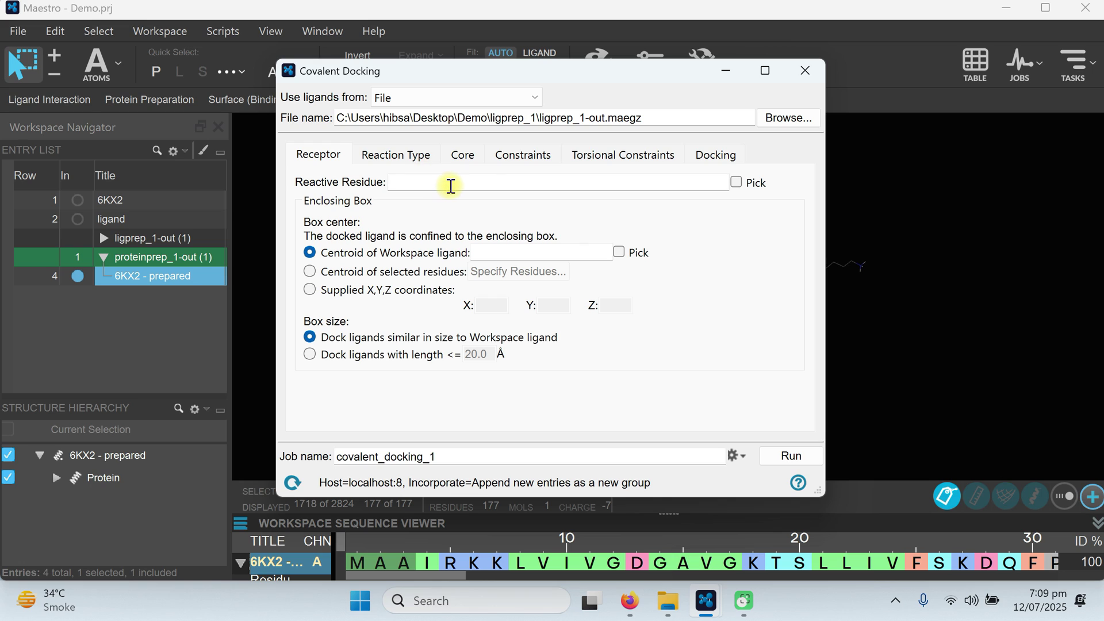
- Minimize the Covalent Docking dialog and expand the prepared protein's Chain A in the structure hierarchy to list its residues
left_click(726, 72)
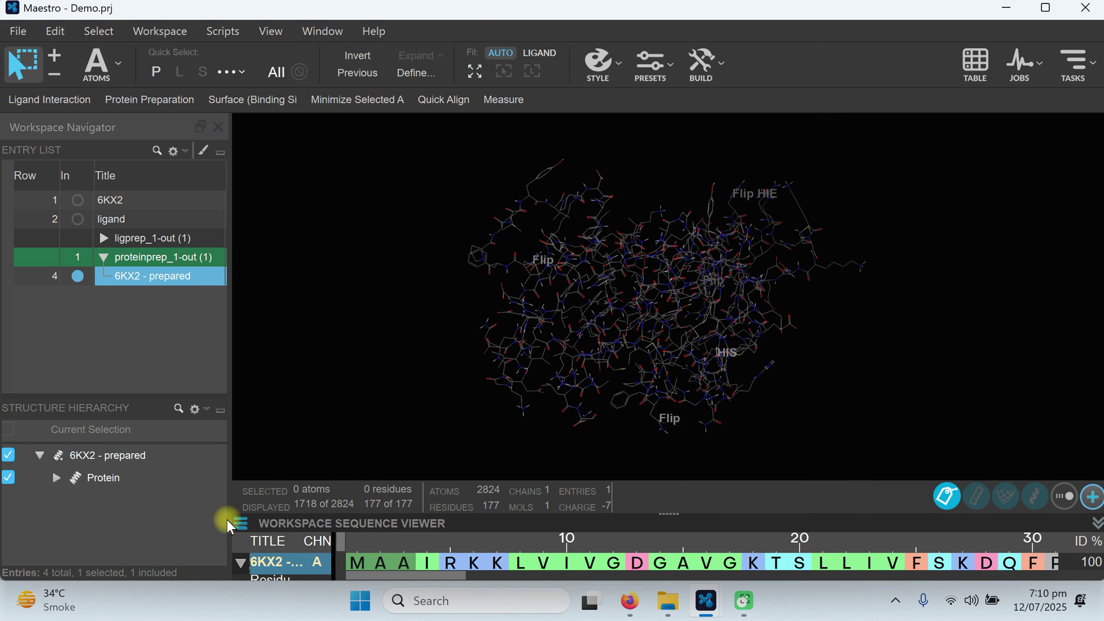
left_click(57, 477)
left_click(77, 497)
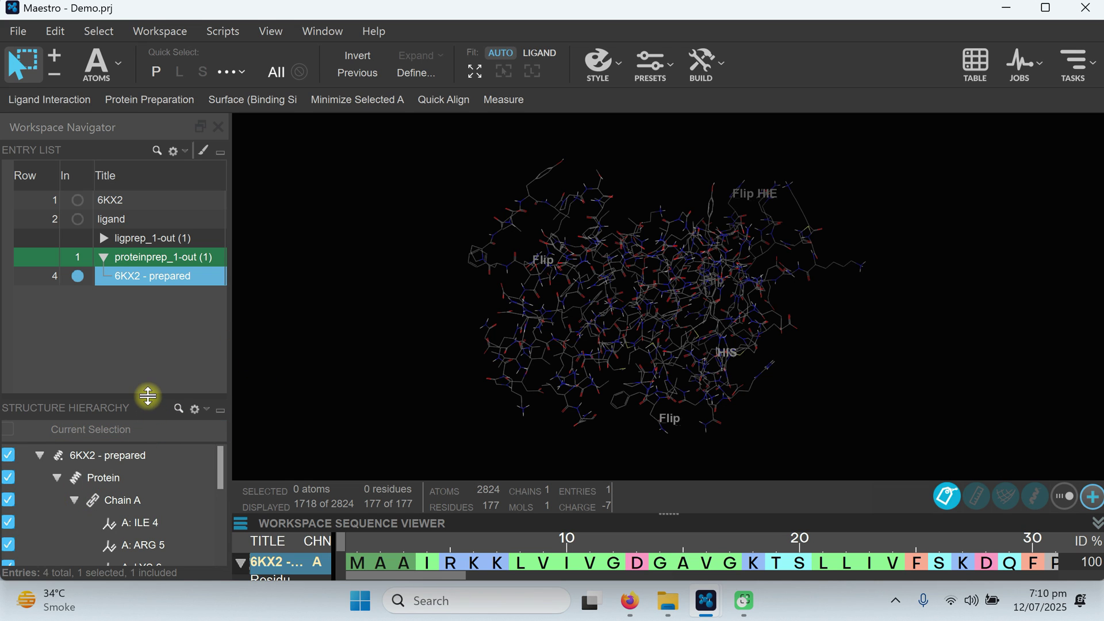
- Select residue CYS 107 in the prepared protein's Chain A hierarchy and zoom the workspace to it
left_click_drag(148, 395, 152, 347)
scroll(172, 473, "down", 2)
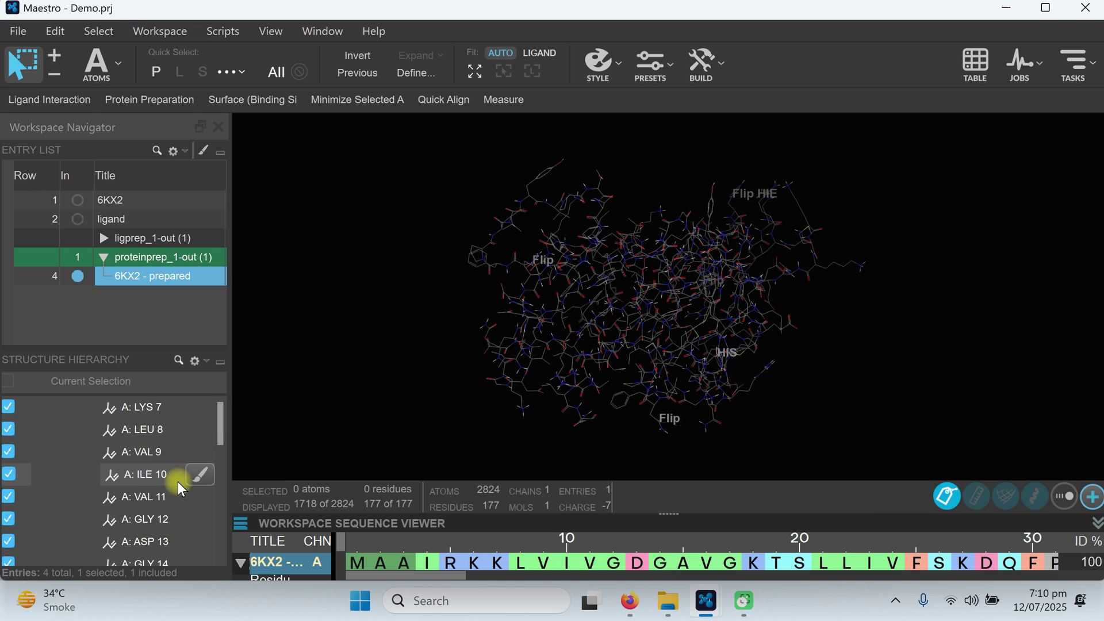
scroll(172, 494, "down", 9)
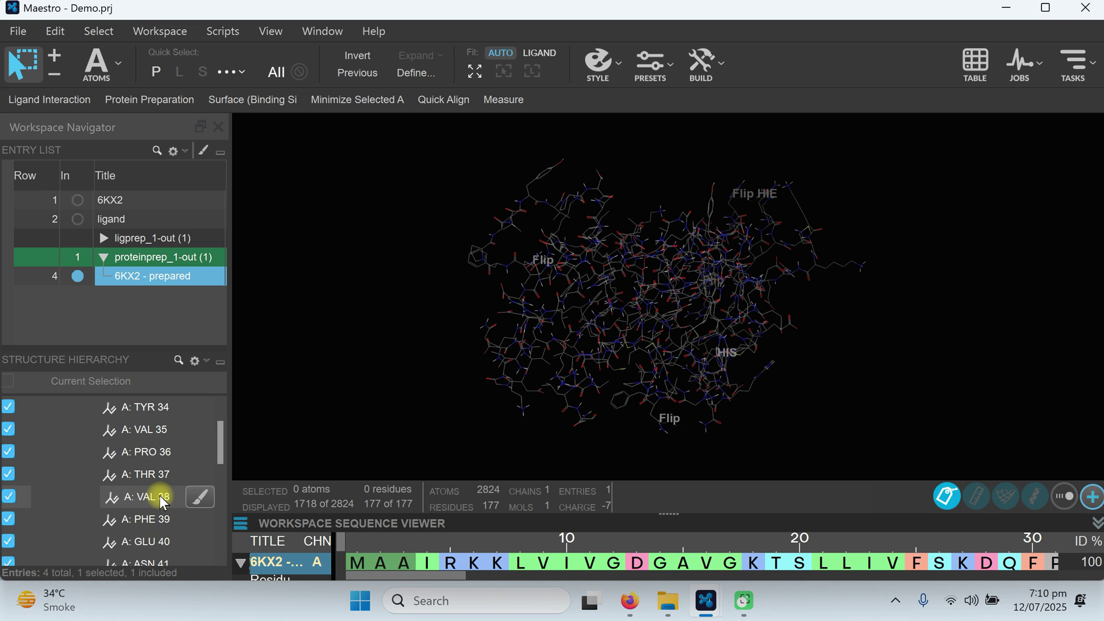
scroll(162, 502, "down", 12)
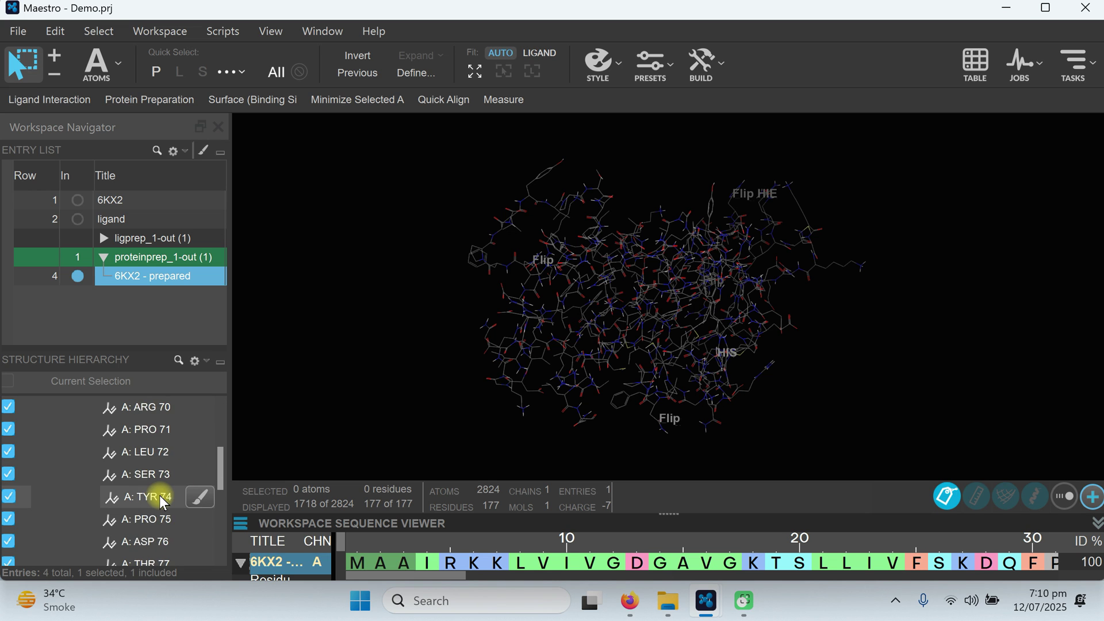
scroll(161, 496, "down", 10)
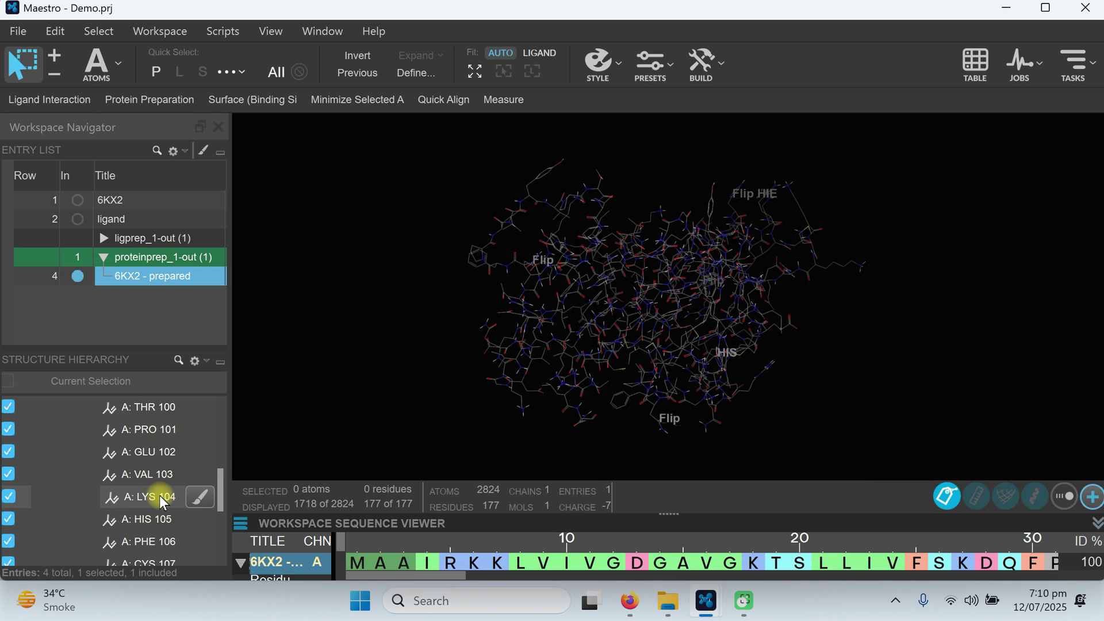
scroll(160, 495, "down", 1)
left_click(153, 496)
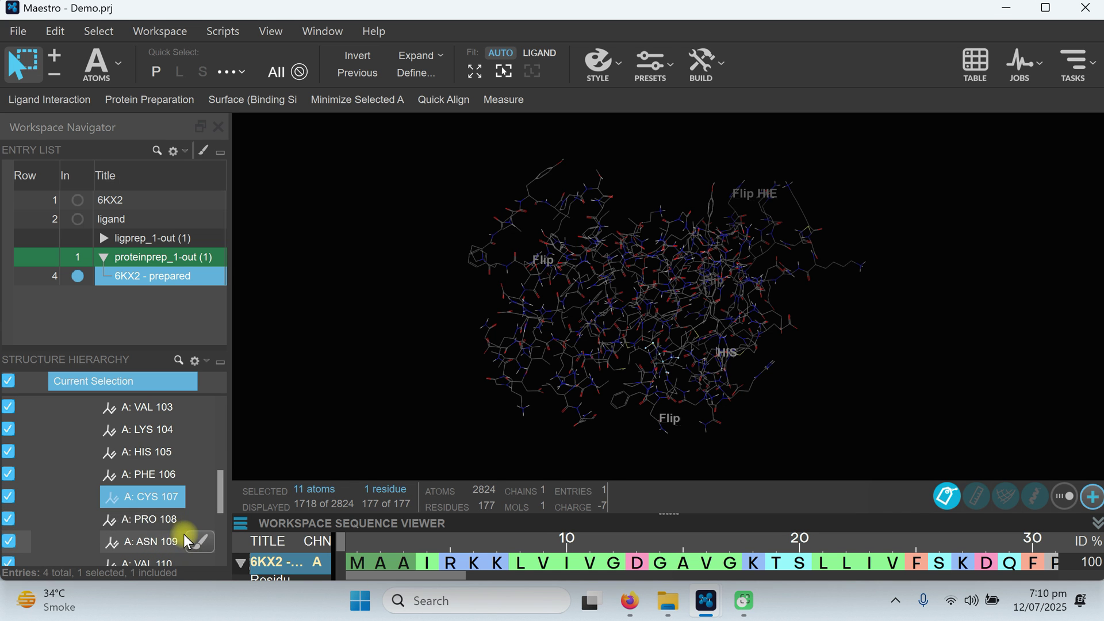
double_click(166, 497)
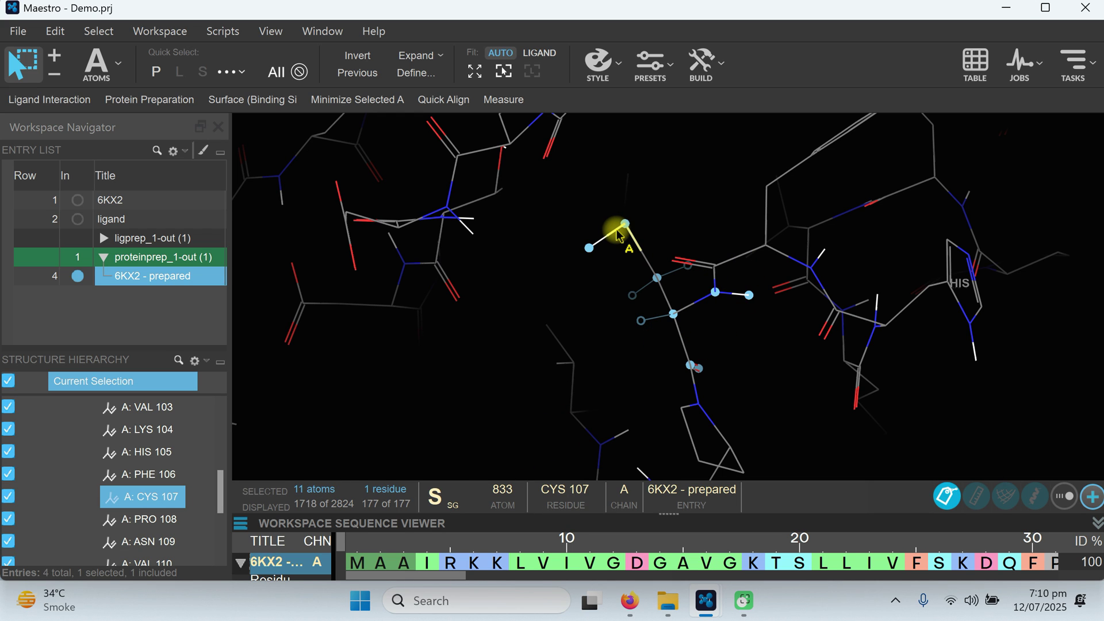
- Reopen the Covalent Docking dialog, enter A:107 as the reactive residue, and pick an atom of CYS 107 in the workspace to define it
mouse_move(706, 601)
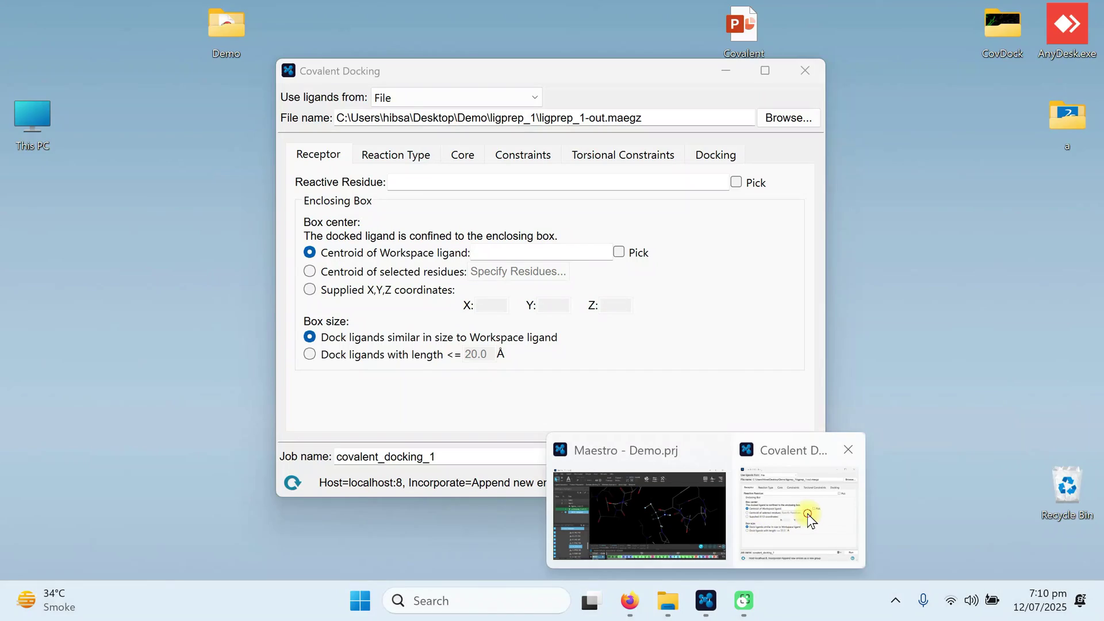
left_click(807, 513)
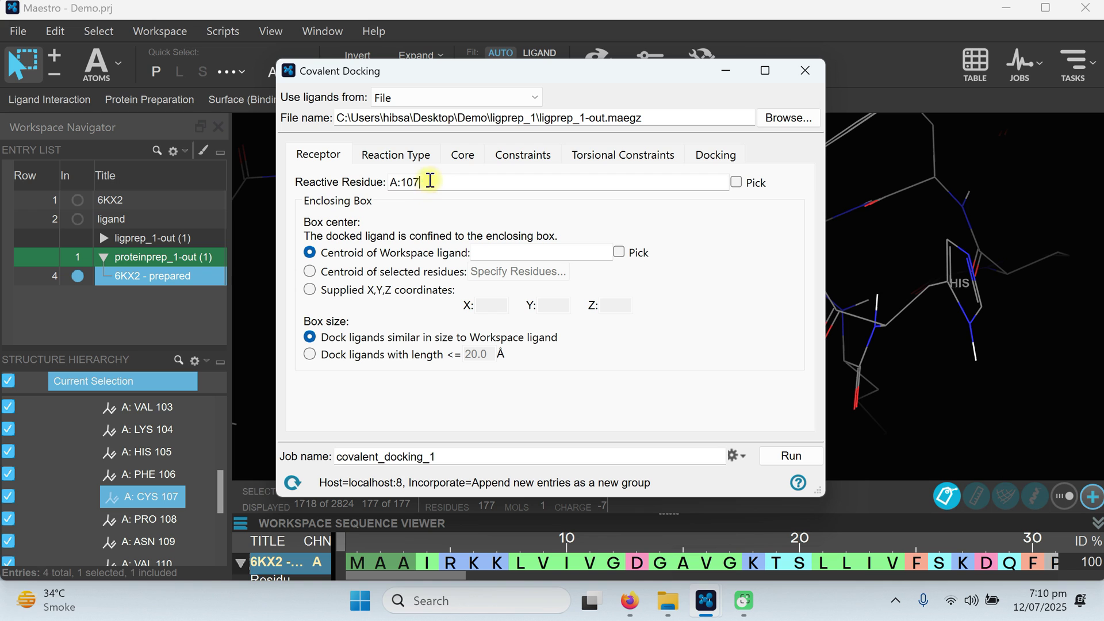
left_click(736, 183)
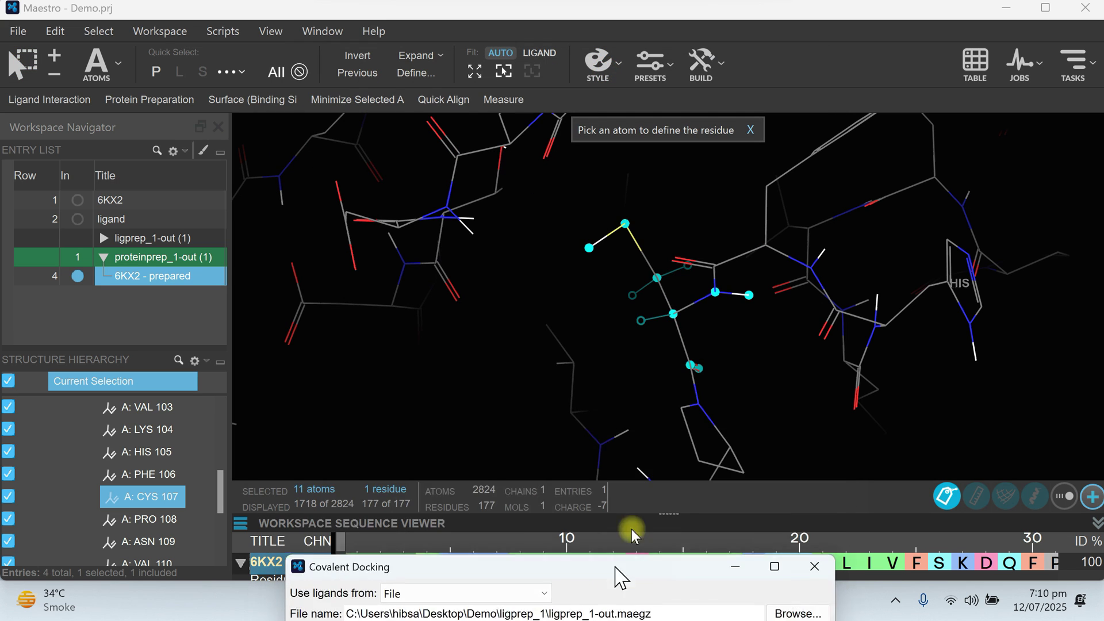
left_click(672, 314)
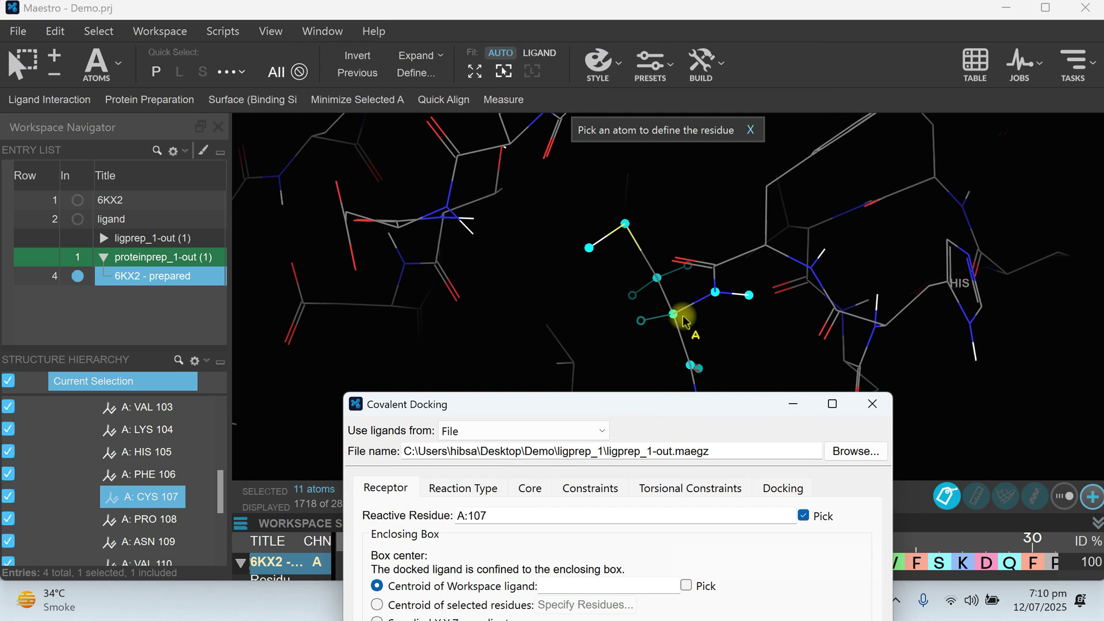
left_click(662, 304)
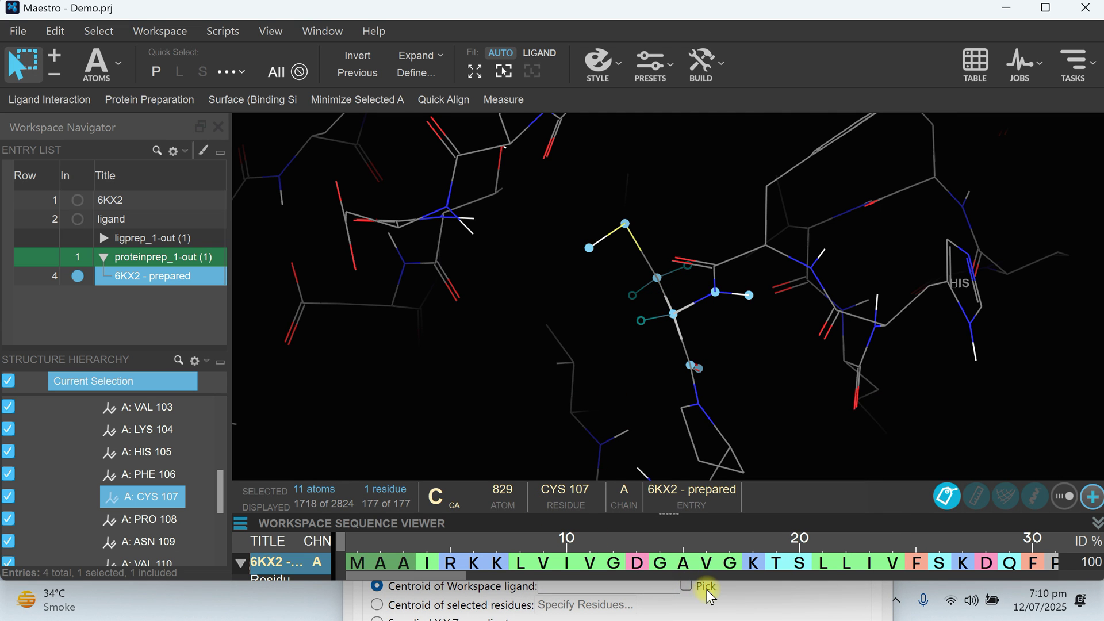
left_click(687, 585)
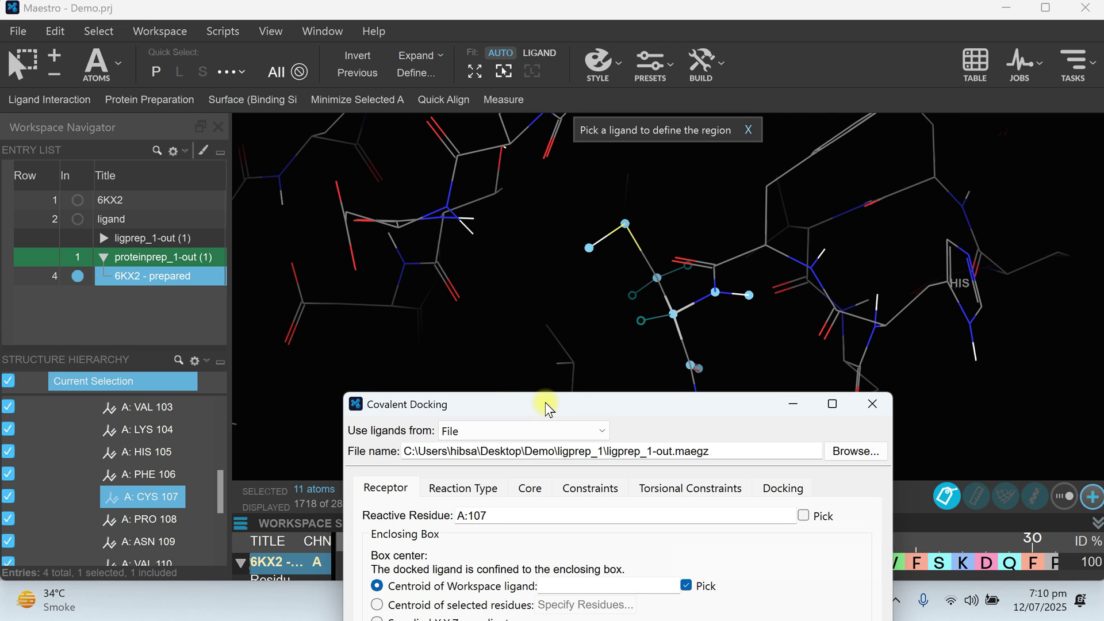
left_click_drag(545, 402, 415, 39)
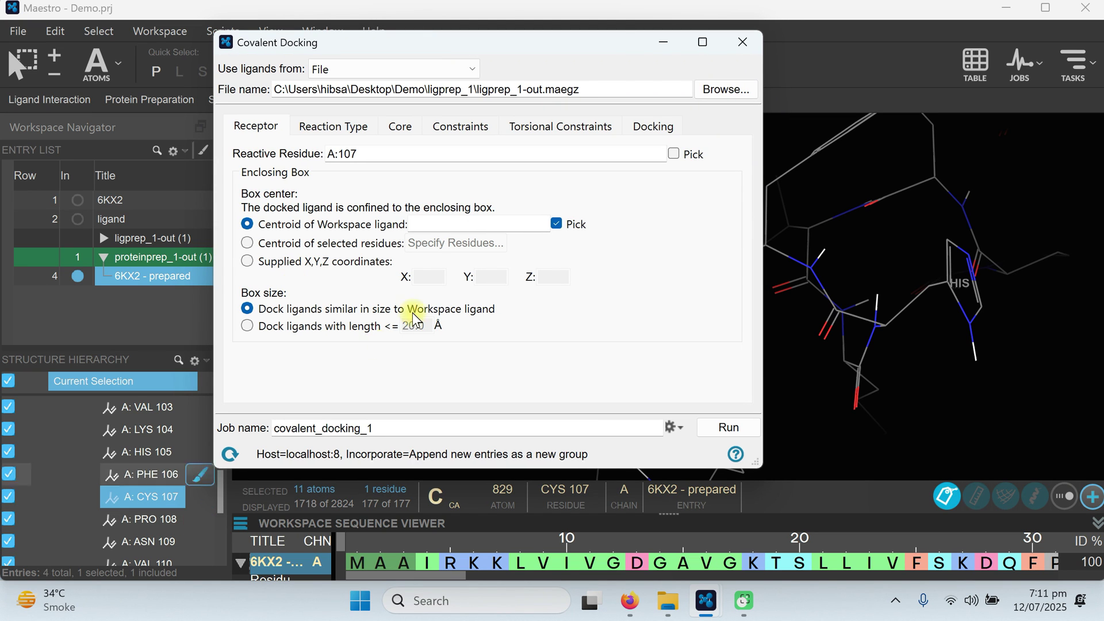
left_click_drag(523, 47, 734, 41)
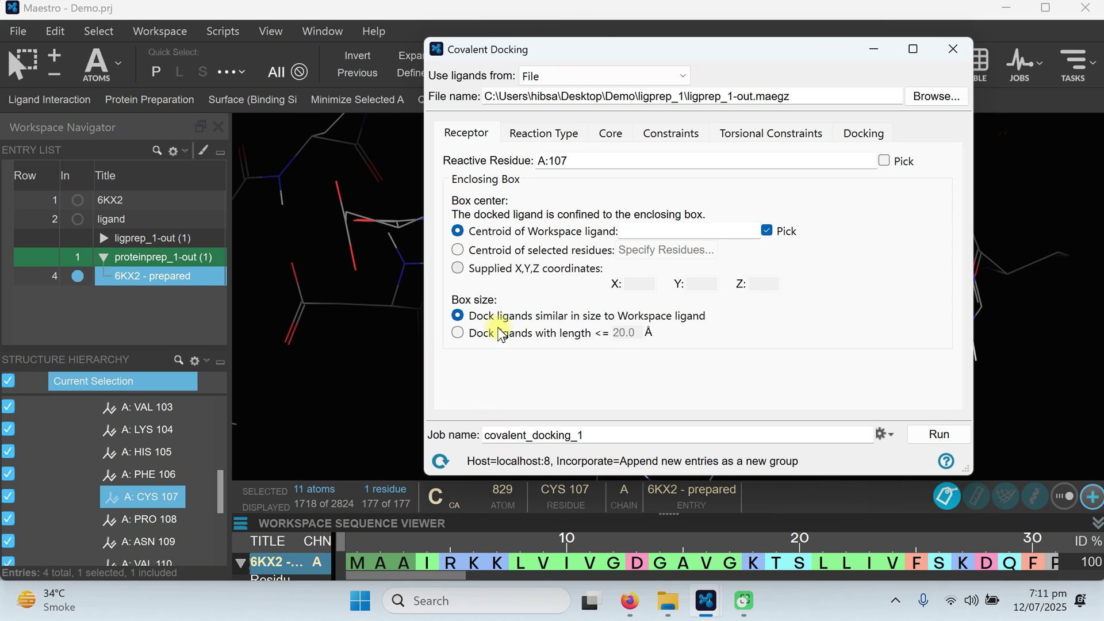
- Center the enclosing box on the centroid of selected residues and open the atom selection for the active site residues
left_click(457, 250)
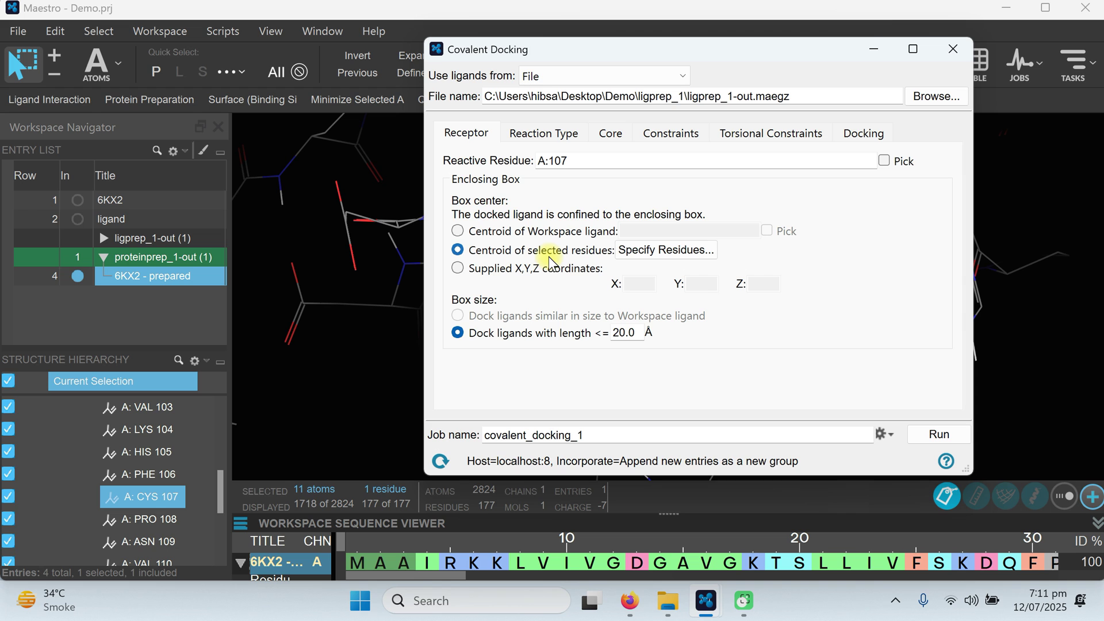
left_click(661, 249)
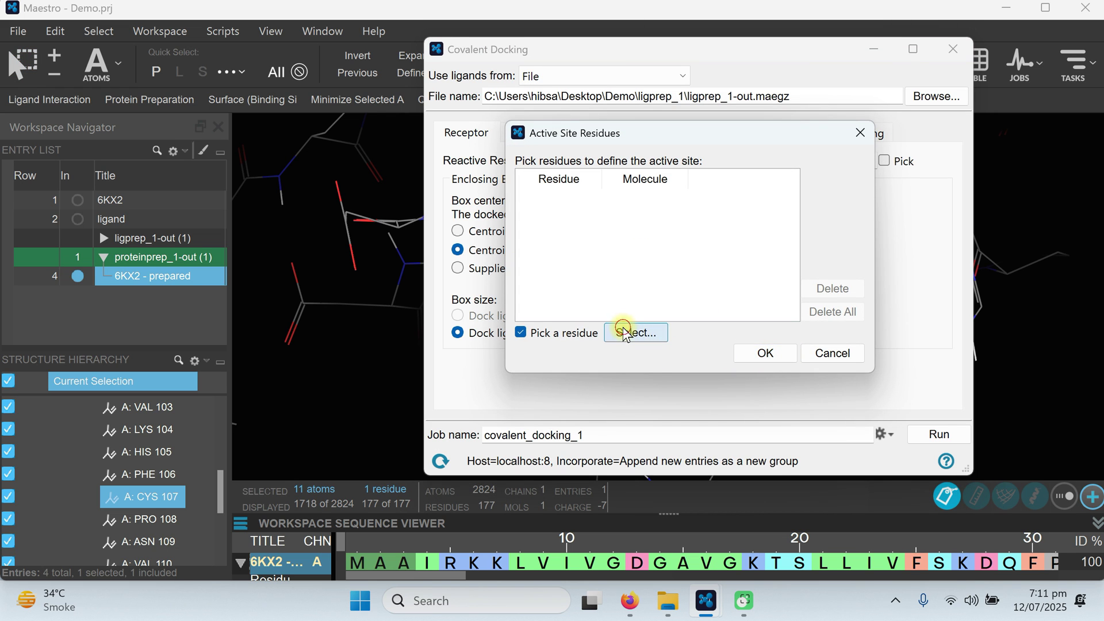
left_click(643, 333)
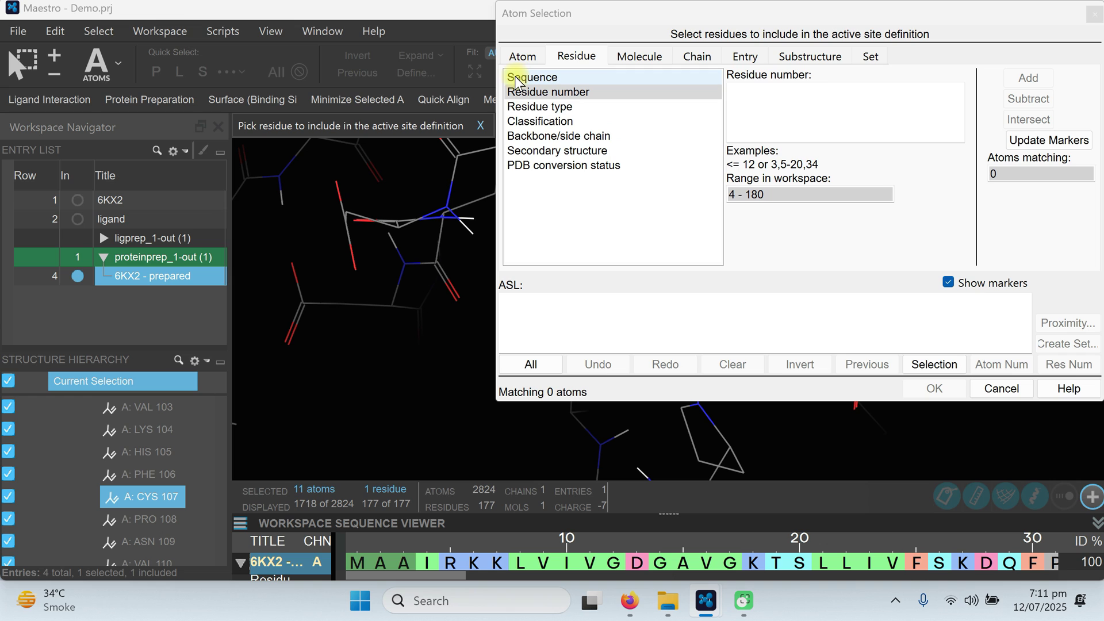
- Choose CYS 107 from the residue sequence of chain A and add it to the active site definition
left_click(519, 81)
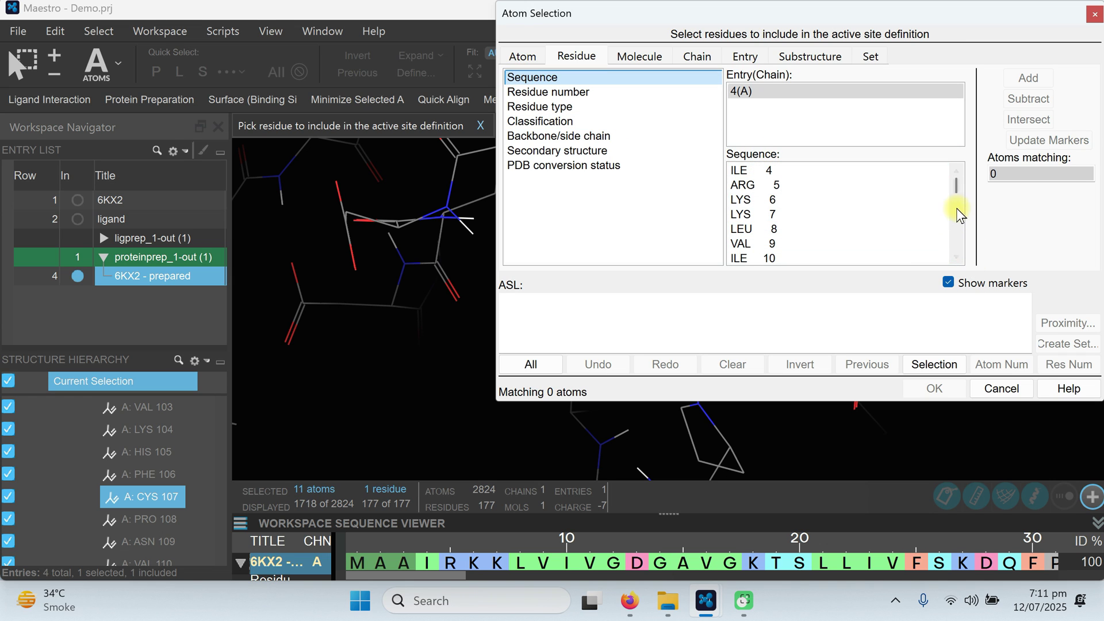
left_click_drag(956, 195, 954, 226)
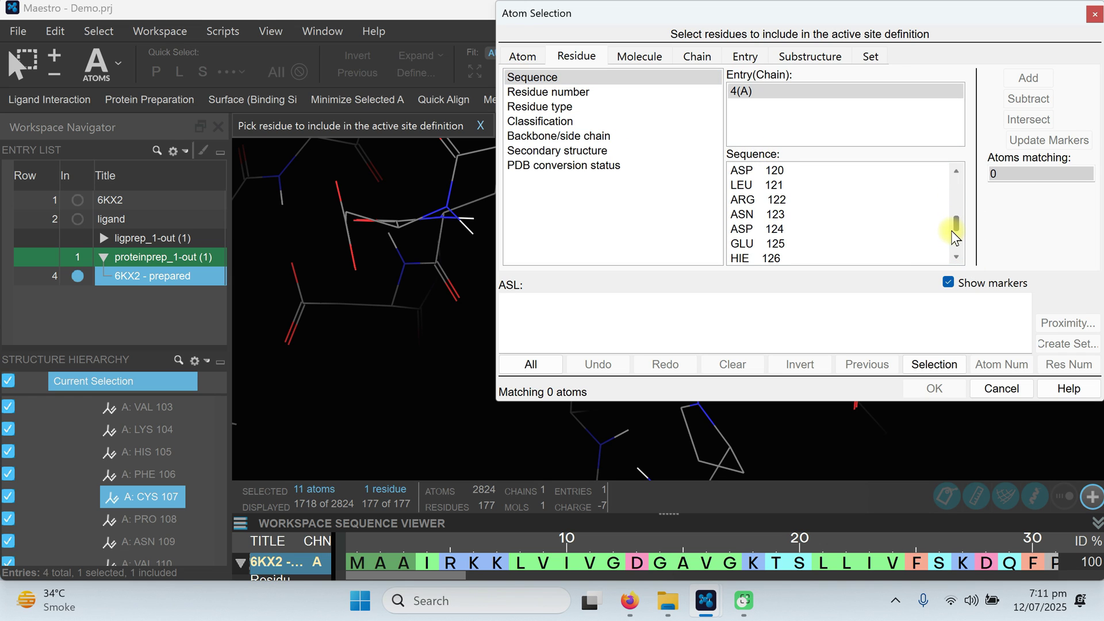
left_click(956, 171)
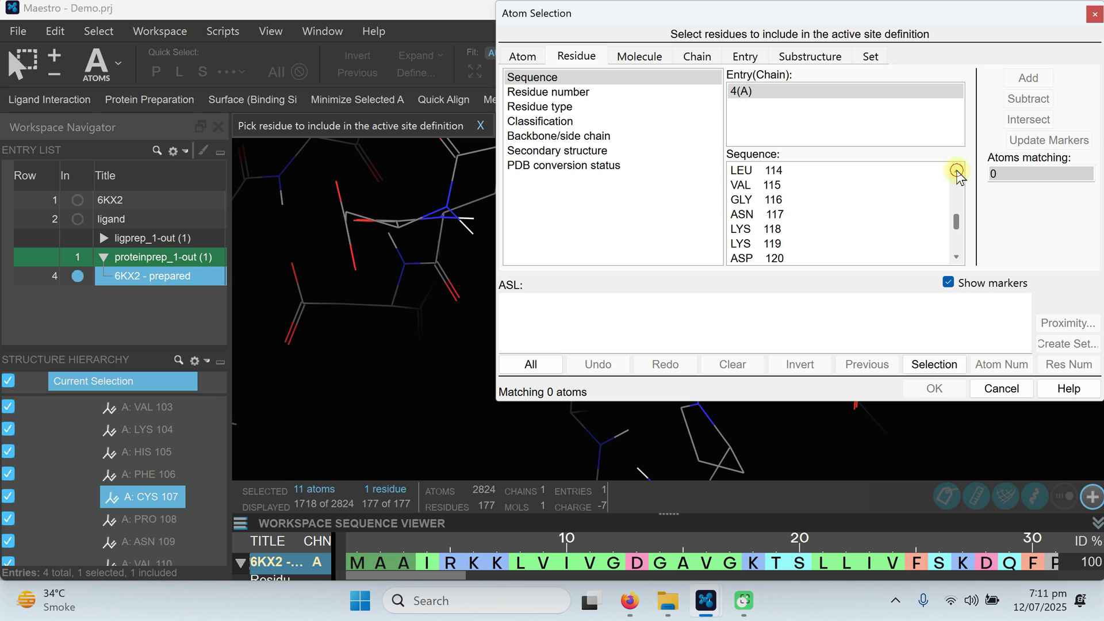
left_click(956, 171)
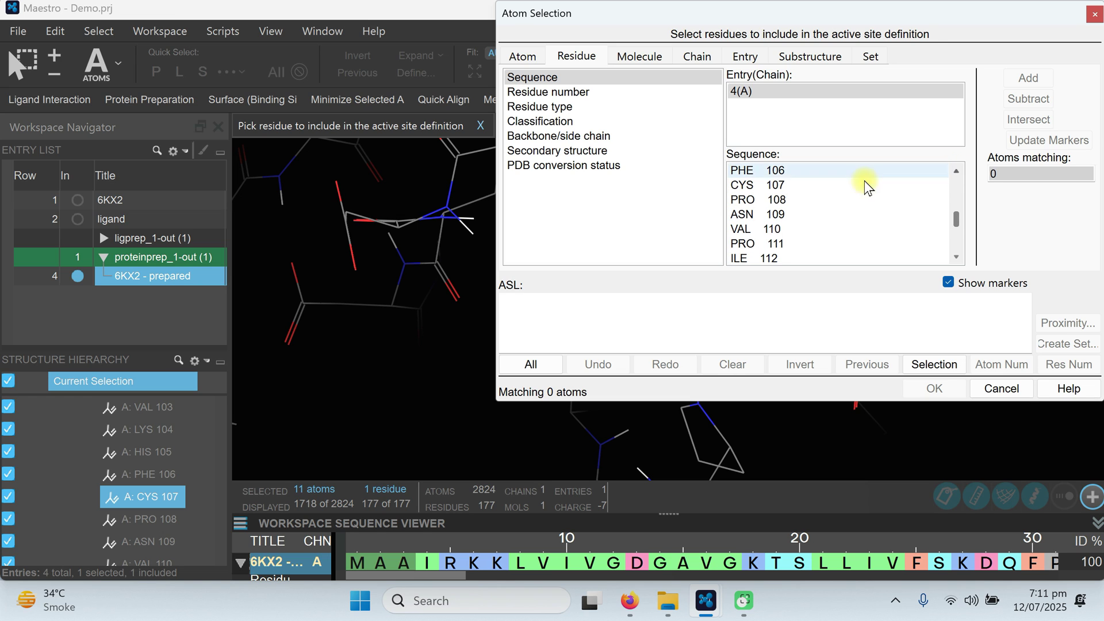
left_click(764, 187)
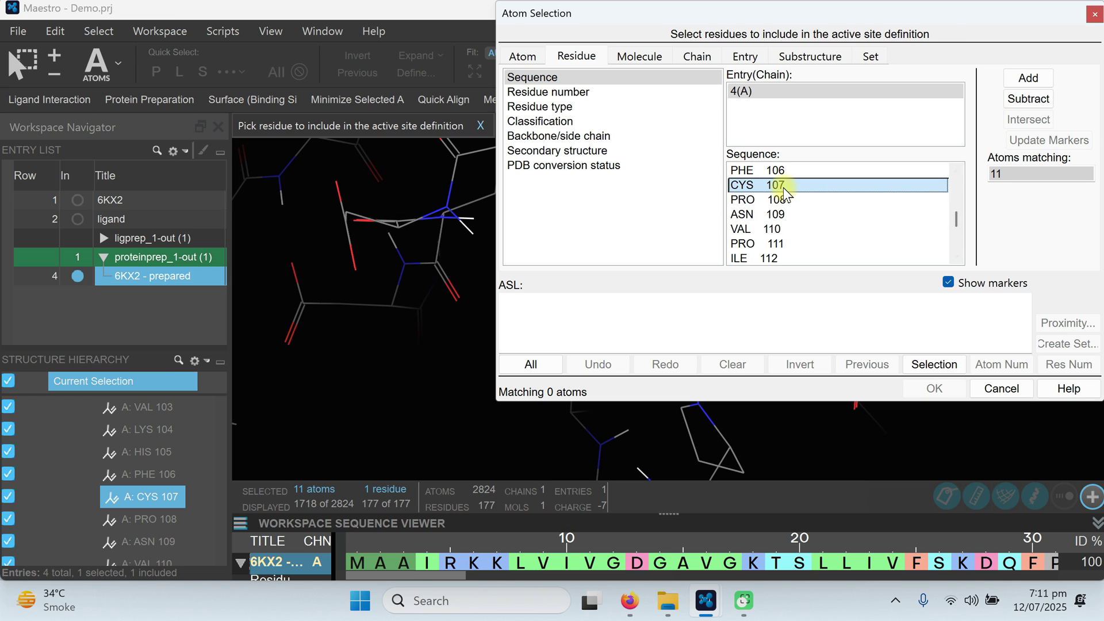
left_click(1028, 77)
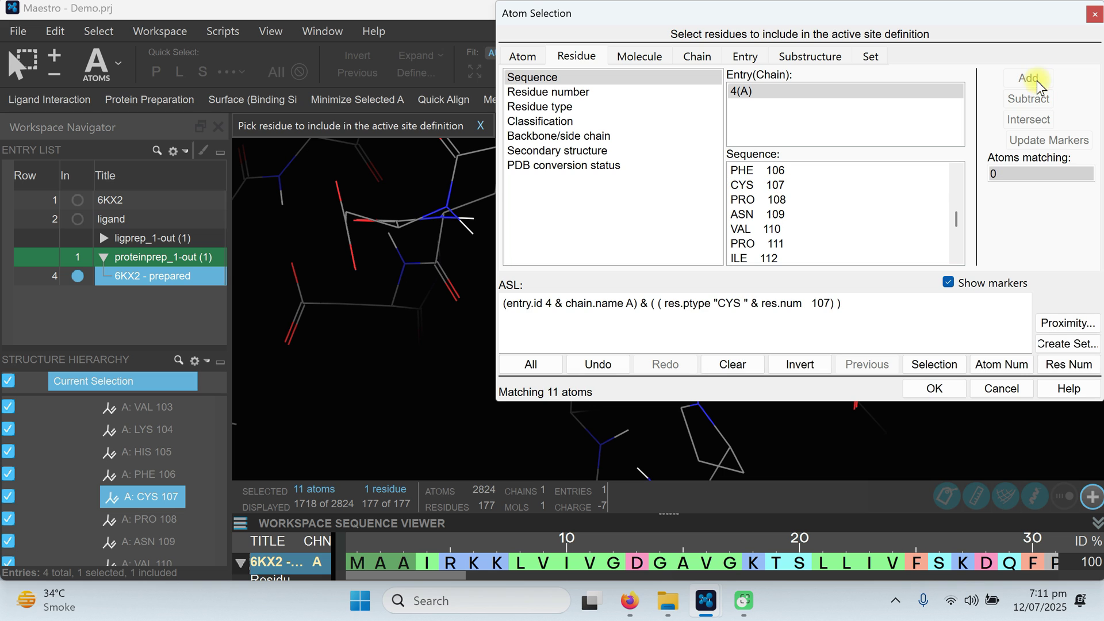
left_click(920, 388)
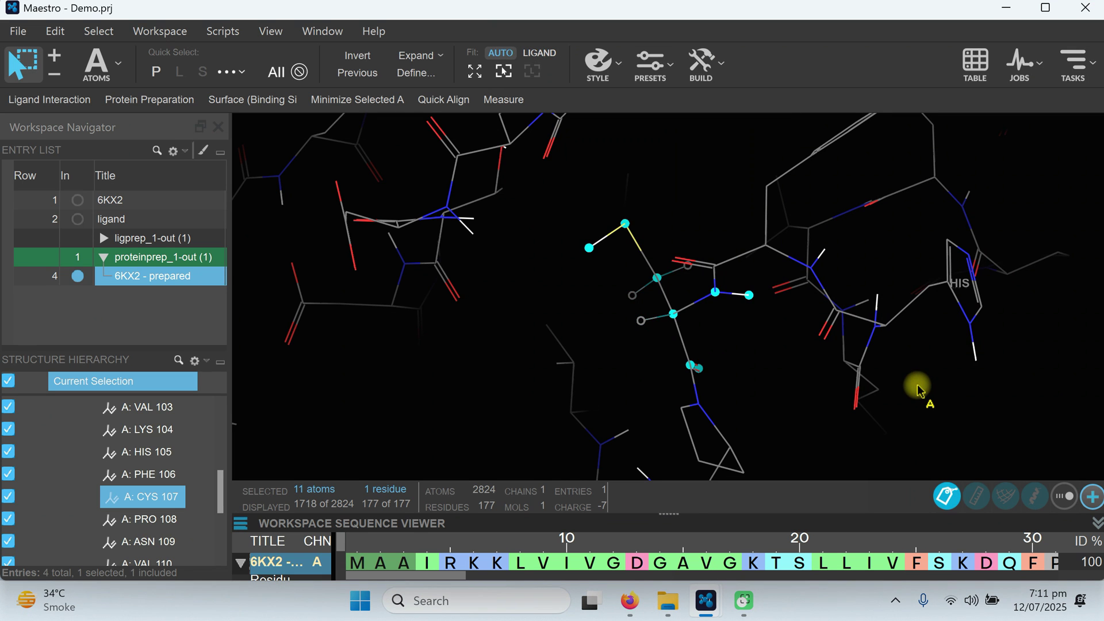
- Return to the Active Site Residues dialog and accept A:107 CYS as the residue defining the box center
mouse_move(706, 600)
left_click(762, 534)
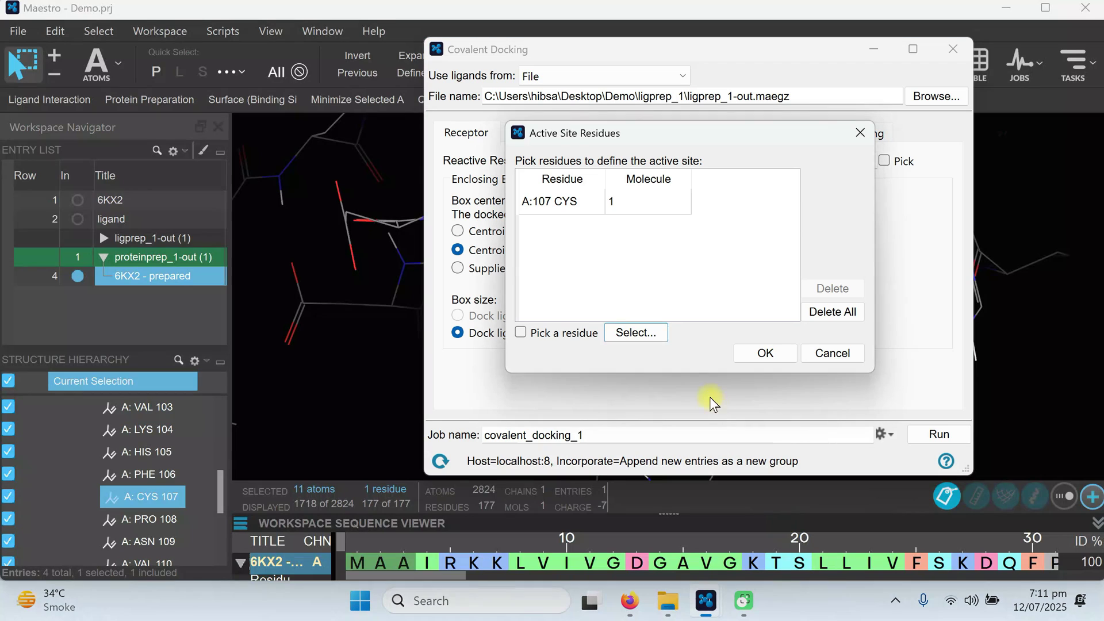
left_click(563, 202)
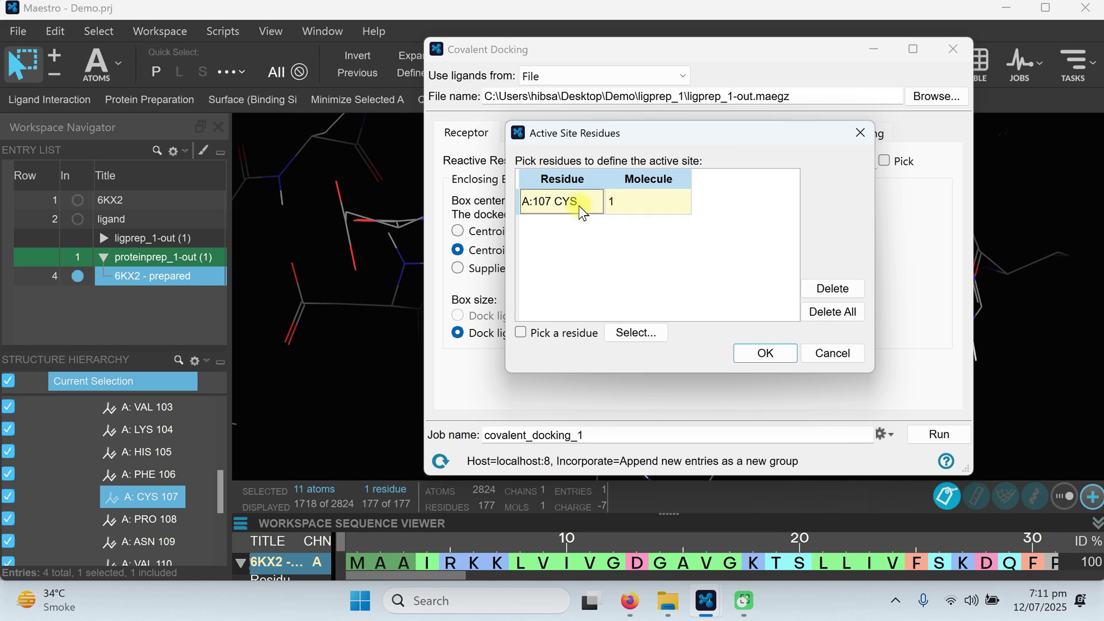
left_click(759, 353)
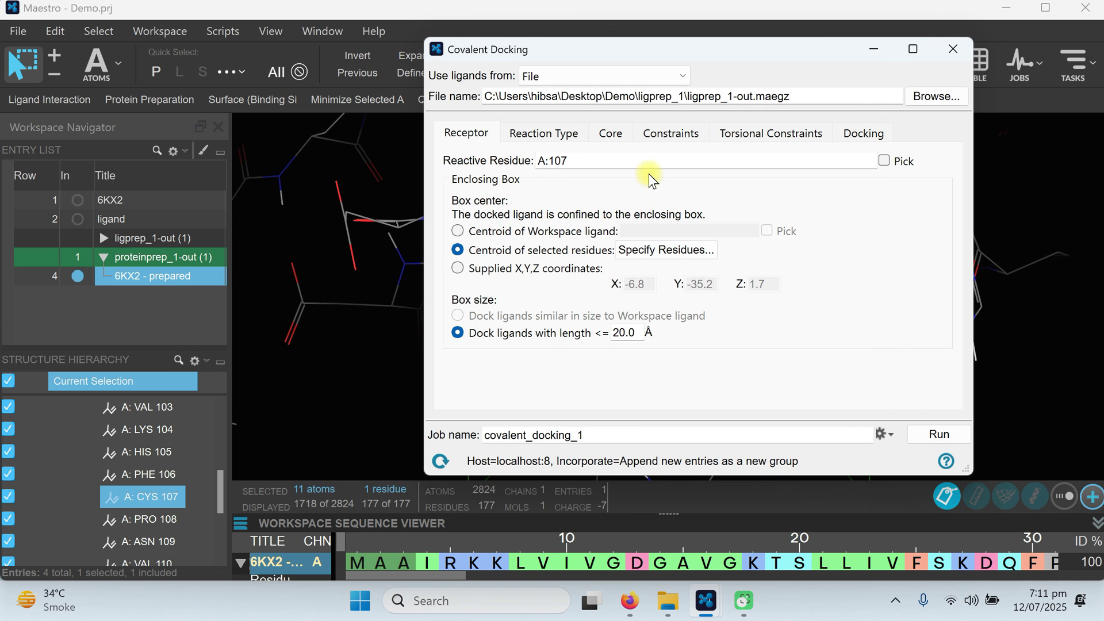
- Examine the enclosing box around CYS 107 in the workspace, moving the Covalent Docking dialog aside and back
left_click_drag(662, 41, 76, 208)
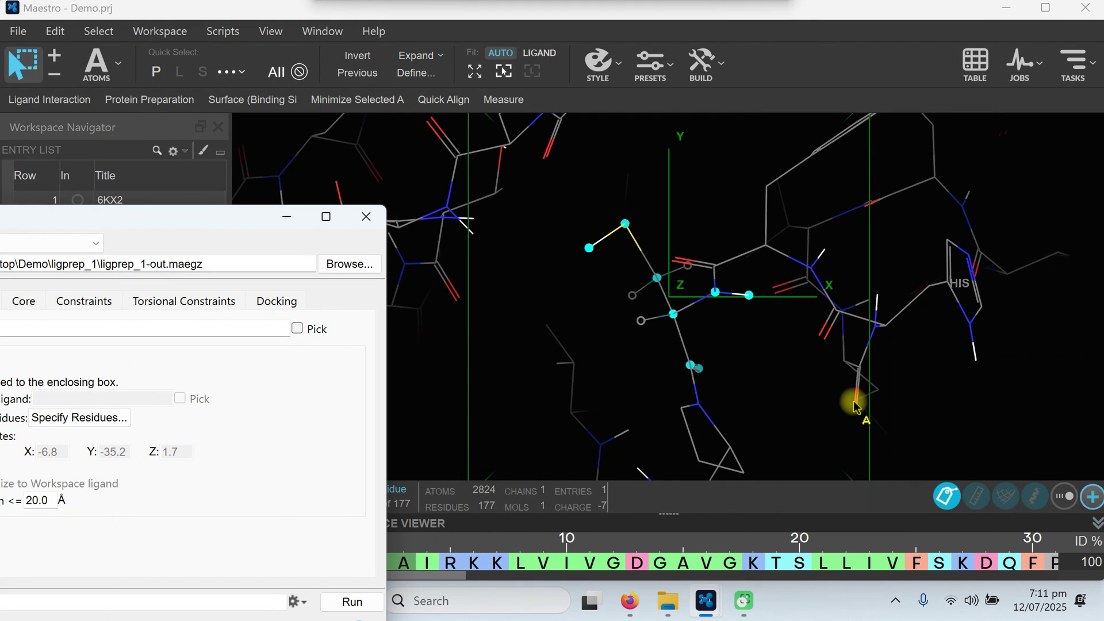
scroll(857, 418, "down", 2)
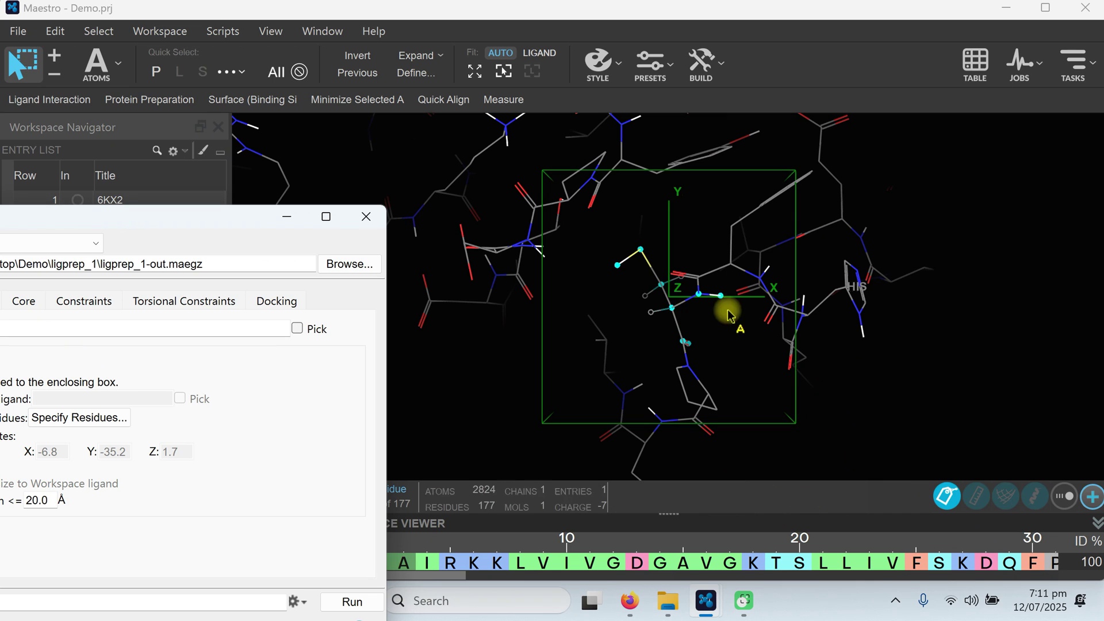
left_click_drag(132, 215, 636, 86)
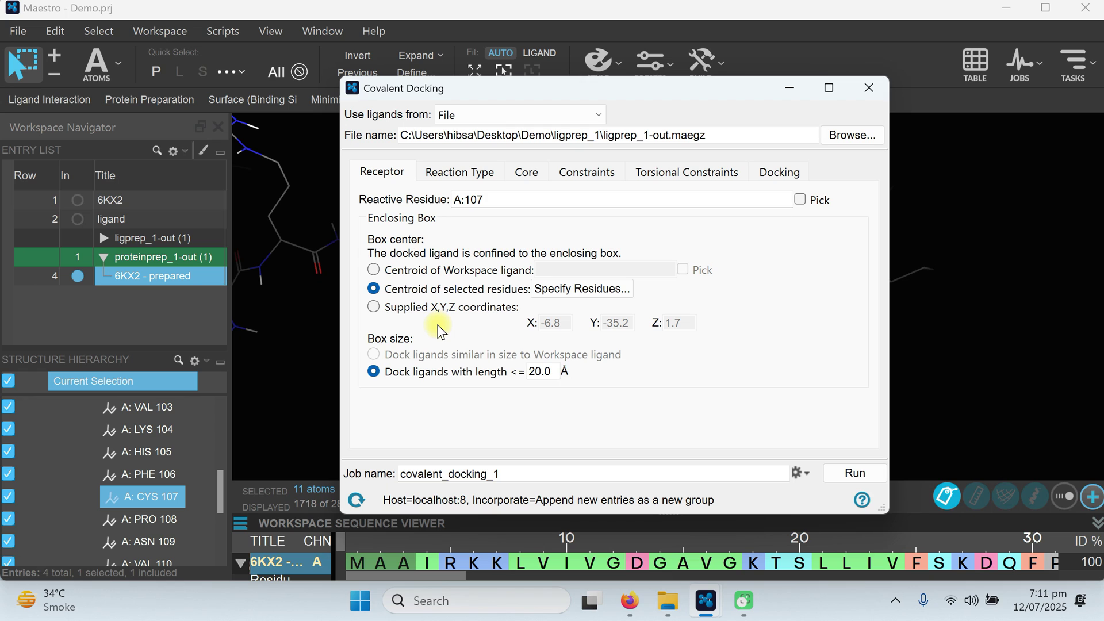
- Set the covalent docking reaction type to Michael Addition
left_click(482, 175)
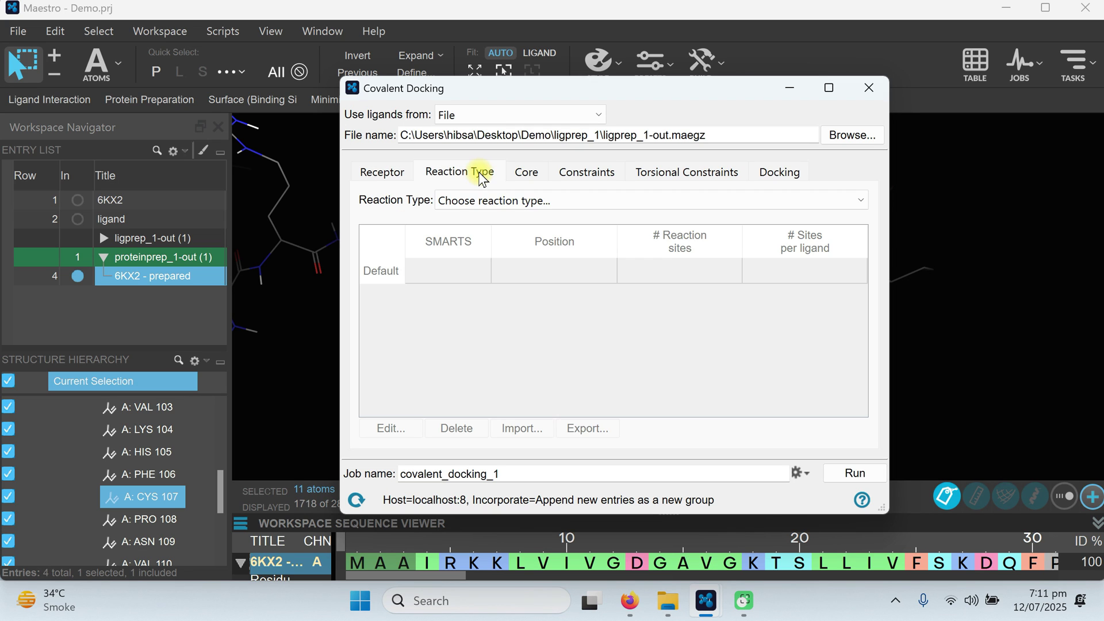
left_click(526, 200)
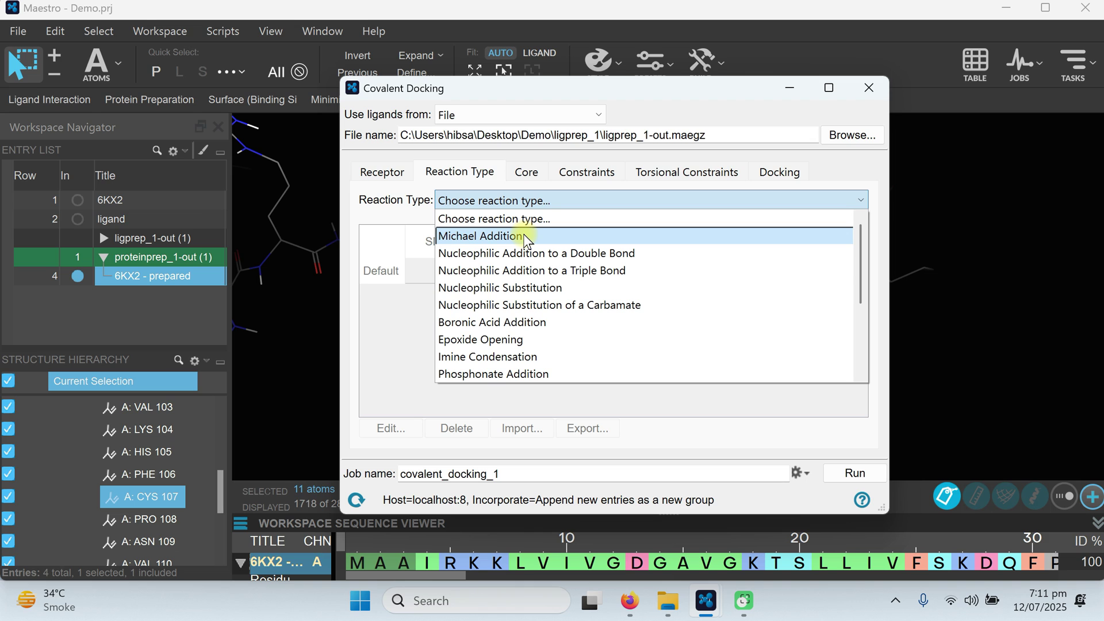
left_click(524, 237)
- Try Nucleophilic Substitution as the reaction type and switch back to Michael Addition
left_click(537, 198)
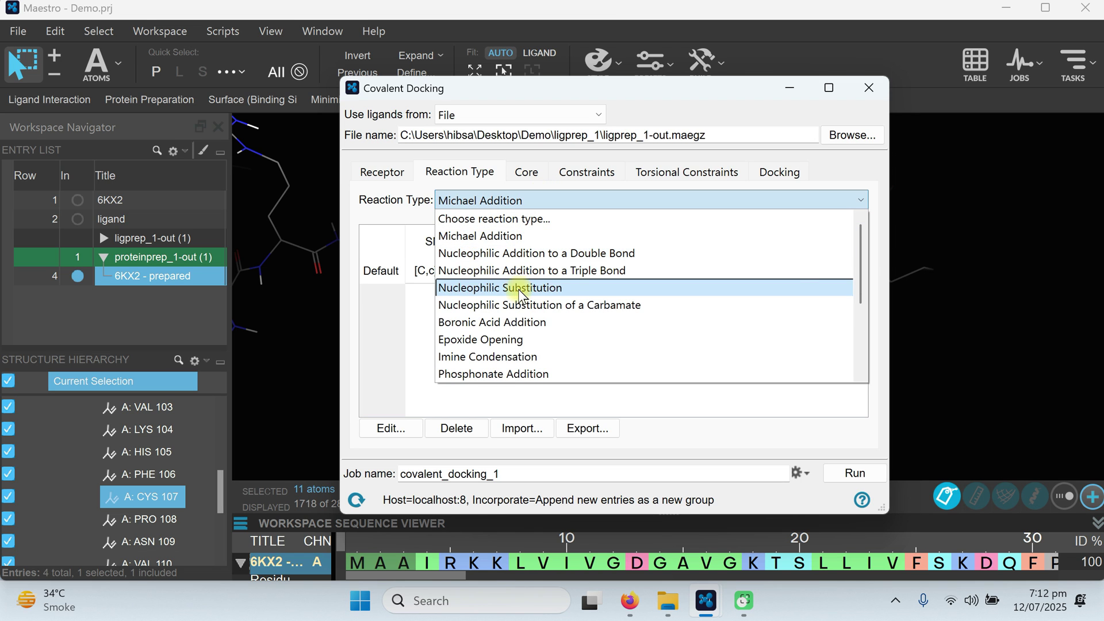
left_click(520, 293)
left_click(472, 204)
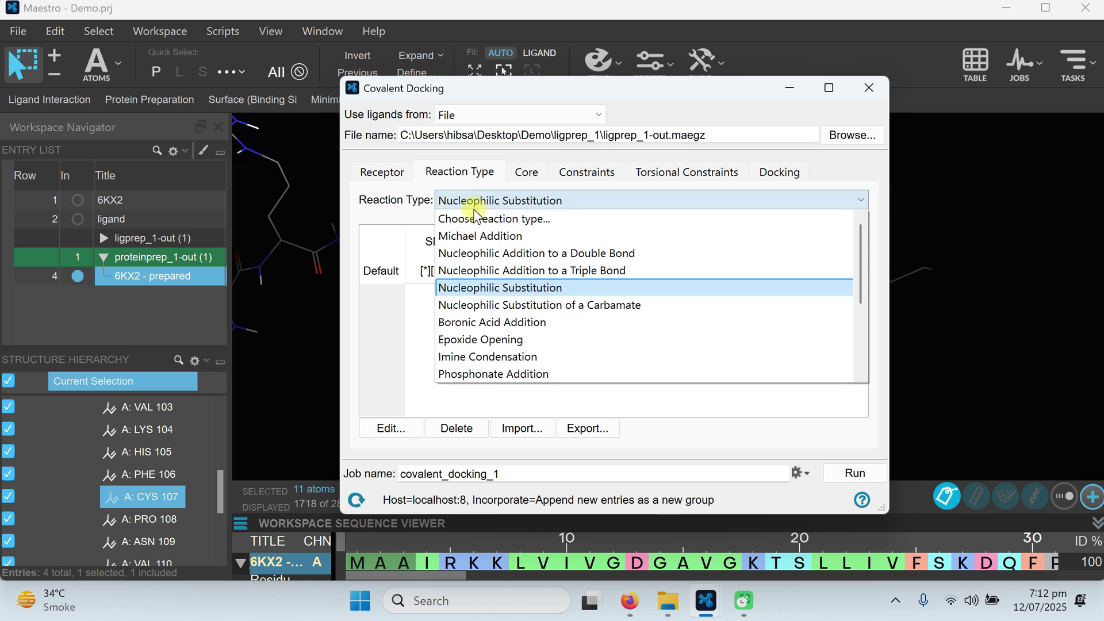
left_click(521, 237)
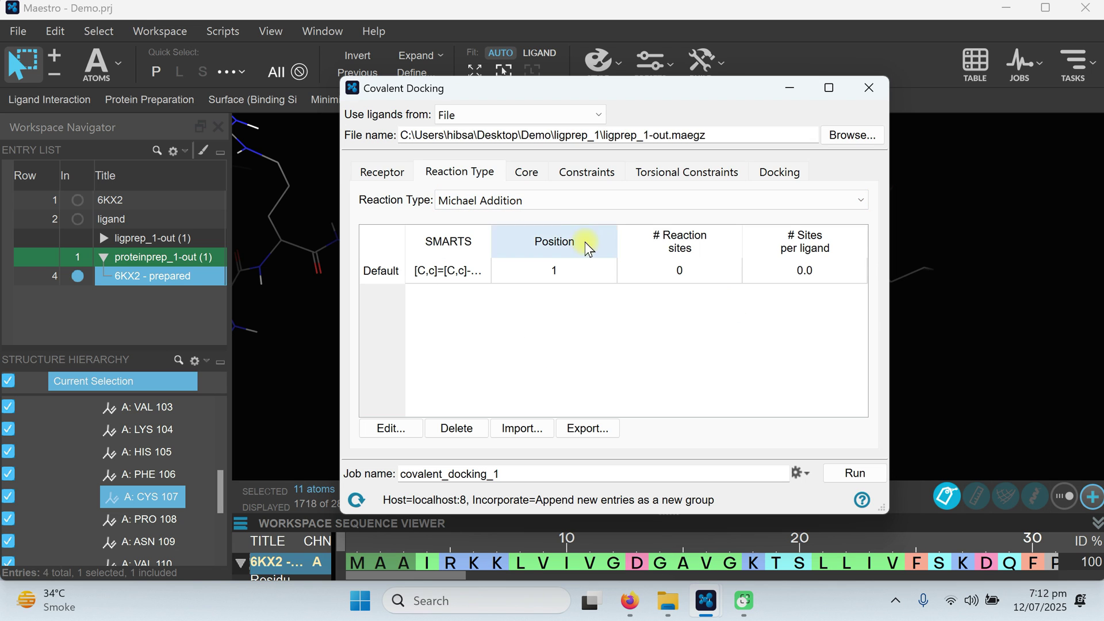
- Review the core, torsional constraint and docking settings, and return to the receptor settings of the covalent docking setup
left_click(524, 172)
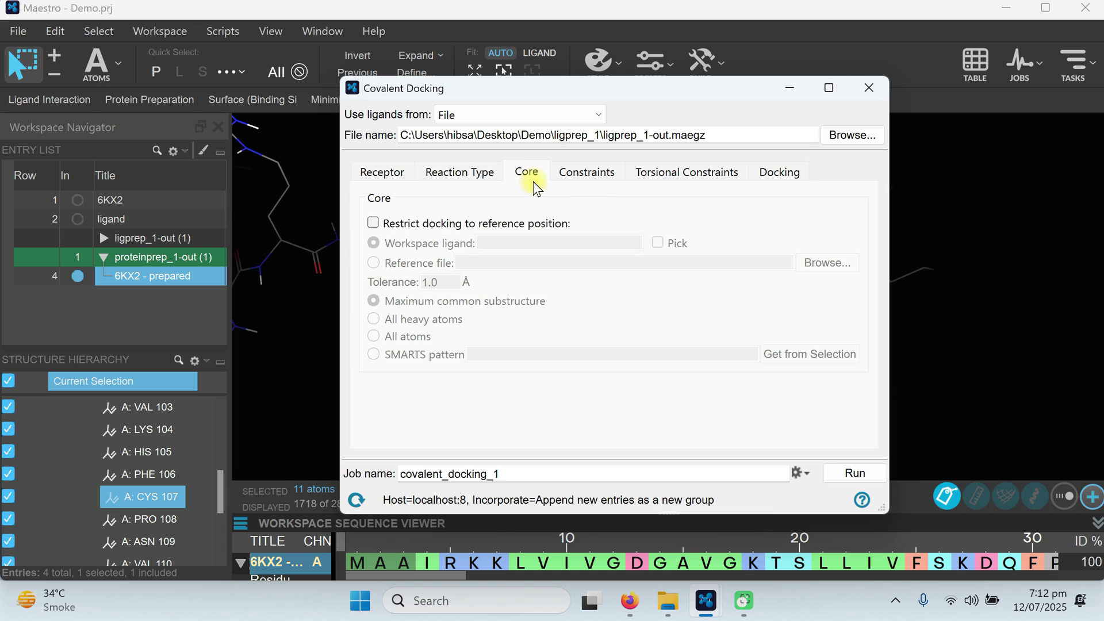
left_click(587, 173)
left_click(686, 174)
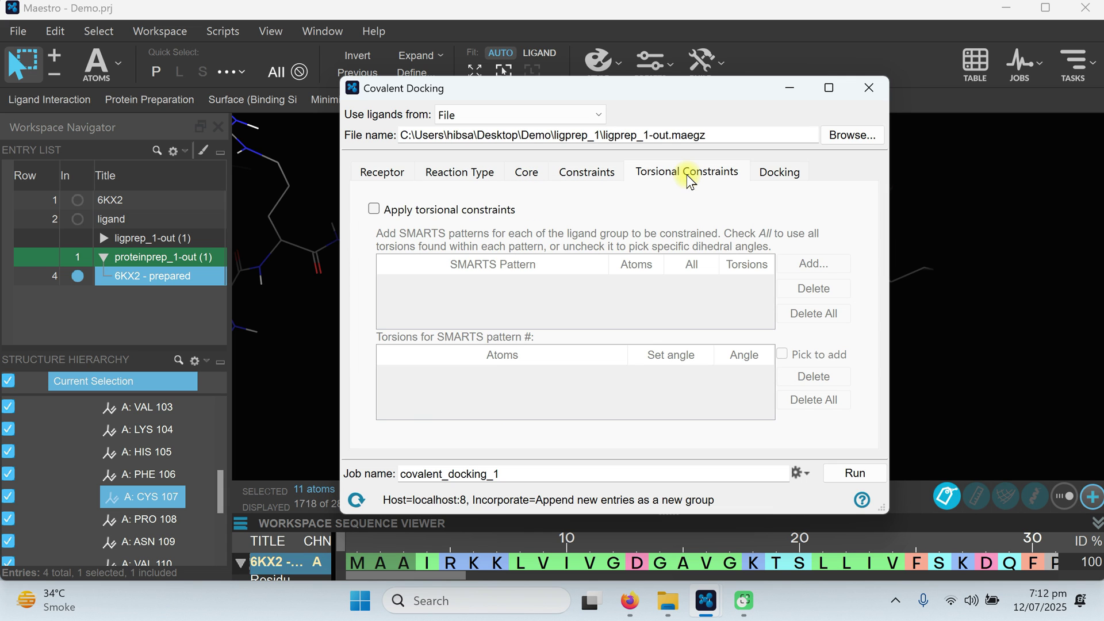
left_click(779, 172)
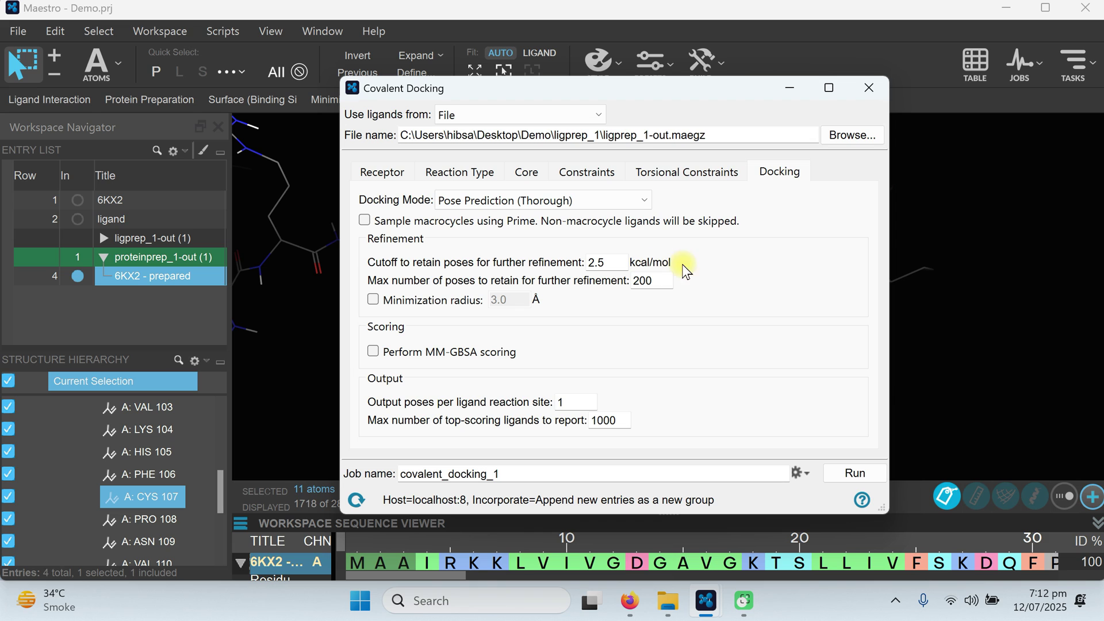
left_click(379, 171)
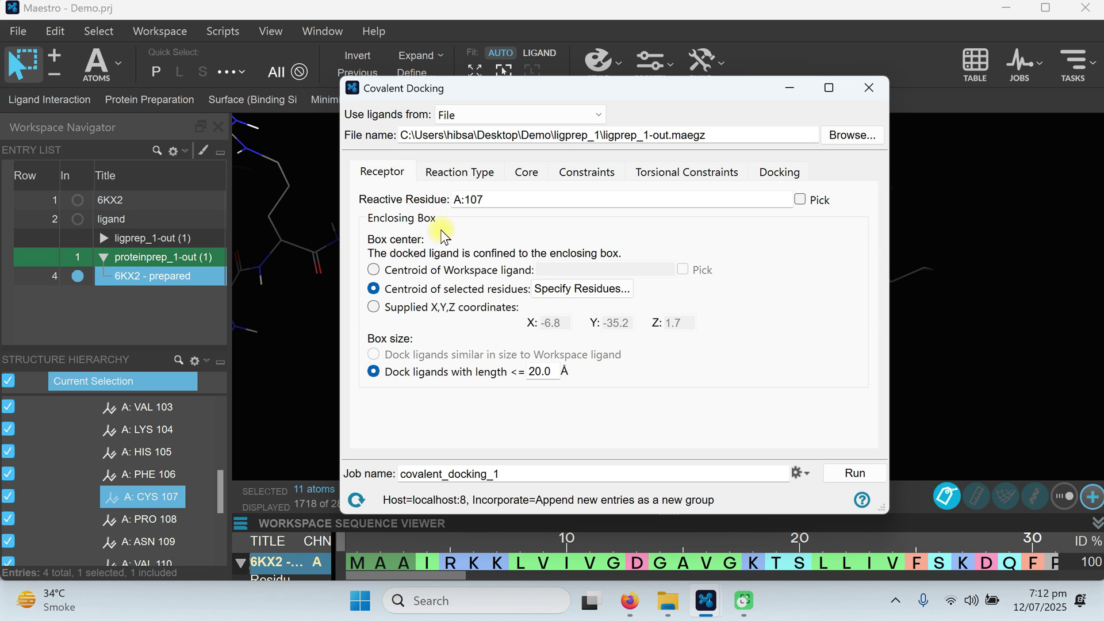
- Accept the job settings for covalent_docking_1 and try to run the docking with the Michael Addition reaction type
left_click(797, 473)
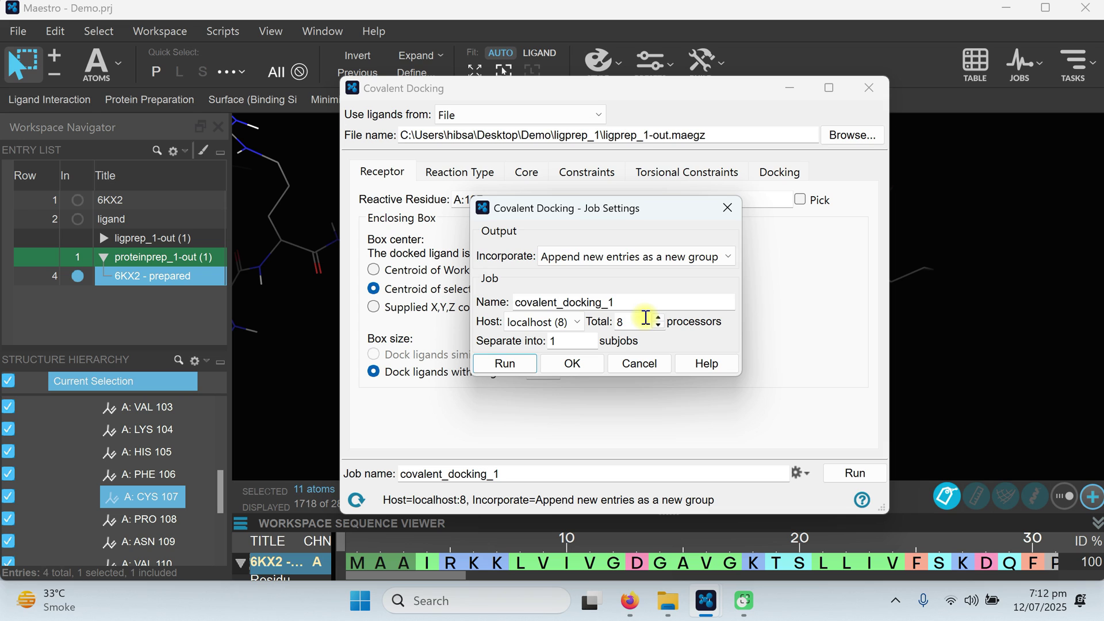
left_click(576, 362)
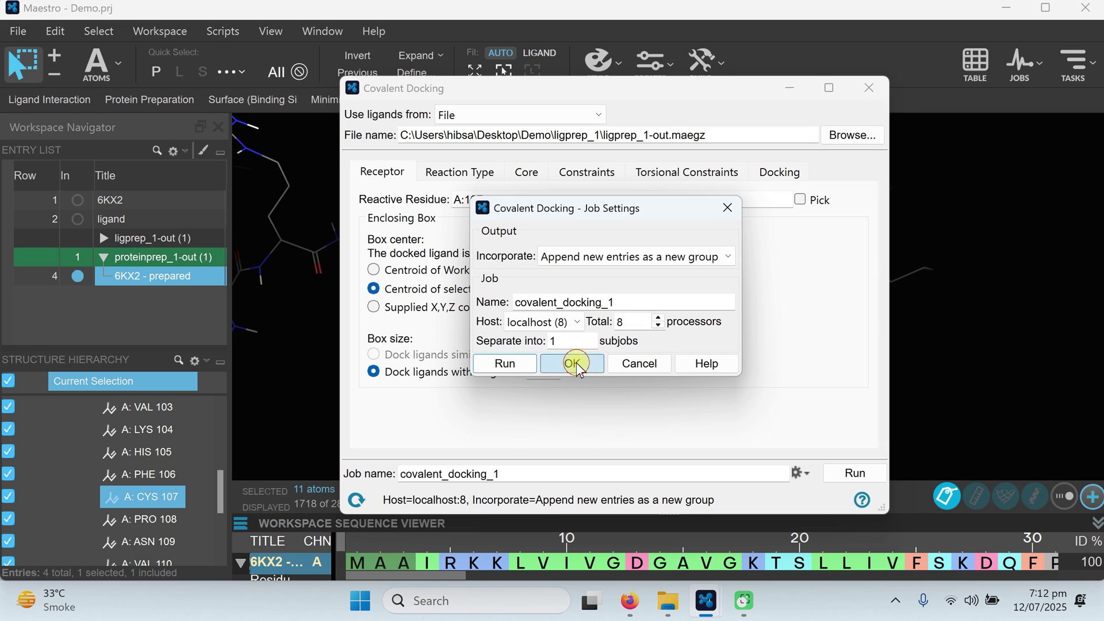
left_click(853, 474)
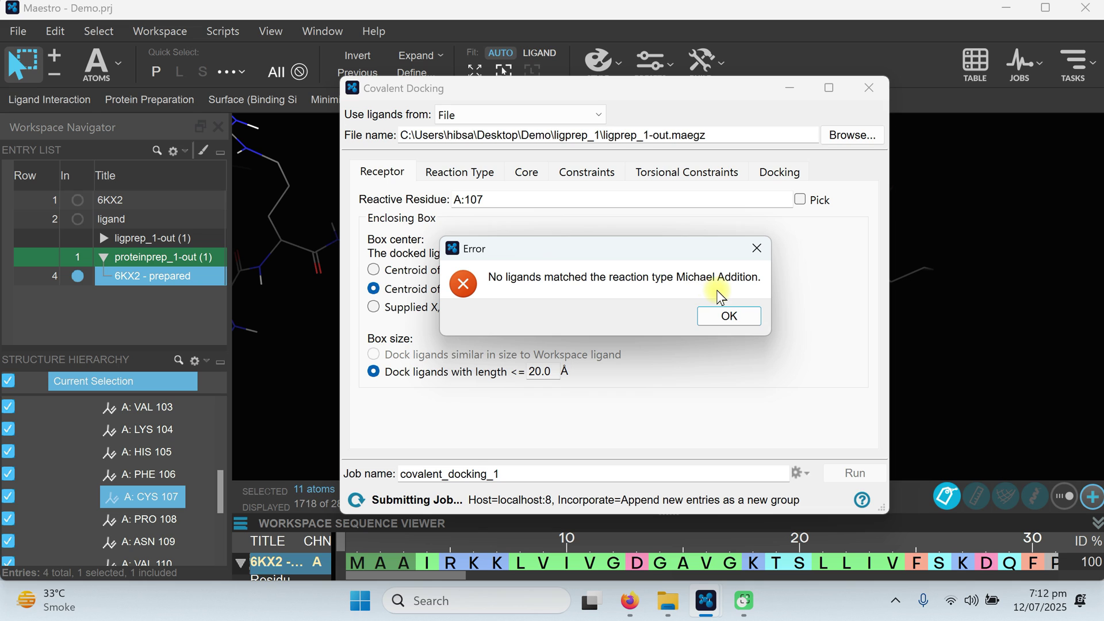
left_click(726, 321)
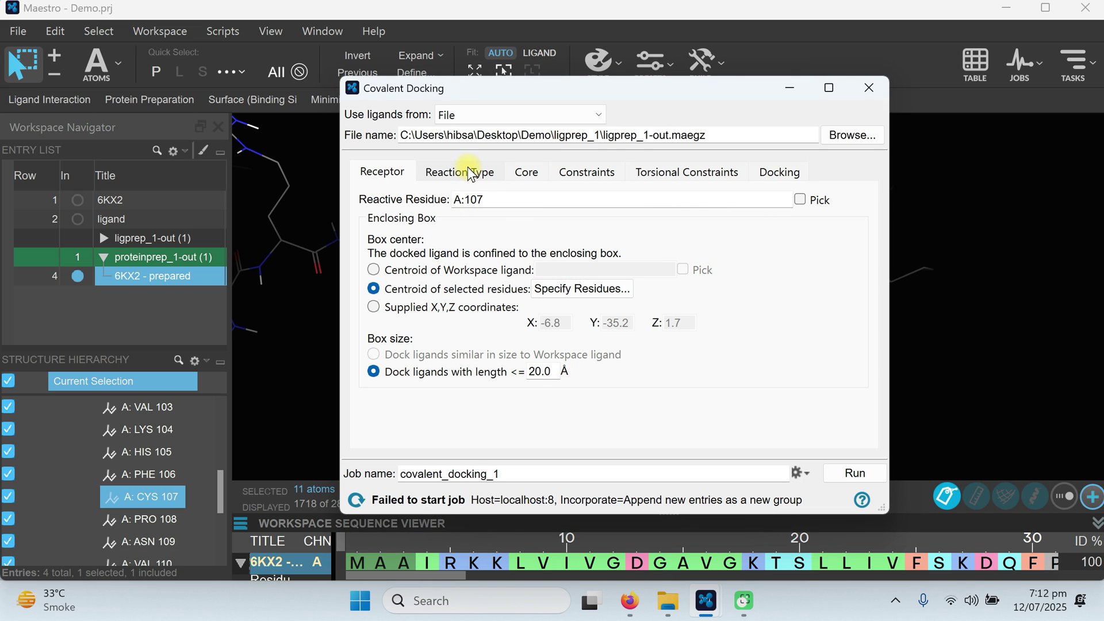
- Change the reaction type to Nucleophilic Substitution and run the covalent_docking_1 job
left_click(470, 173)
left_click(486, 200)
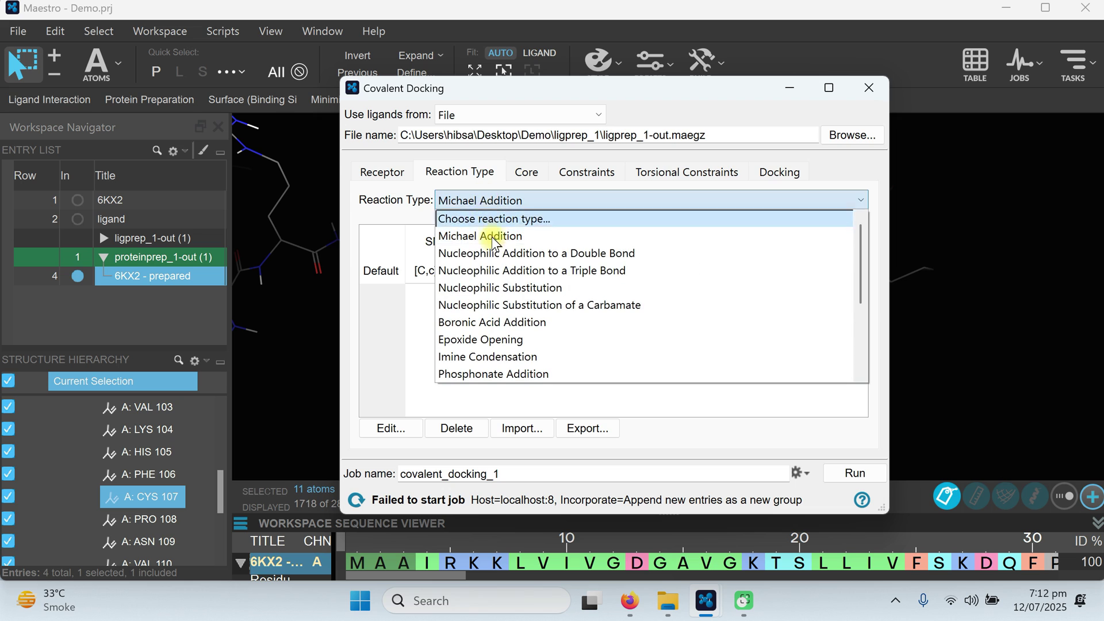
left_click(540, 288)
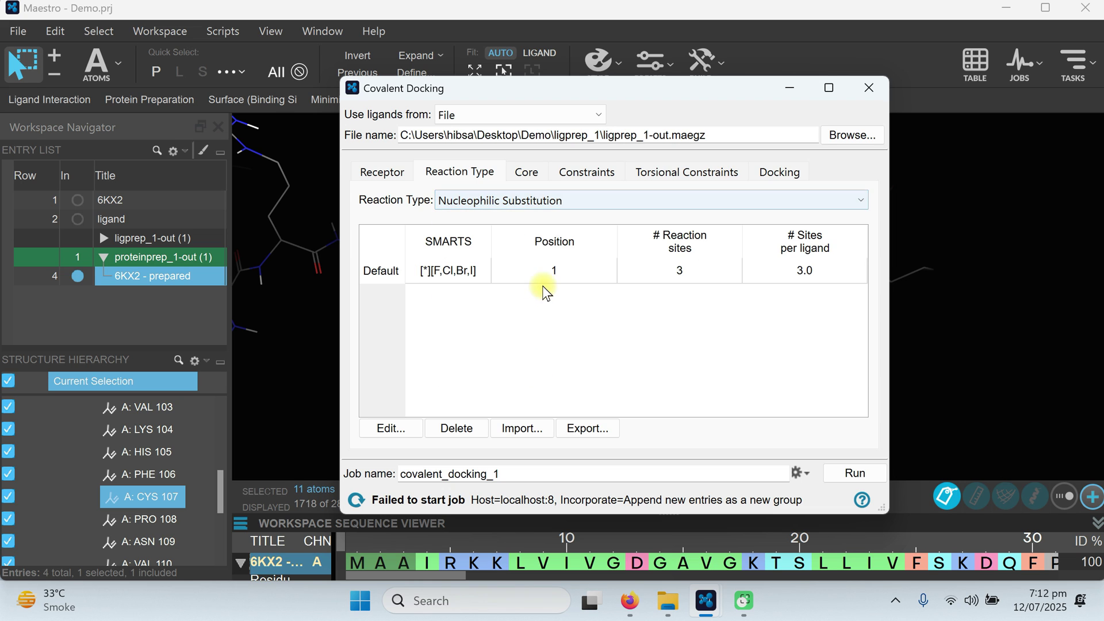
left_click(842, 476)
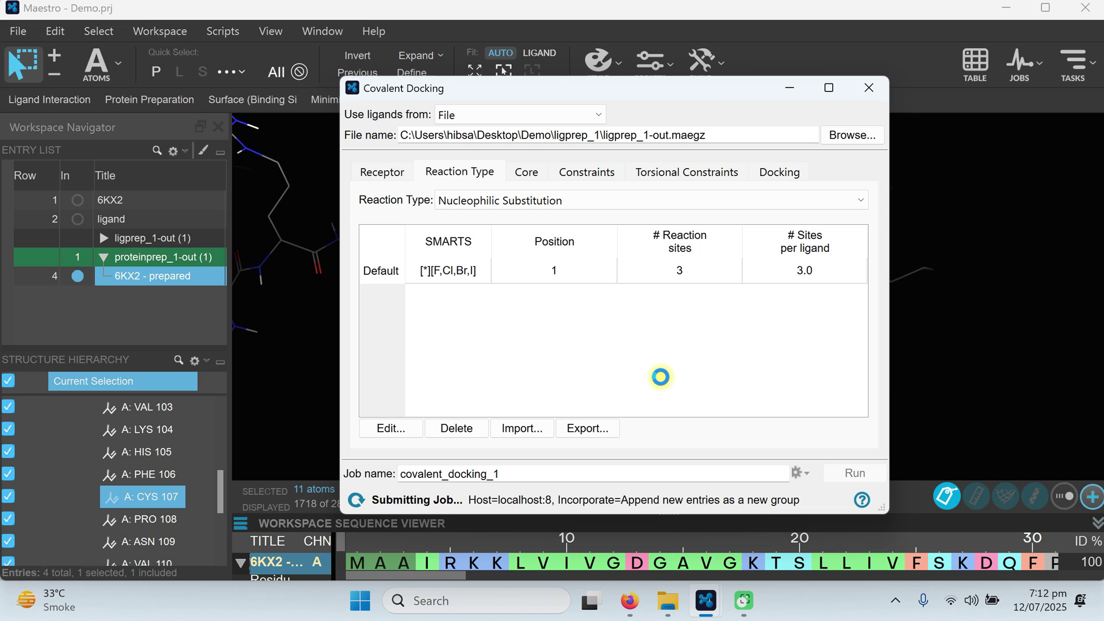
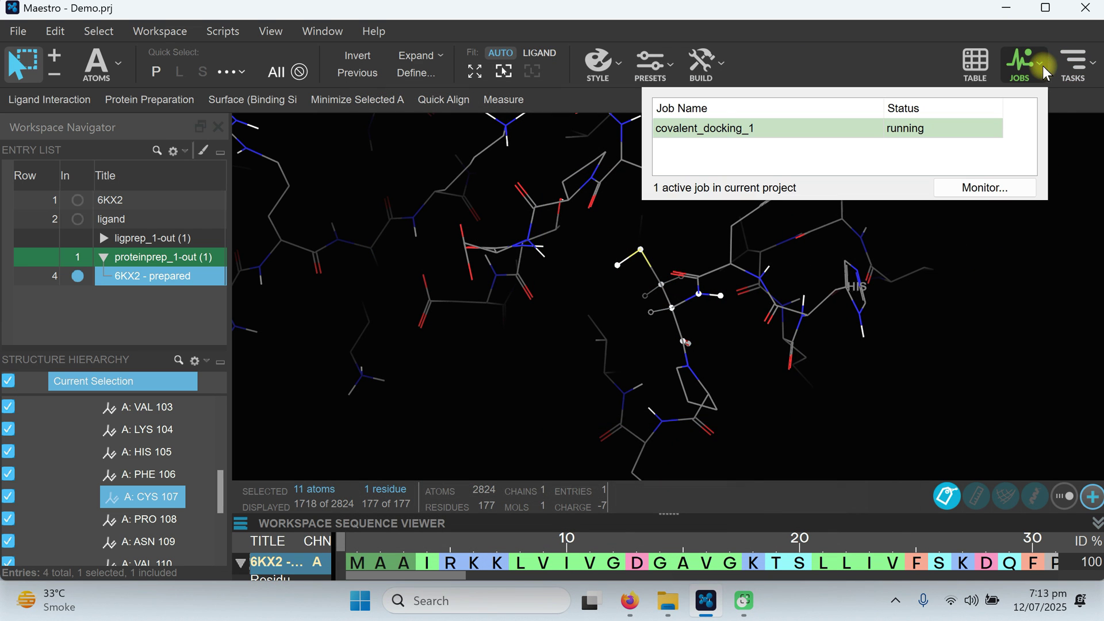
- Check the log and details of the covalent_docking_1 job in the job monitor, and close the monitor
left_click(732, 128)
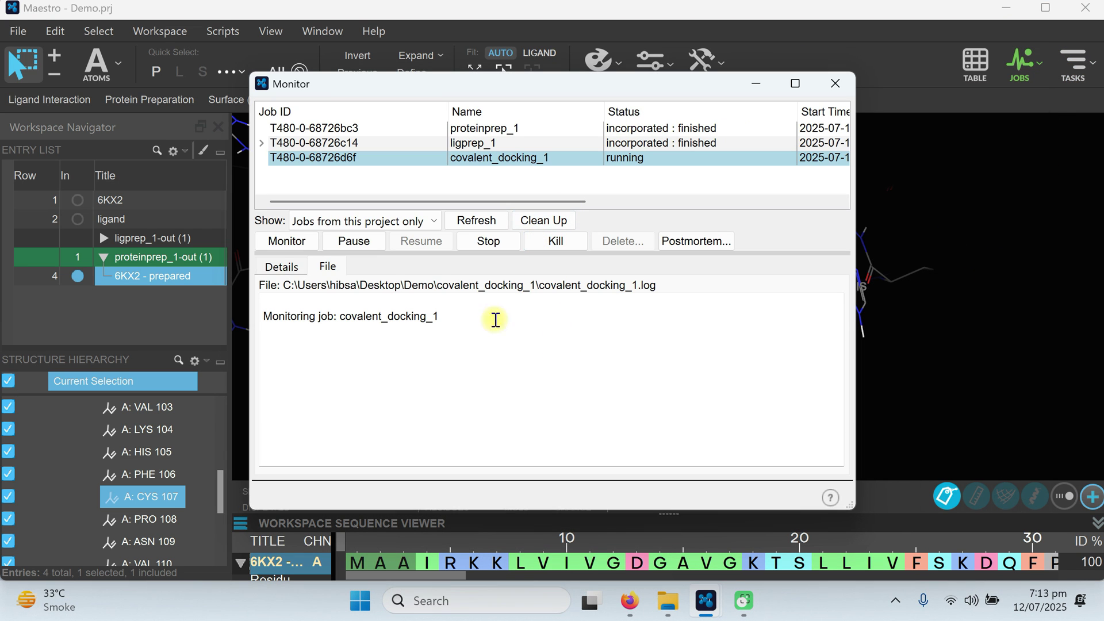
left_click(281, 266)
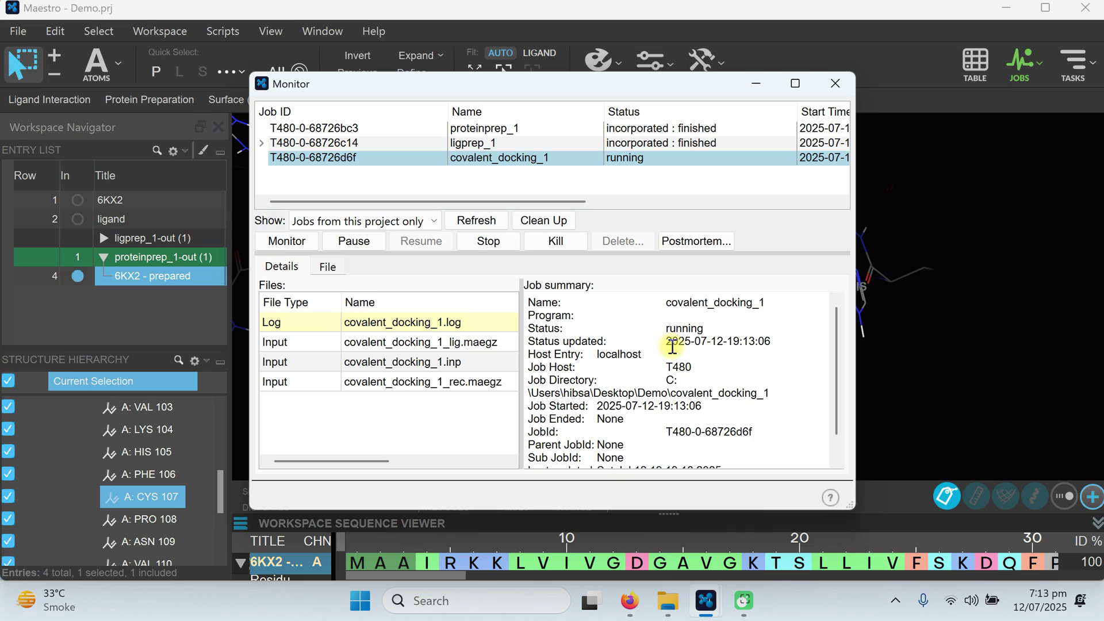
scroll(672, 348, "down", 1)
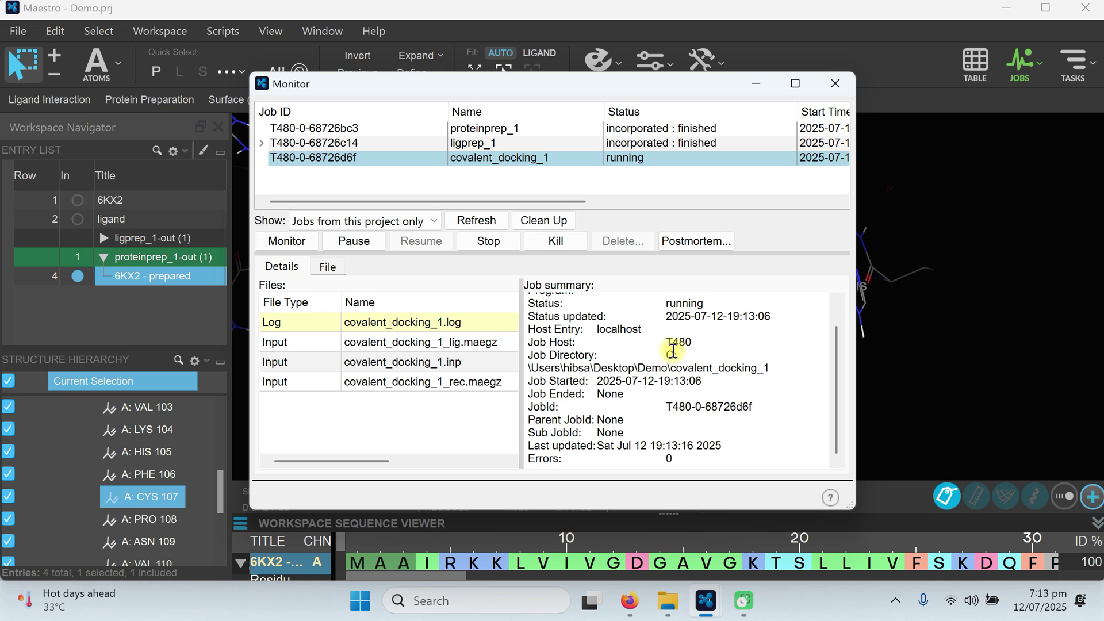
left_click(836, 83)
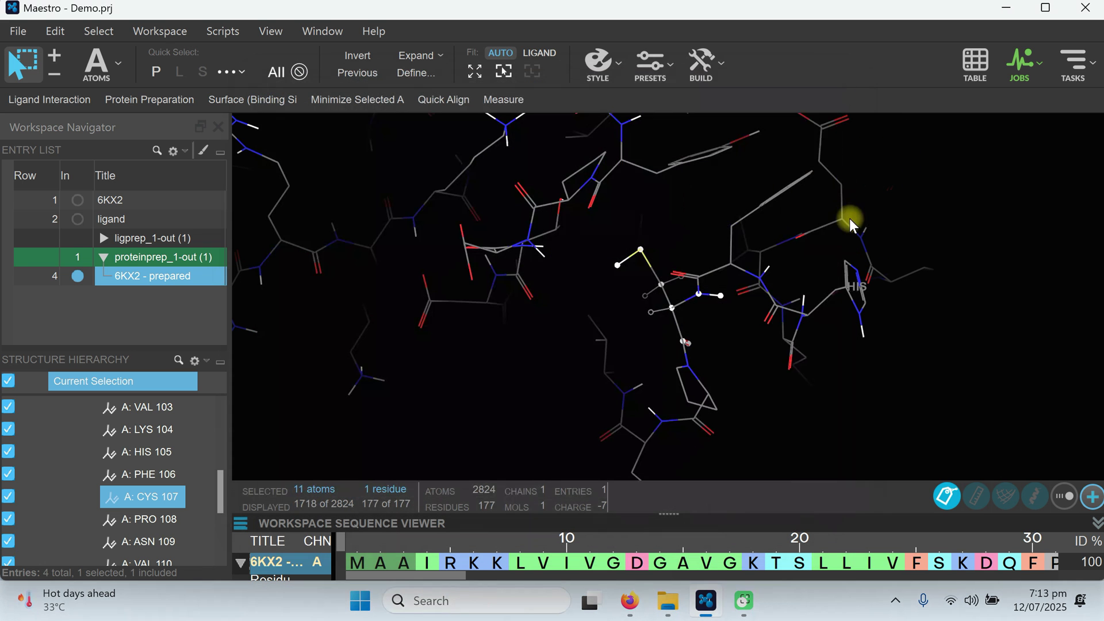
left_click(668, 71)
left_click(673, 175)
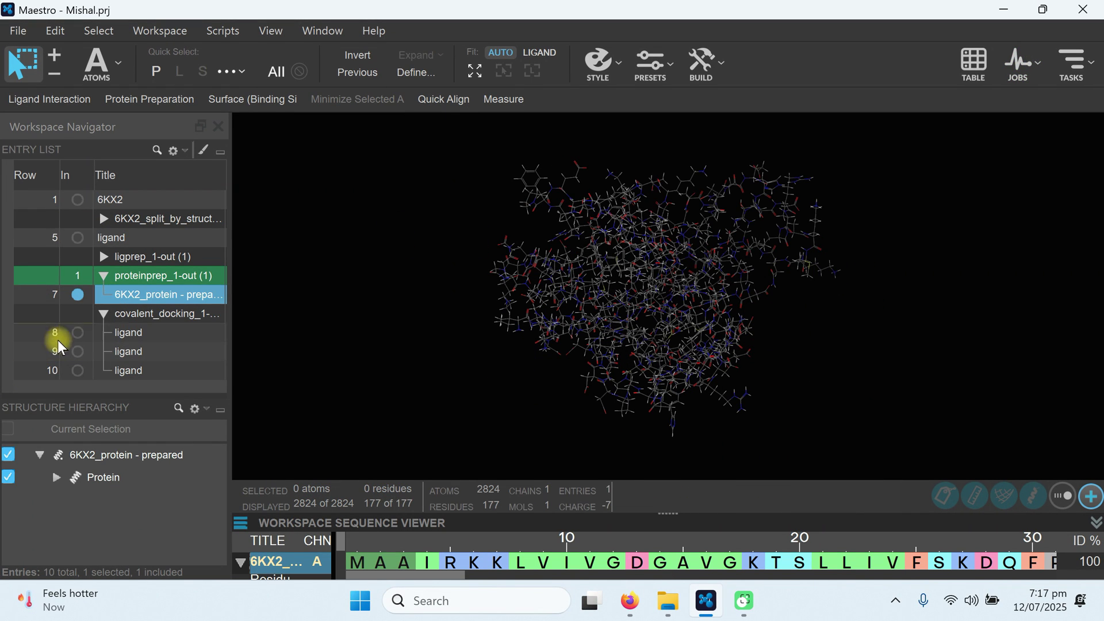
- Cycle through the docked ligand poses in the covalent docking output group and include only the first pose in the workspace
left_click(74, 335)
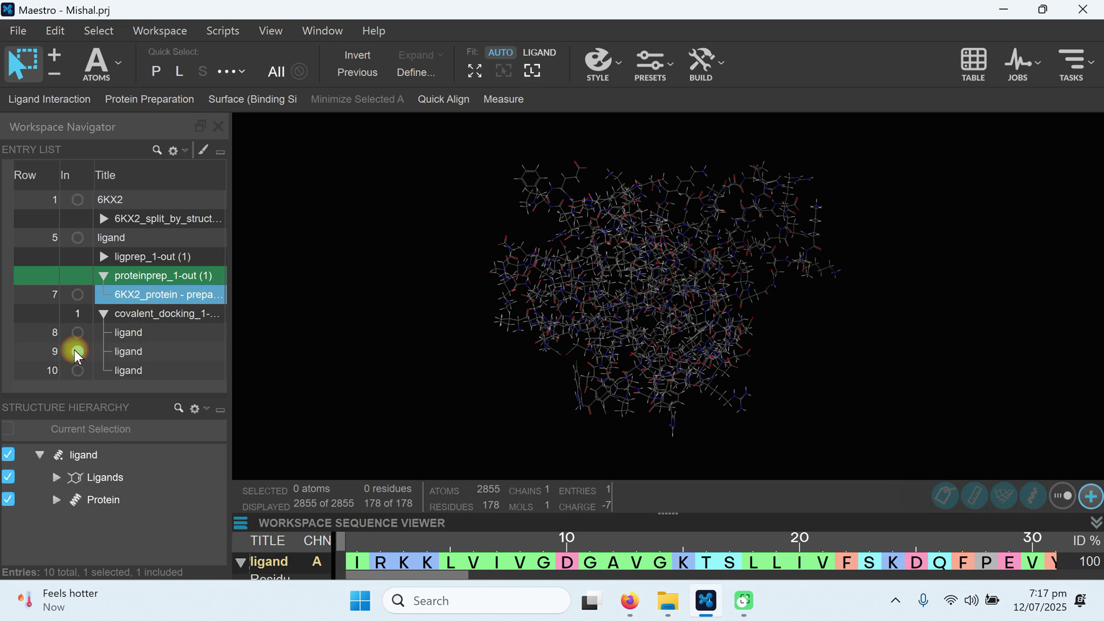
left_click(78, 371)
left_click(118, 313)
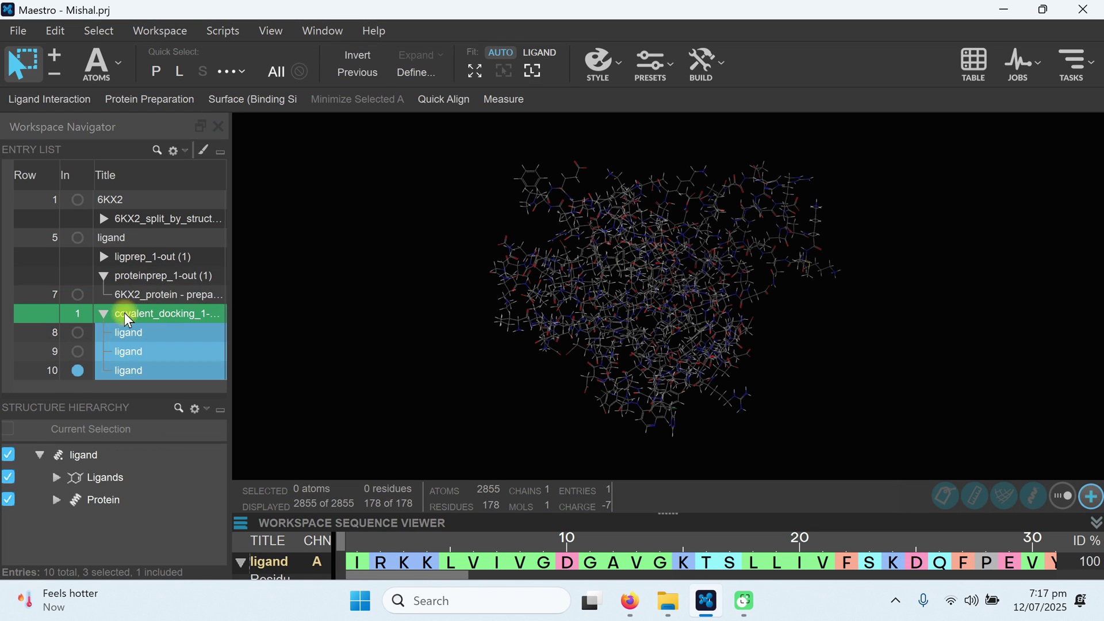
left_click(105, 274)
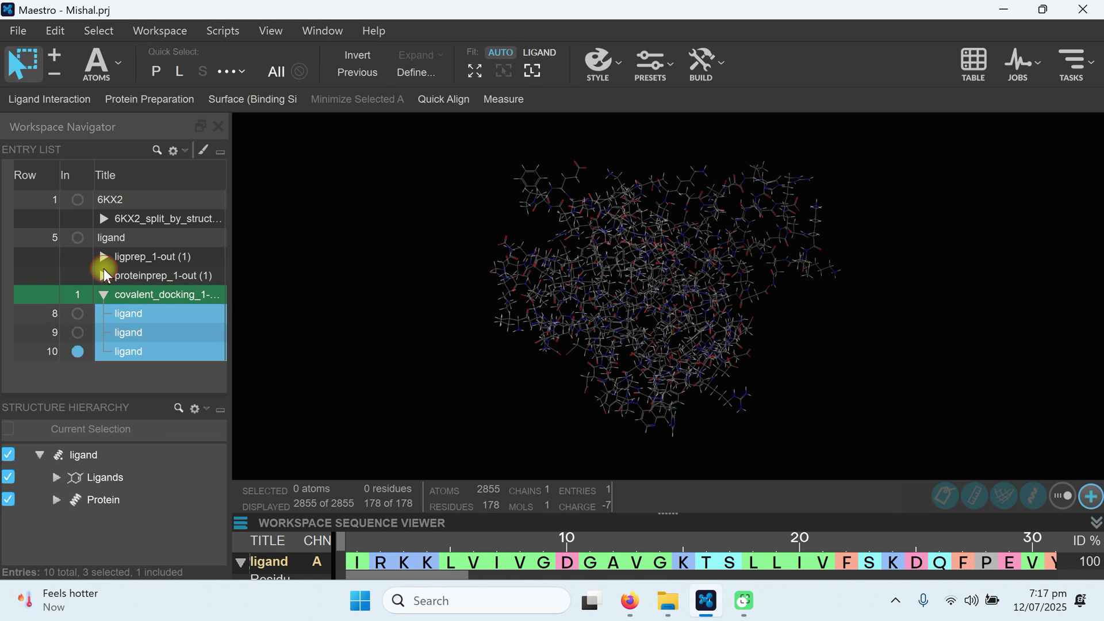
left_click(136, 313)
left_click(79, 312)
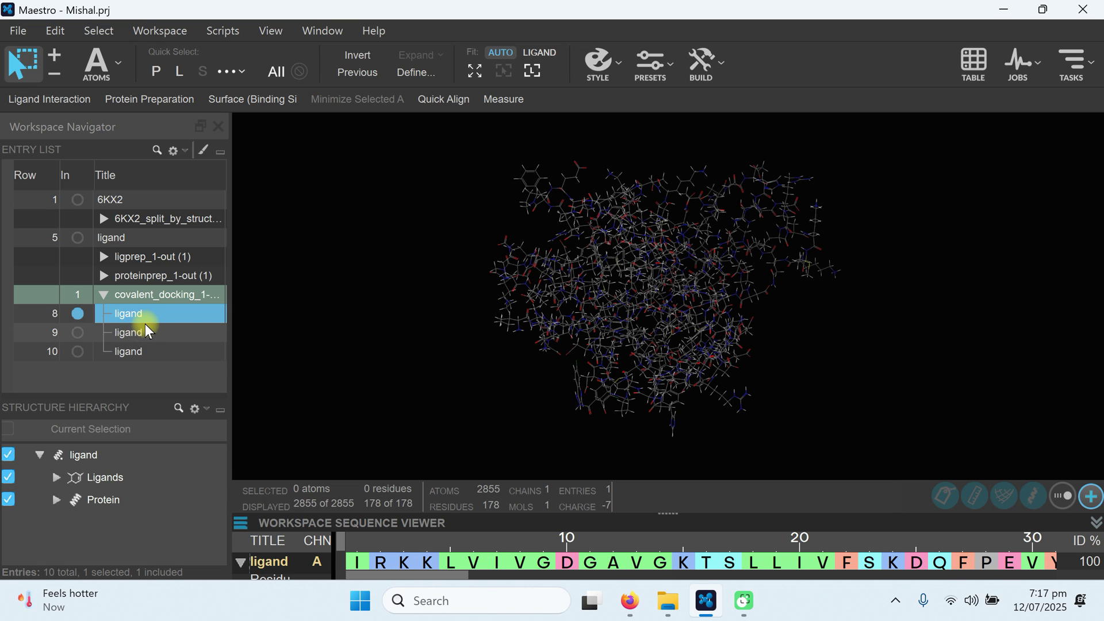
- Locate ligand UNK 900 in the structure hierarchy and turn on the 2D Overlay for the workspace
left_click(57, 477)
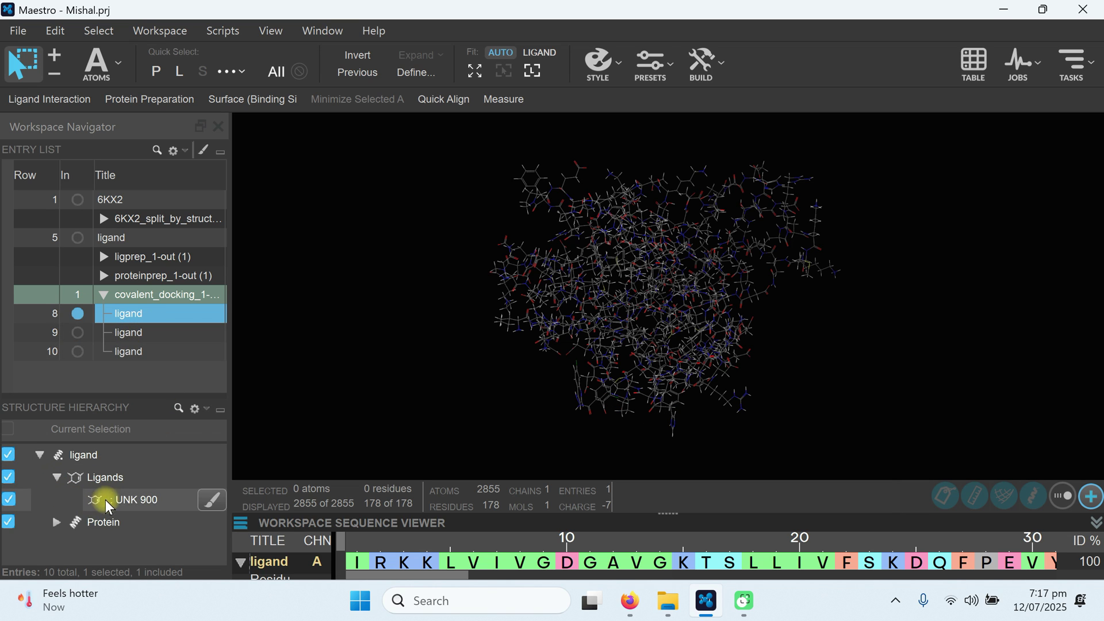
left_click(137, 504)
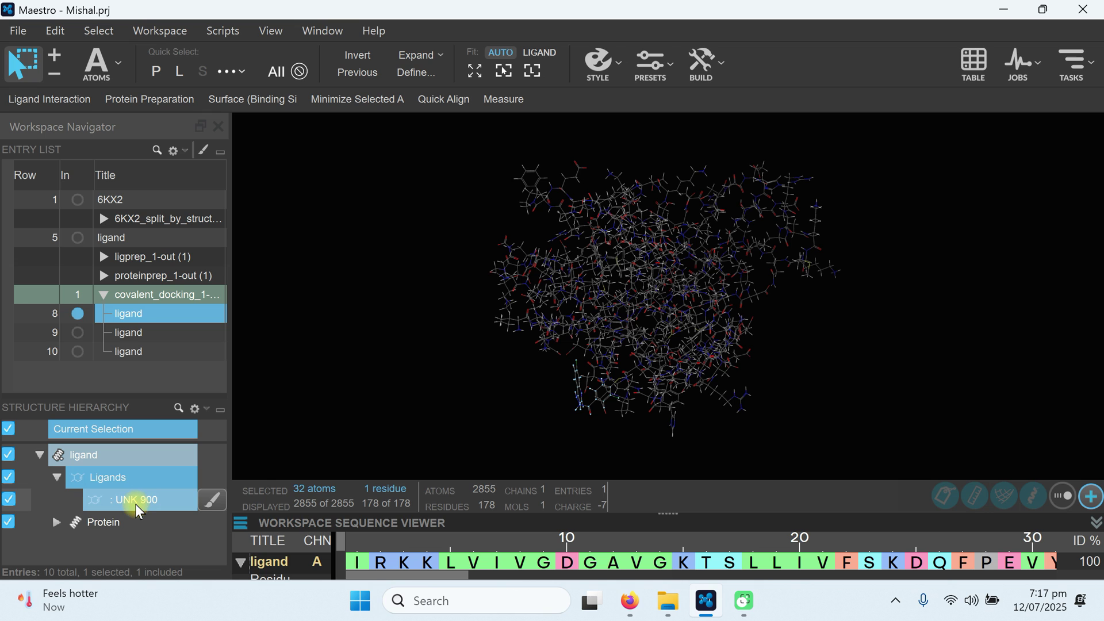
left_click(1090, 495)
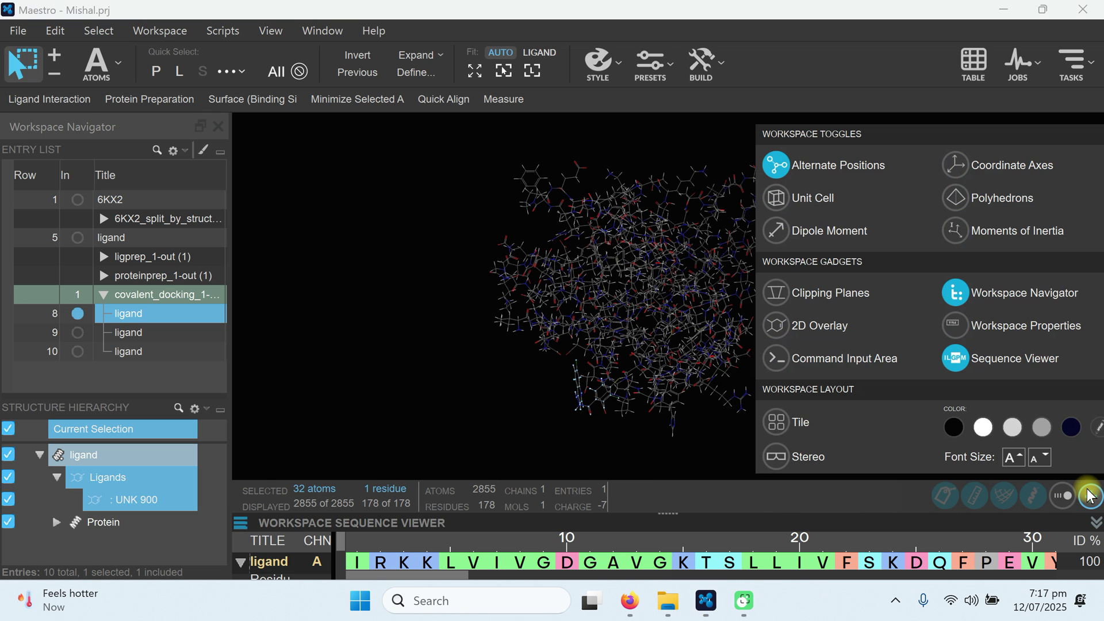
left_click(773, 326)
left_click(431, 358)
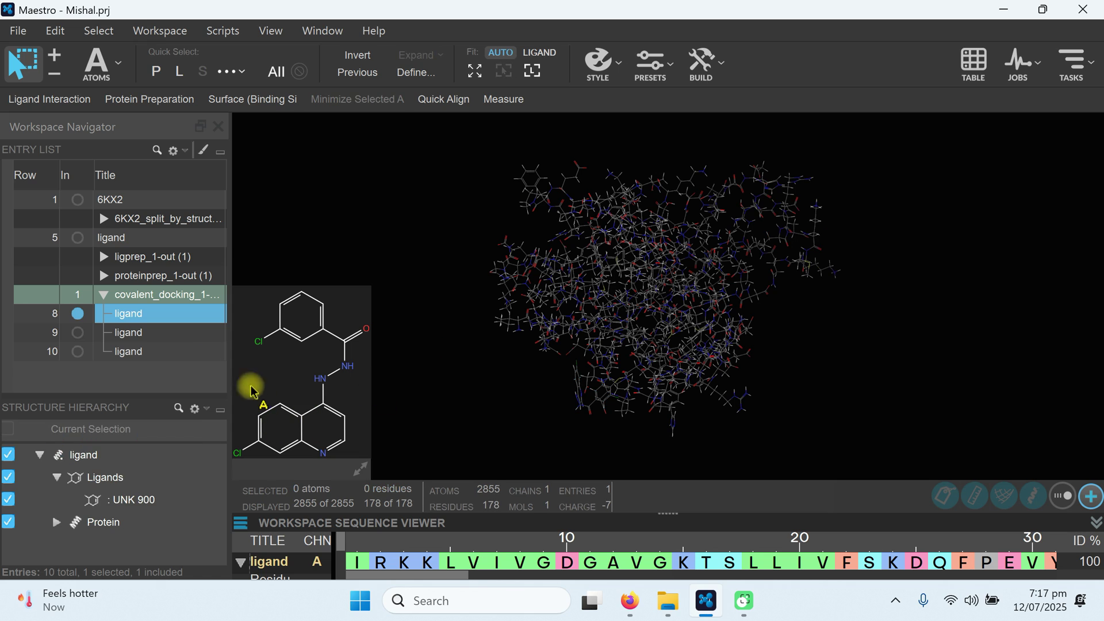
- View the overlaid ligand in the Ligand Interaction Diagram and maximize the diagram window
right_click(295, 380)
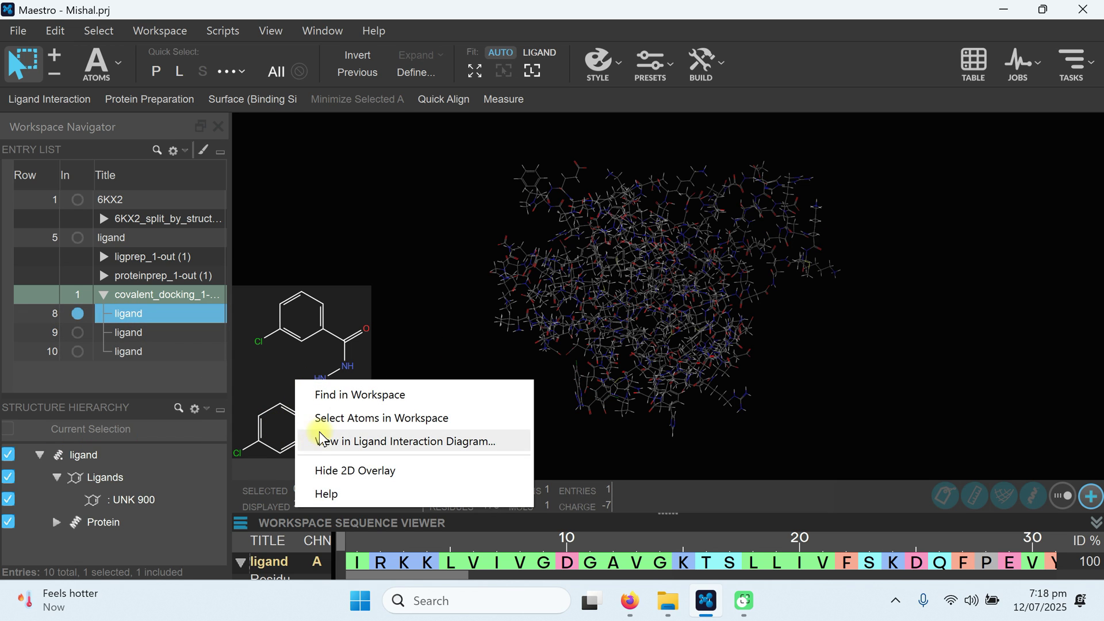
left_click(352, 446)
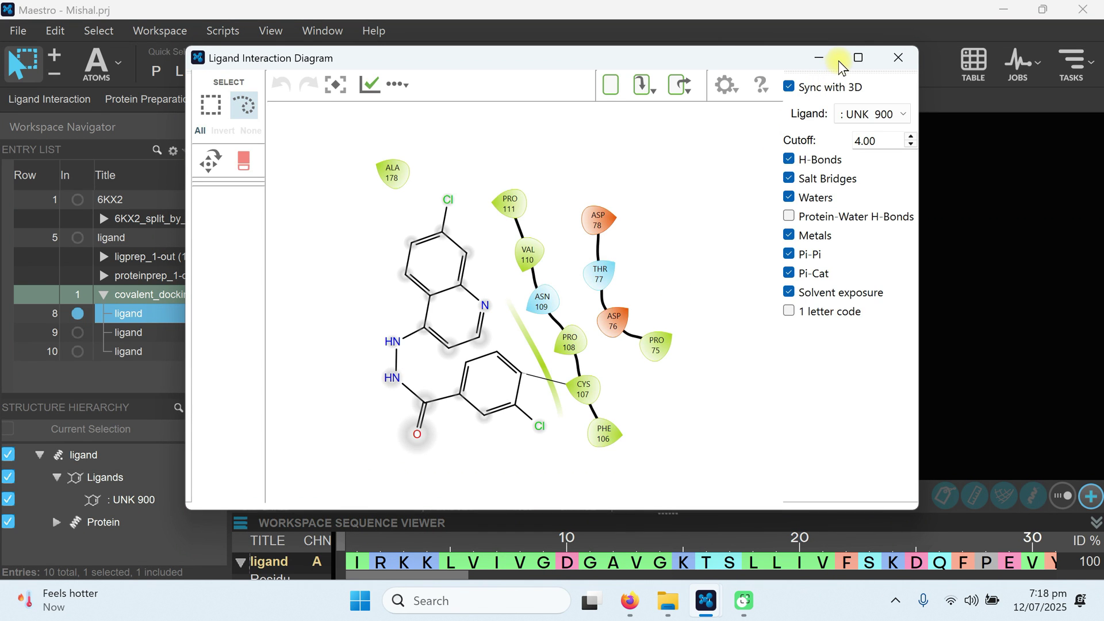
left_click(857, 58)
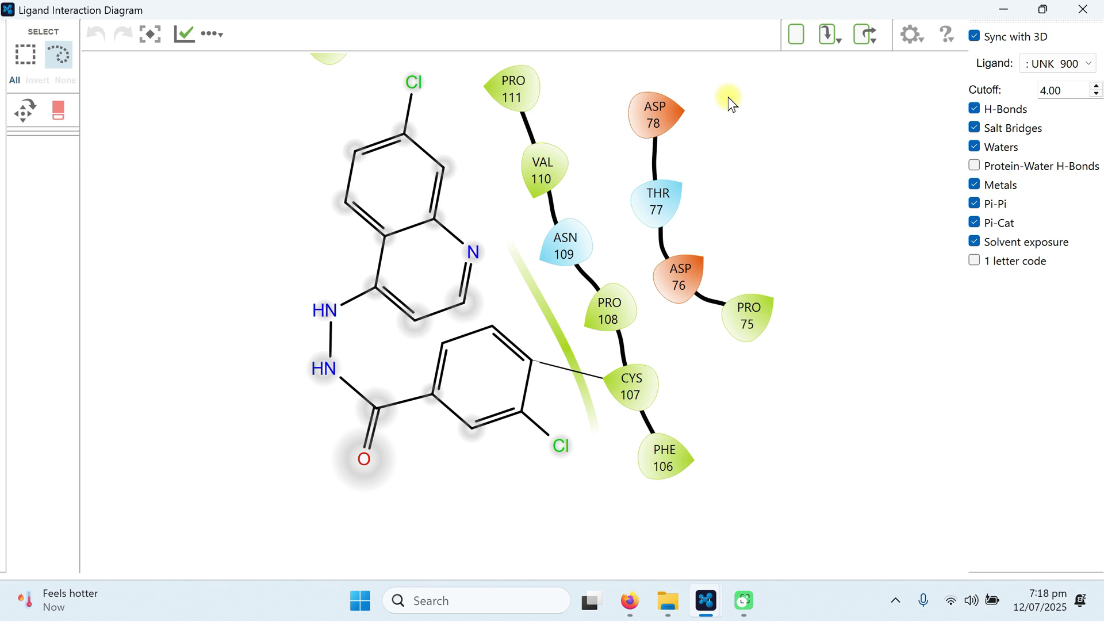
- Save the interaction diagram as a PNG image named Interactions, keeping the white background and 400 x 400 px size
left_click(860, 39)
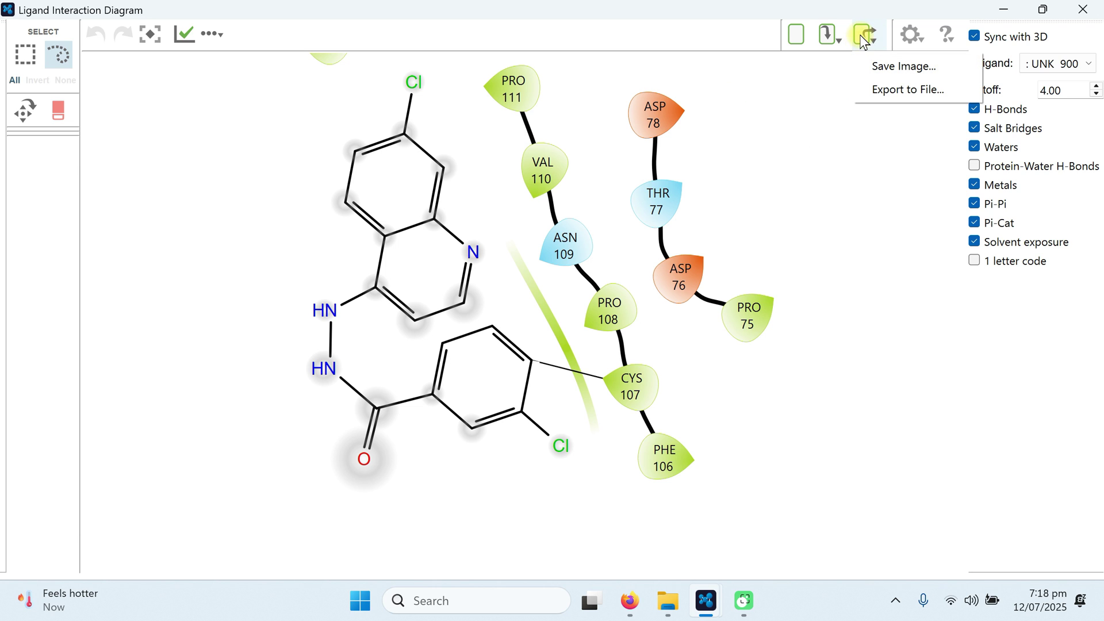
left_click(876, 66)
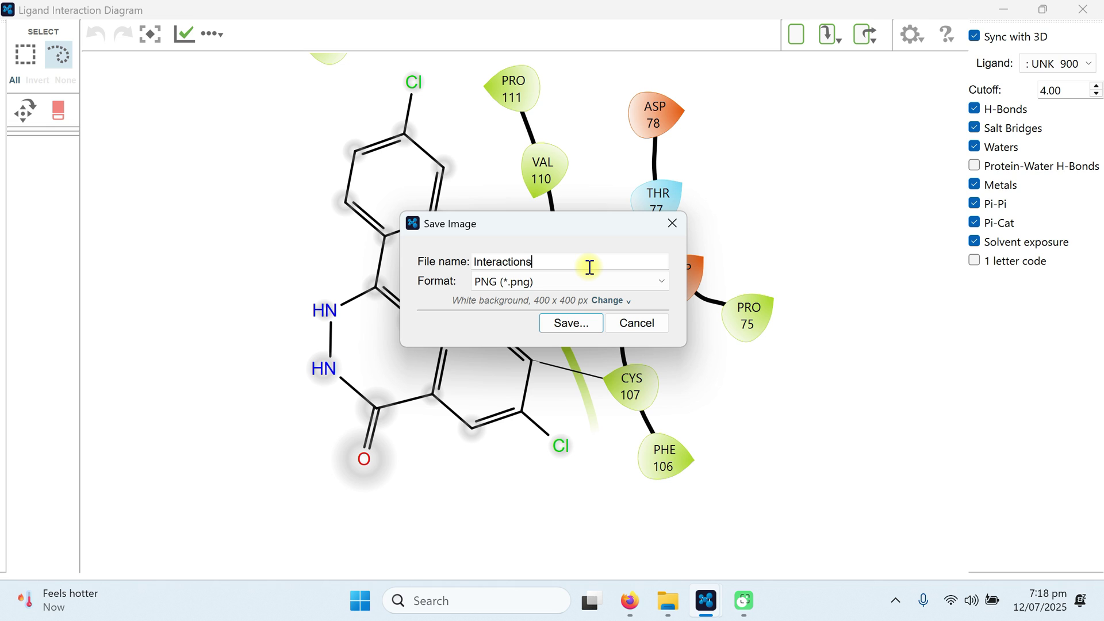
left_click(607, 300)
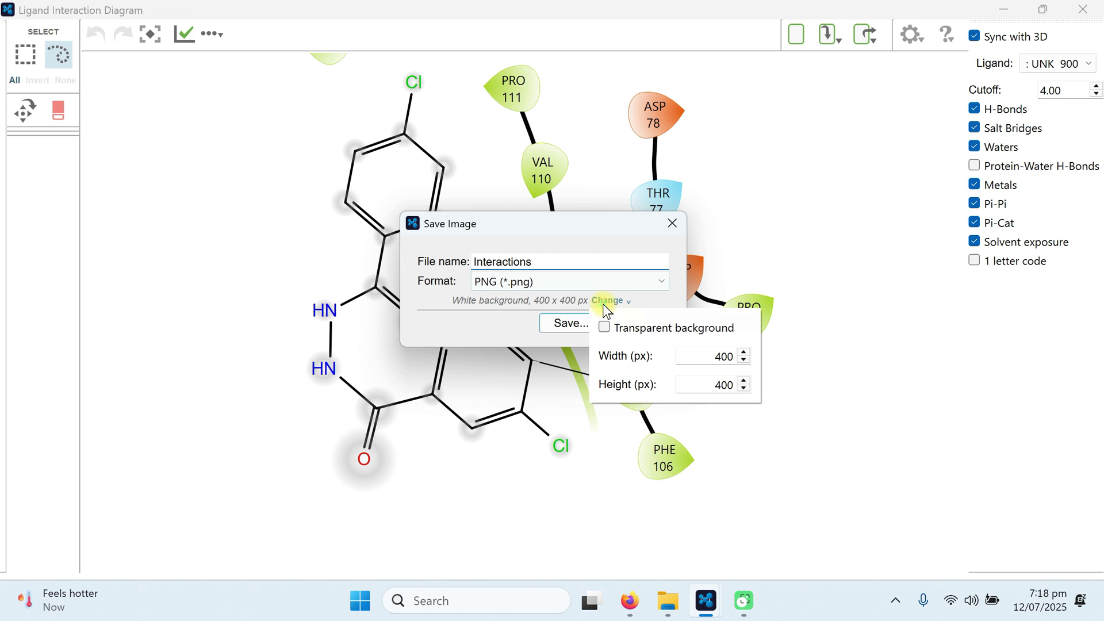
left_click(457, 330)
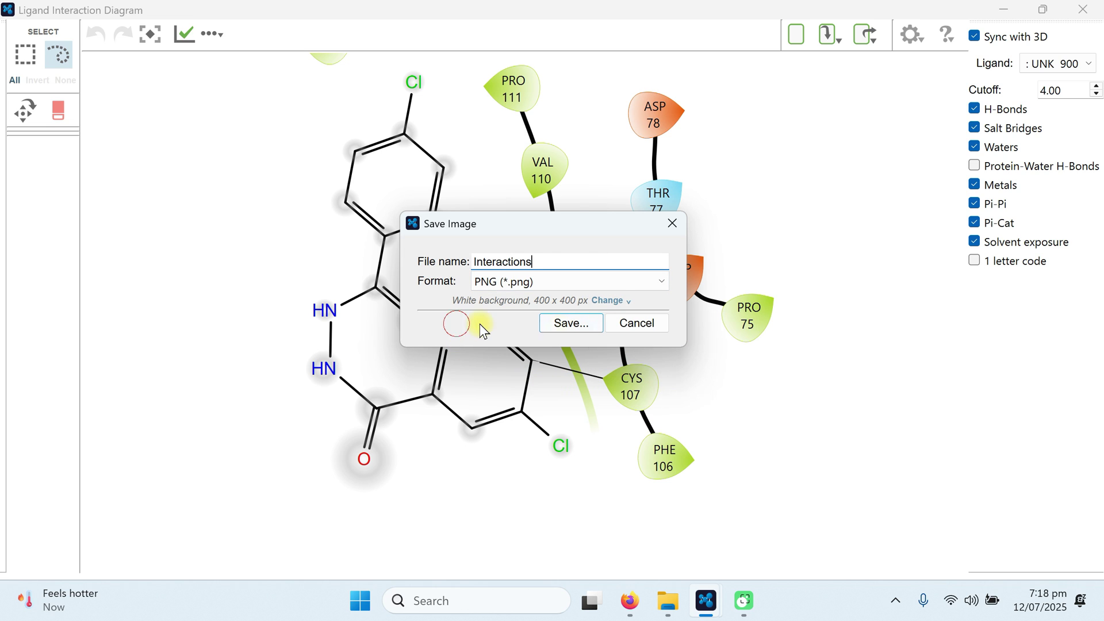
left_click(628, 302)
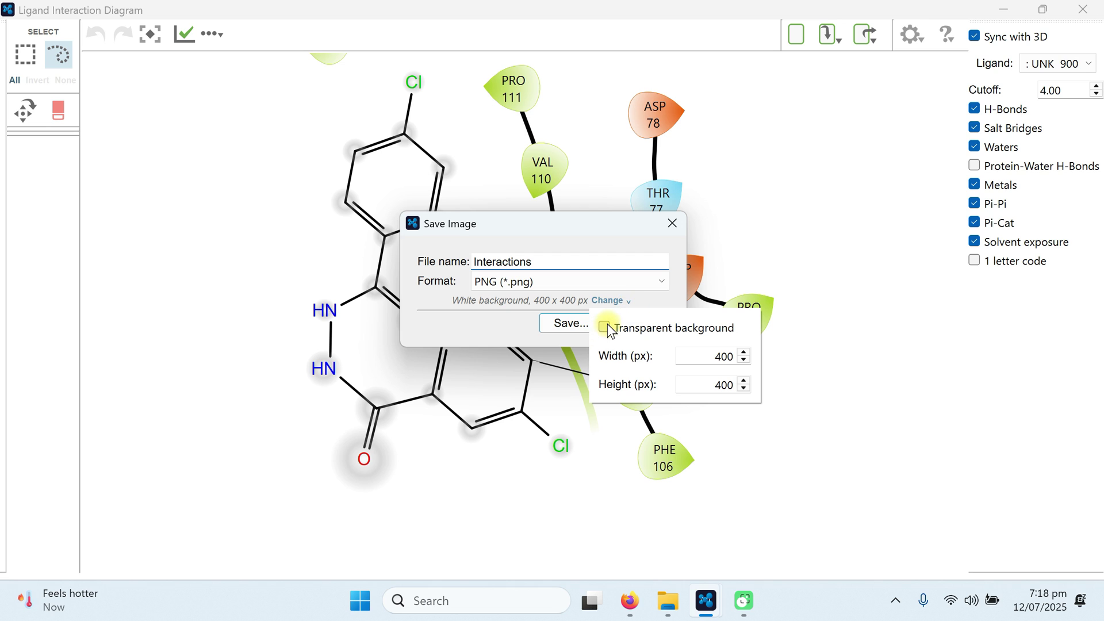
left_click(423, 327)
left_click(584, 323)
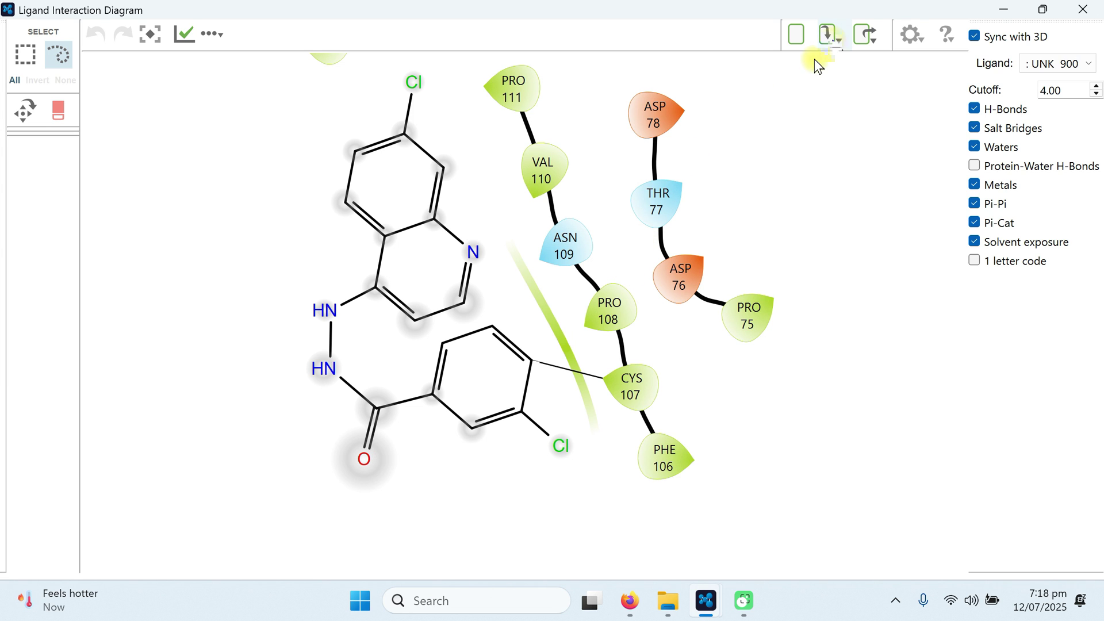
left_click(832, 39)
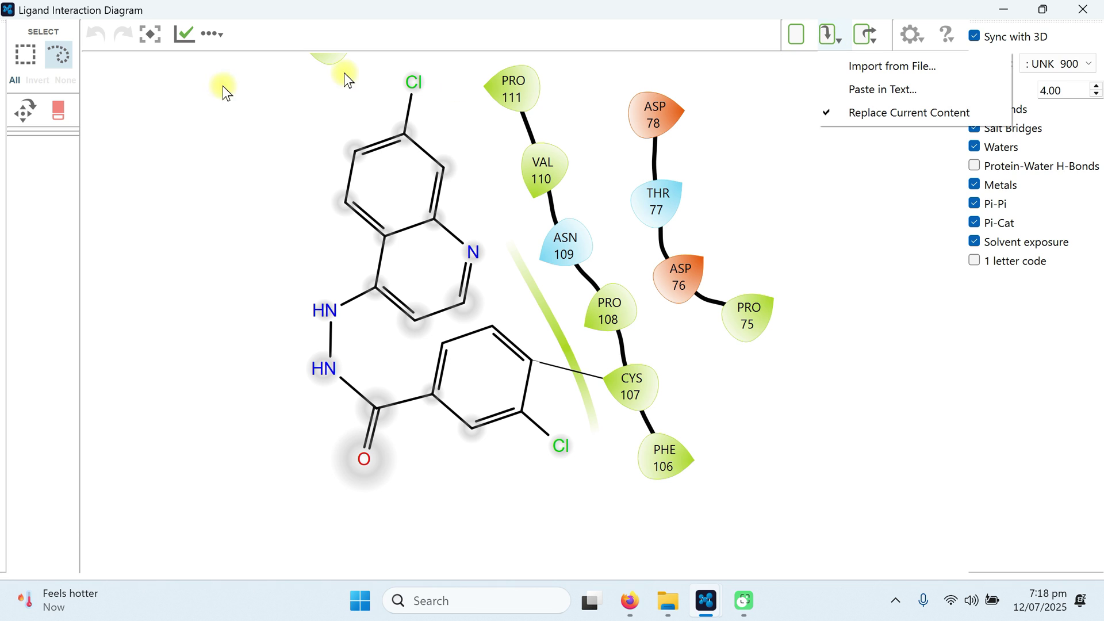
left_click(208, 43)
left_click(209, 38)
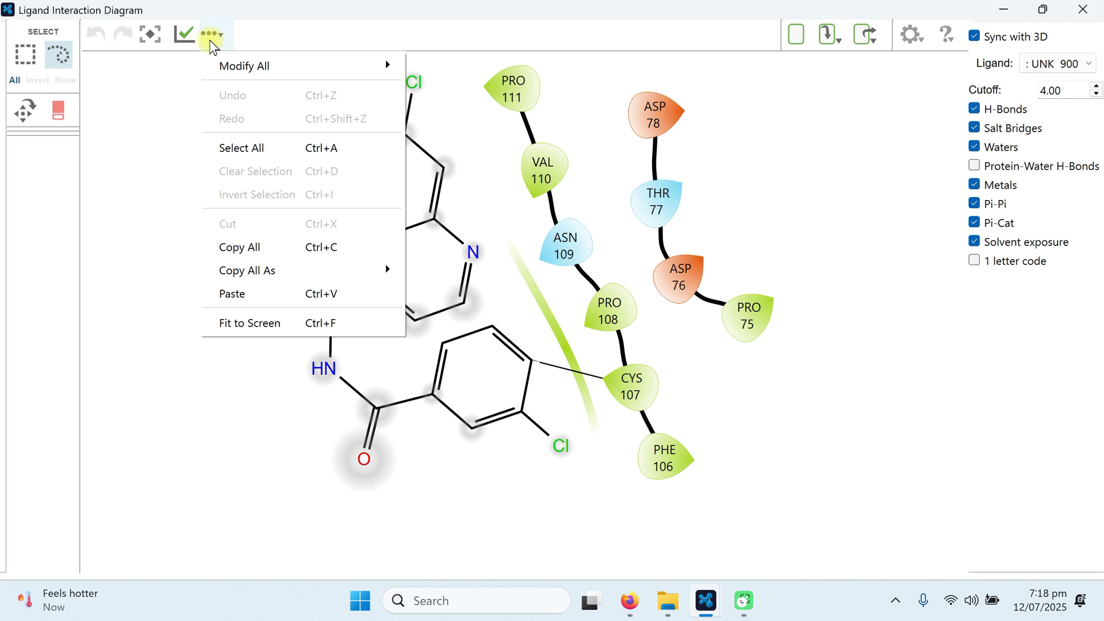
left_click(138, 171)
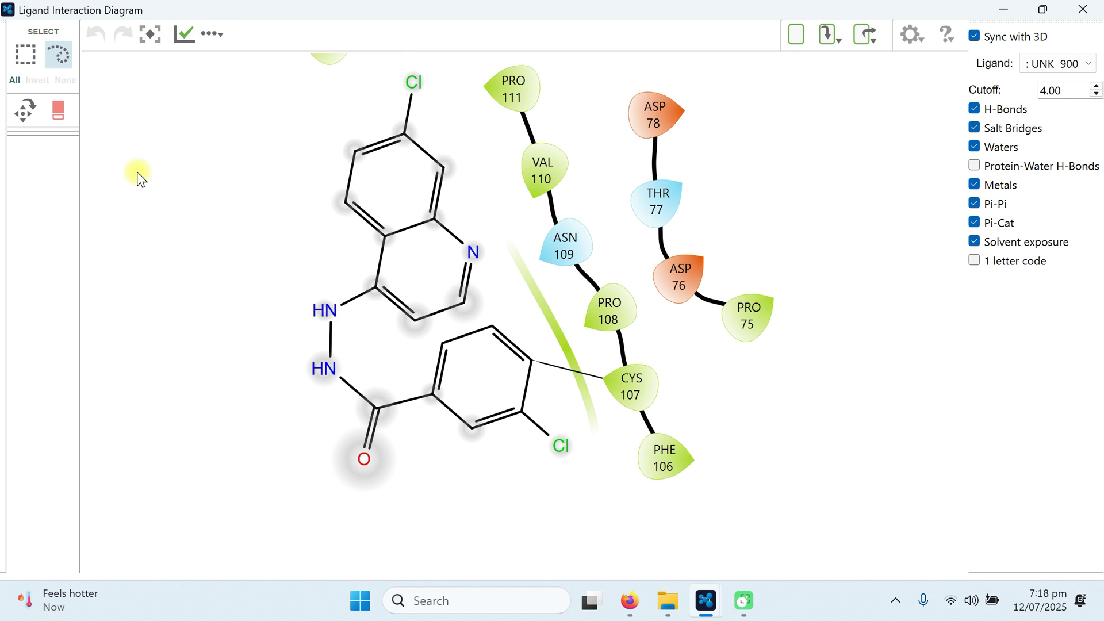
key("ctrl+z")
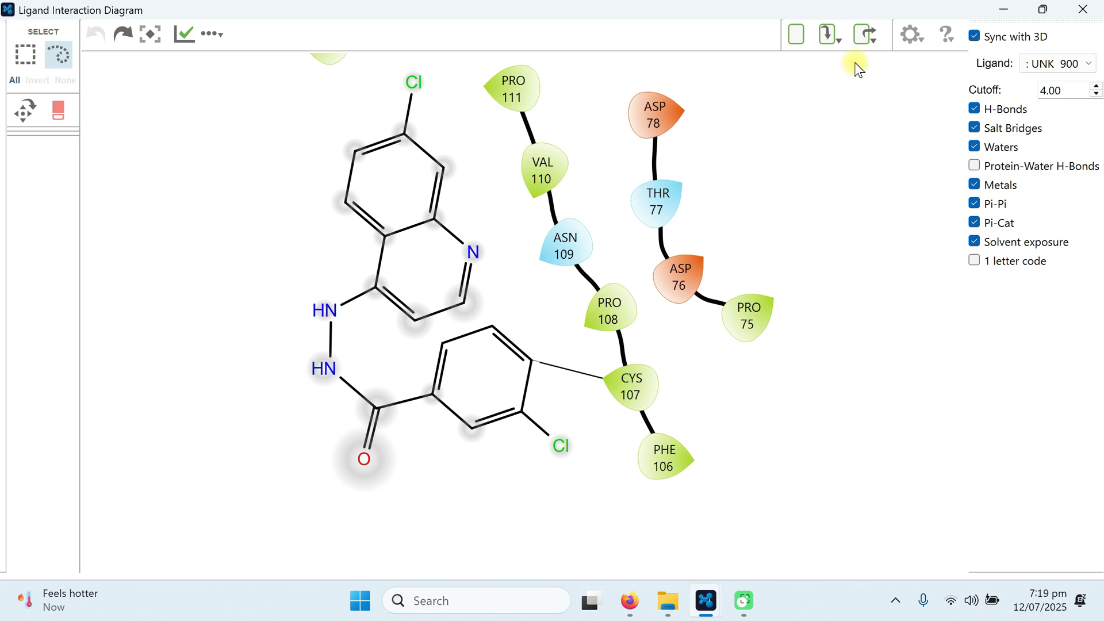
- Show the legend in the Ligand Interaction Diagram and close the diagram window
left_click(912, 38)
left_click(911, 64)
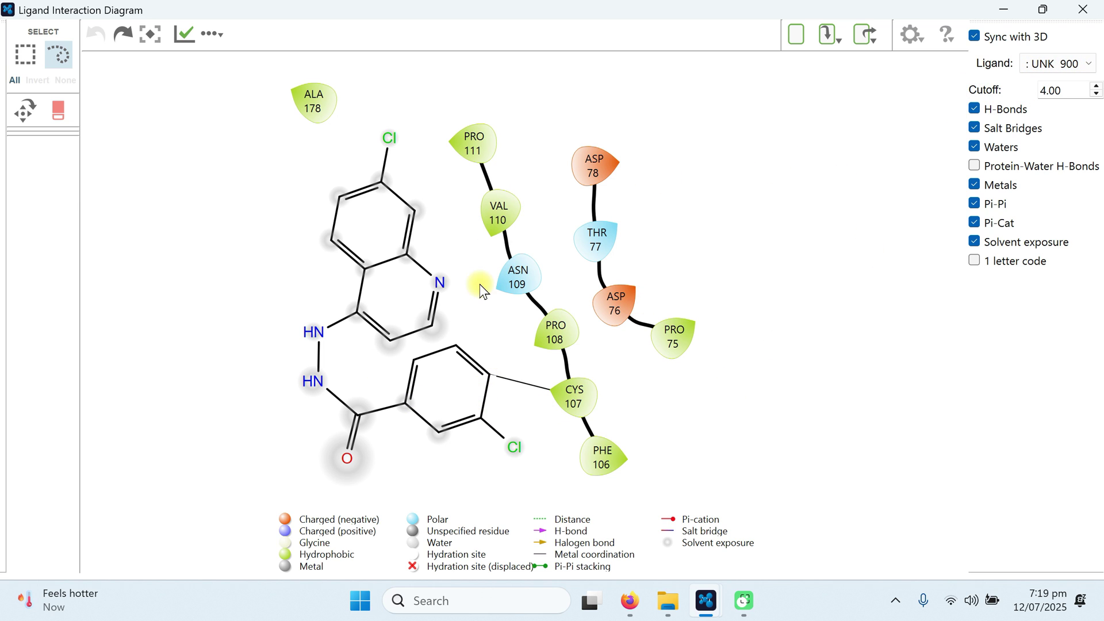
left_click(1083, 11)
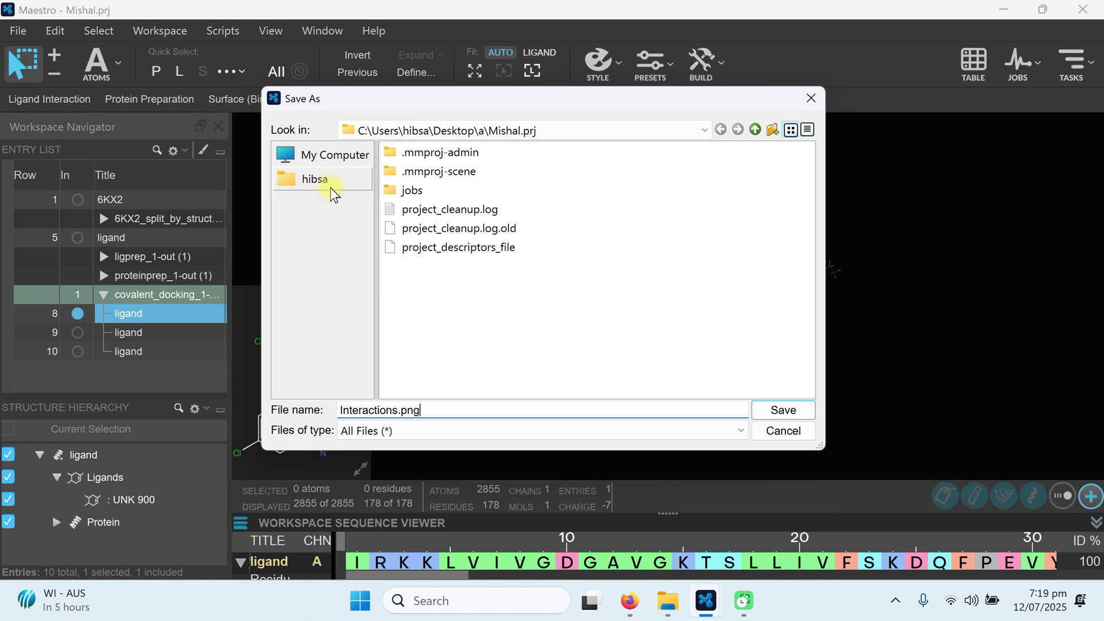
- Save the image as Interactions.png in the Demo folder on the Desktop
left_click(310, 179)
left_click(313, 156)
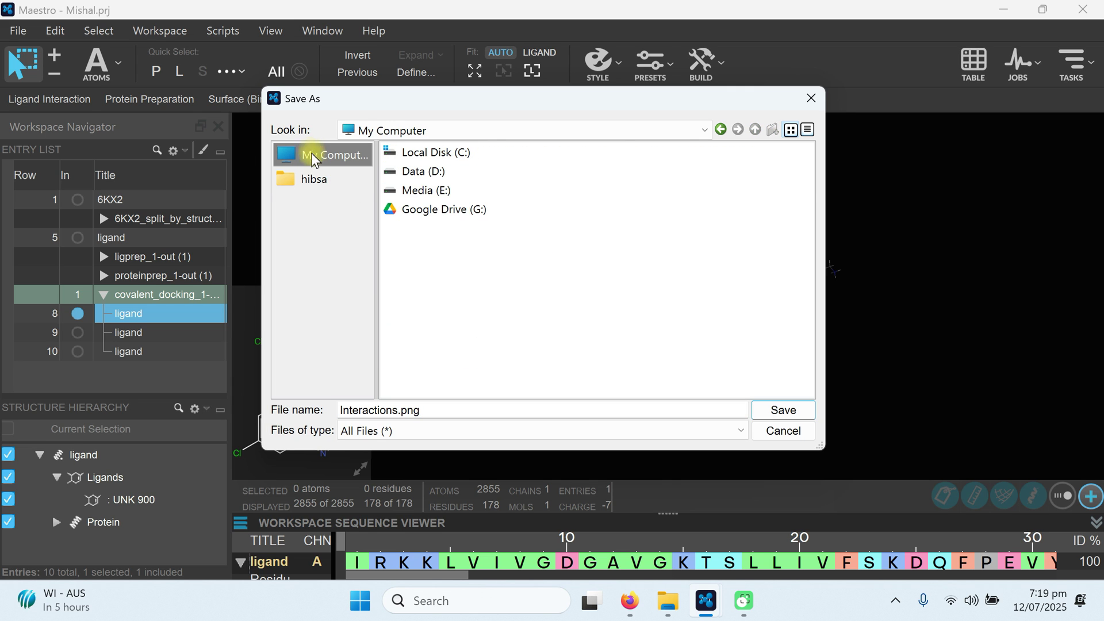
left_click(314, 178)
left_click(436, 247)
double_click(435, 247)
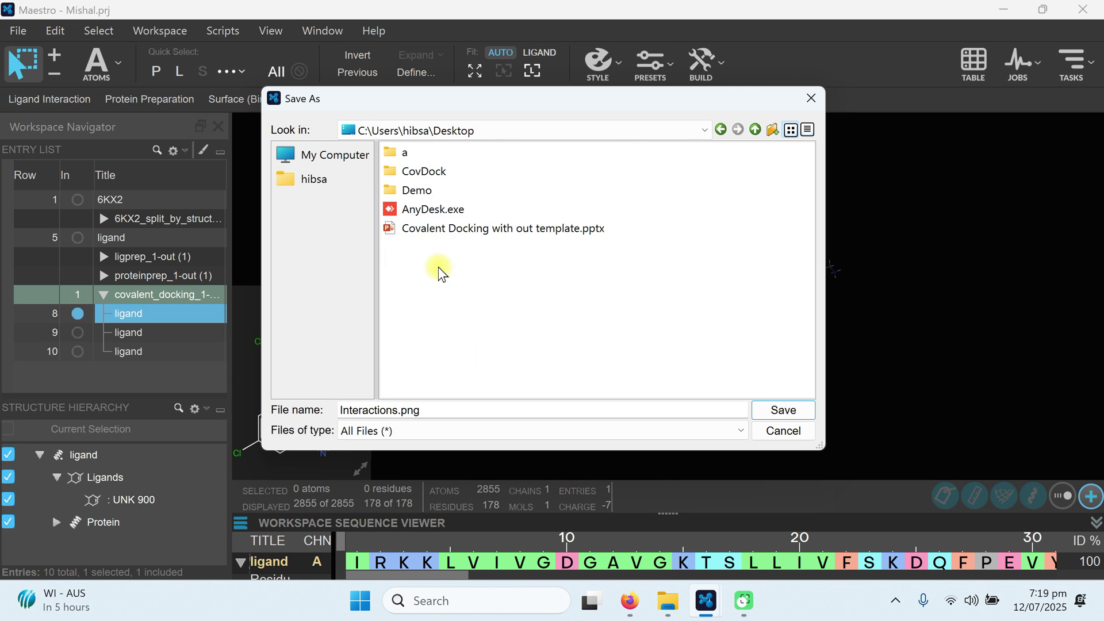
double_click(416, 191)
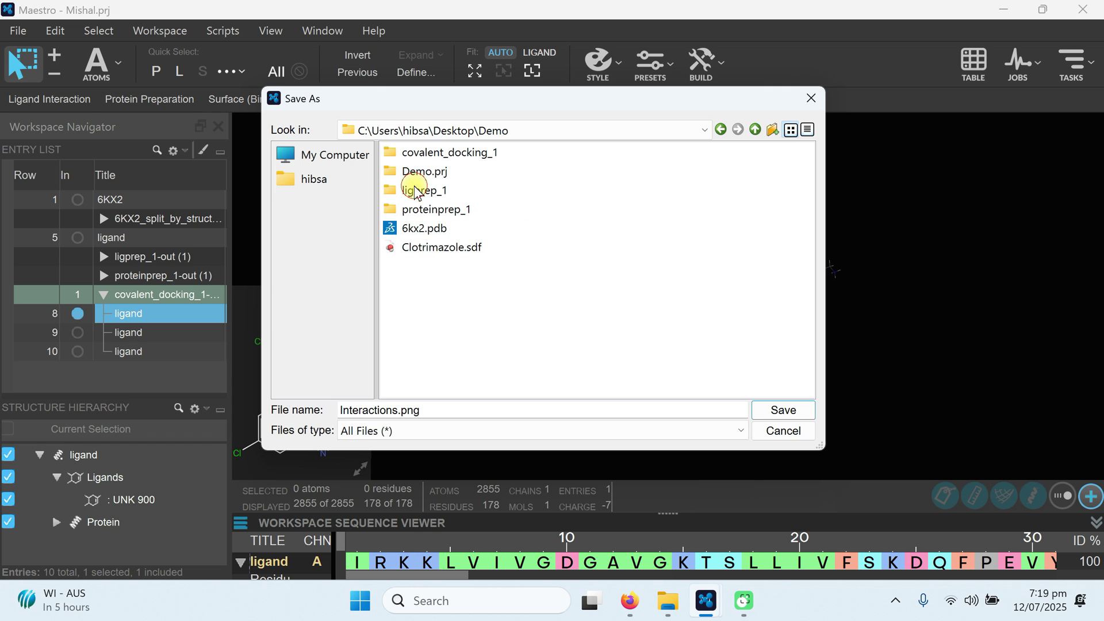
left_click(761, 412)
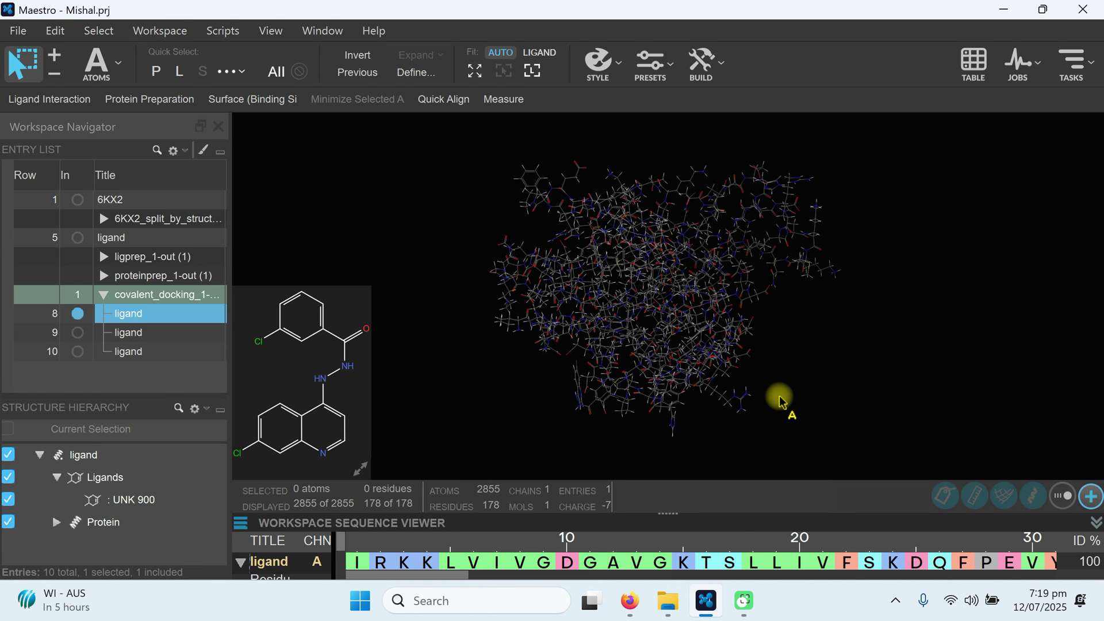
- Turn off the 2D Overlay for the workspace
left_click(1095, 497)
left_click(786, 328)
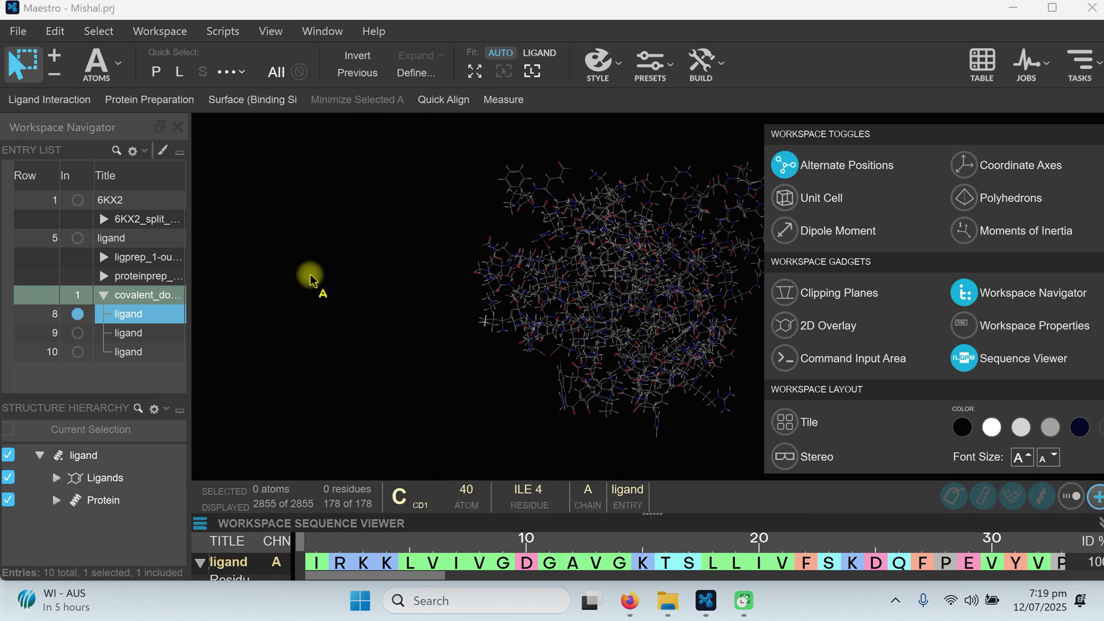
left_click(362, 320)
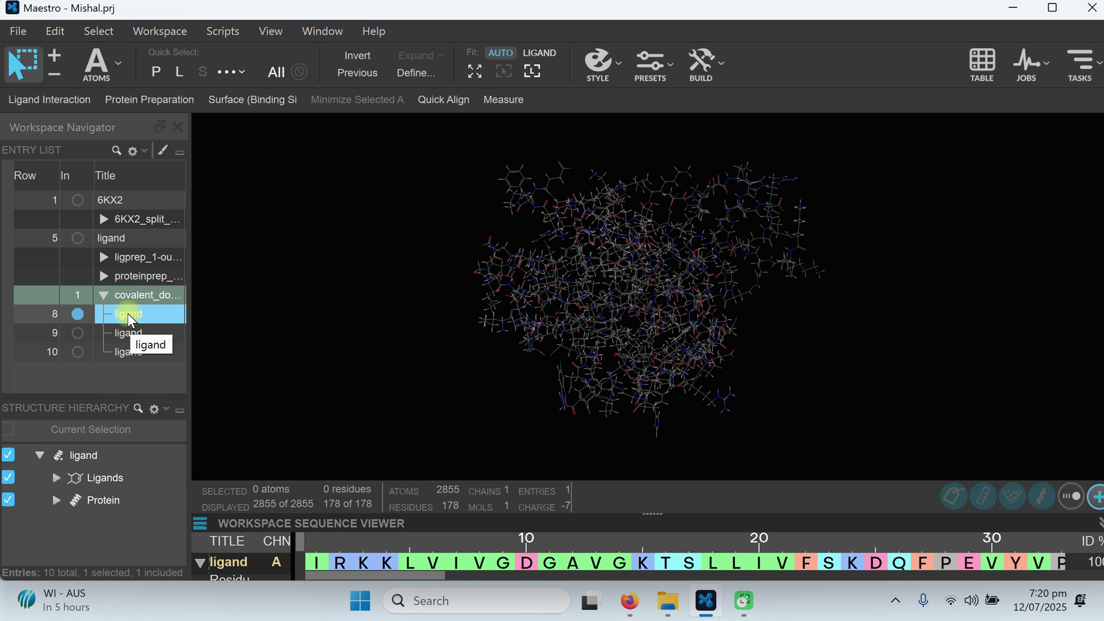
- Select ligand UNK 900 of the first docked pose and display it as ball-and-stick in solid green
left_click(57, 478)
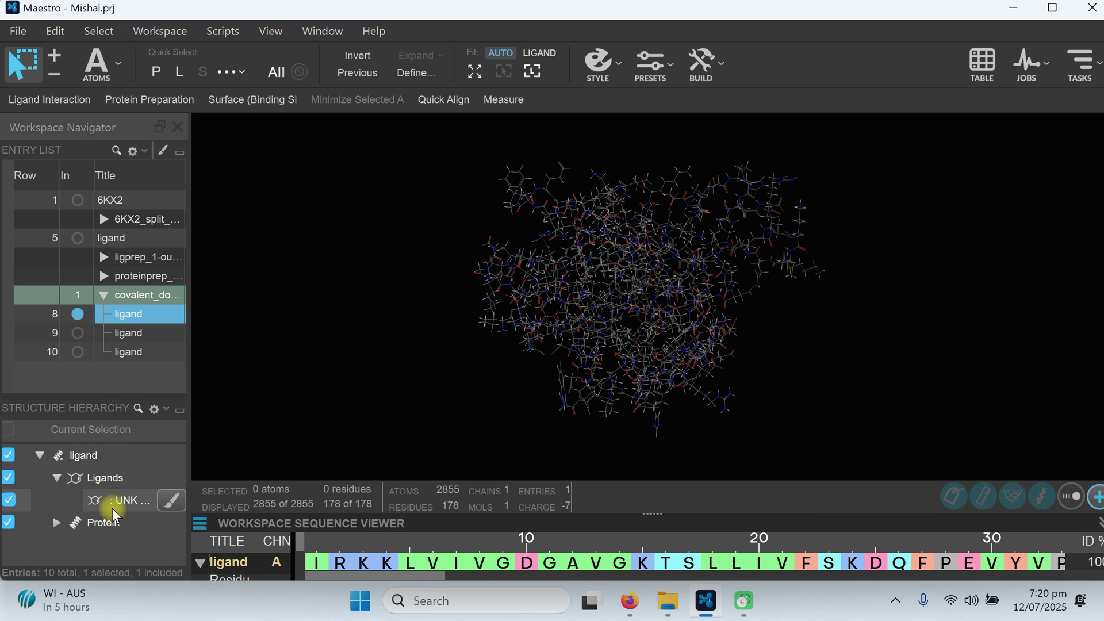
left_click(124, 498)
double_click(124, 498)
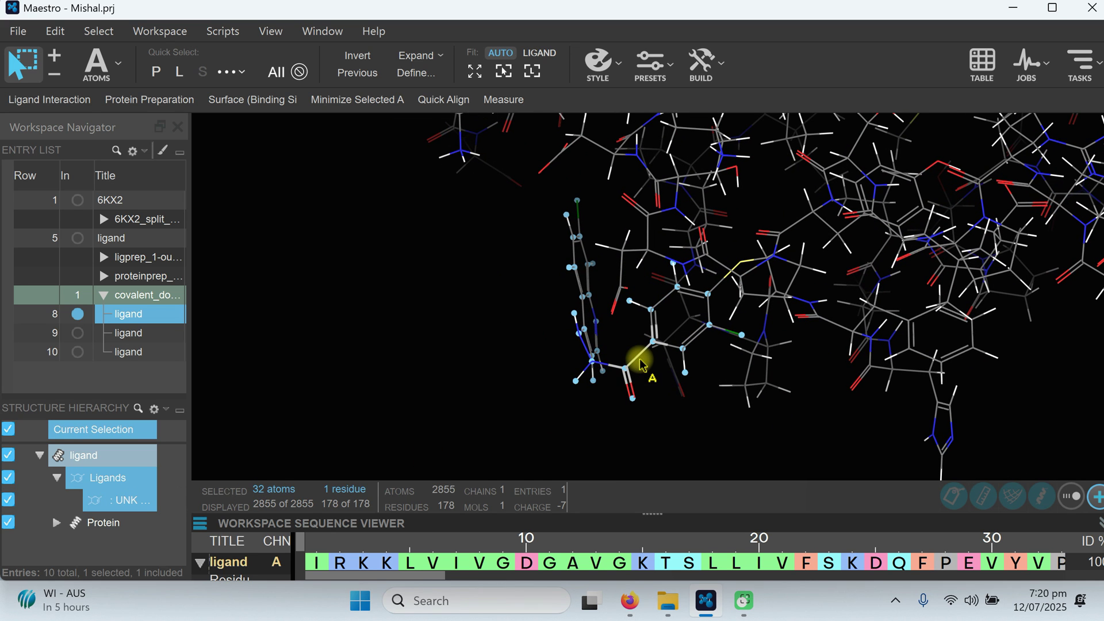
left_click(605, 74)
left_click(719, 149)
left_click(757, 172)
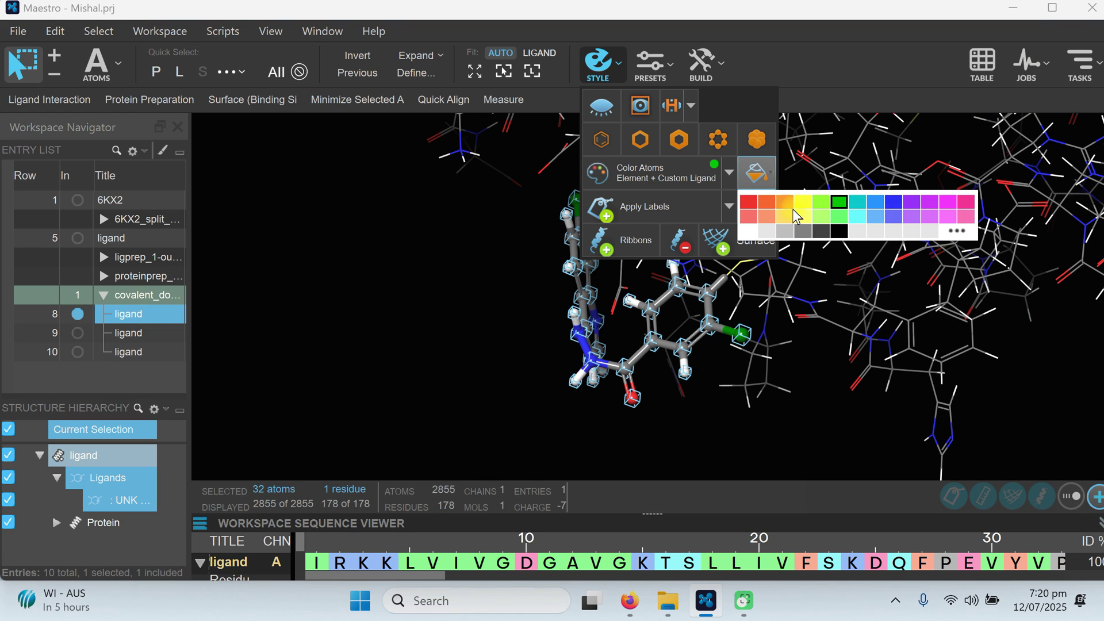
left_click(840, 202)
left_click(493, 338)
left_click(493, 338)
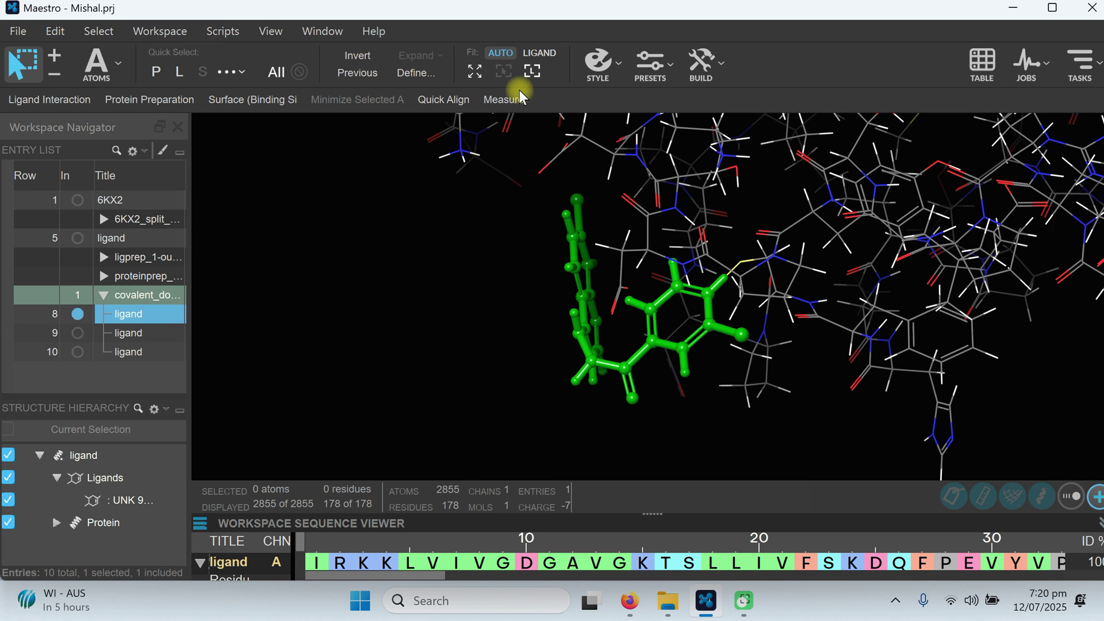
- Examine the bond between the green ligand and the sulfur atom of CYS 107 up close and from different angles
left_click(535, 70)
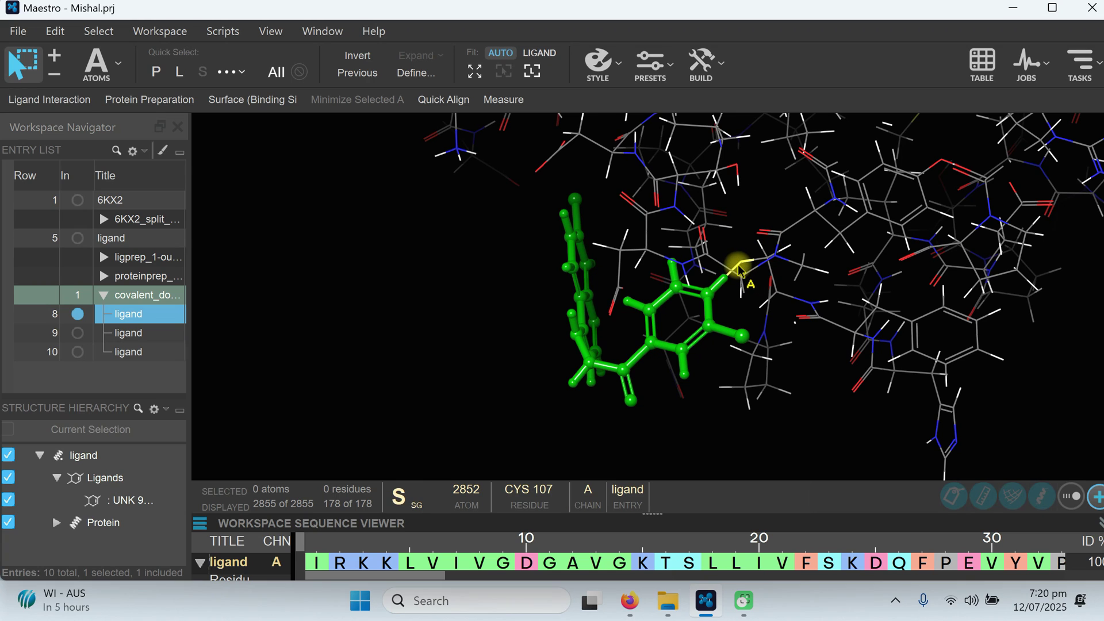
left_click(739, 269)
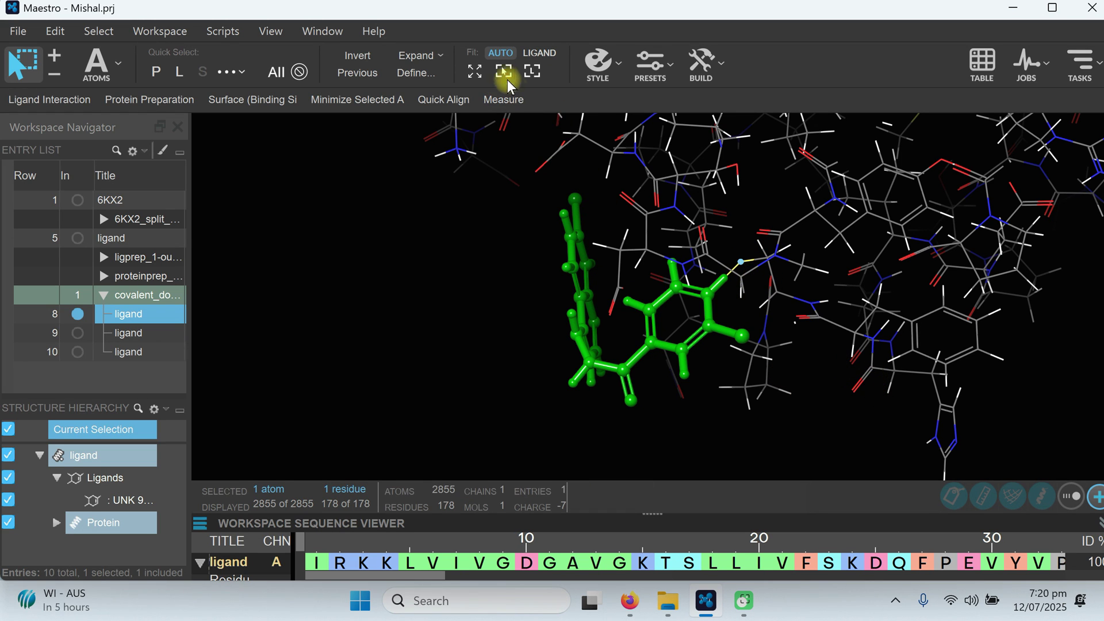
left_click(503, 71)
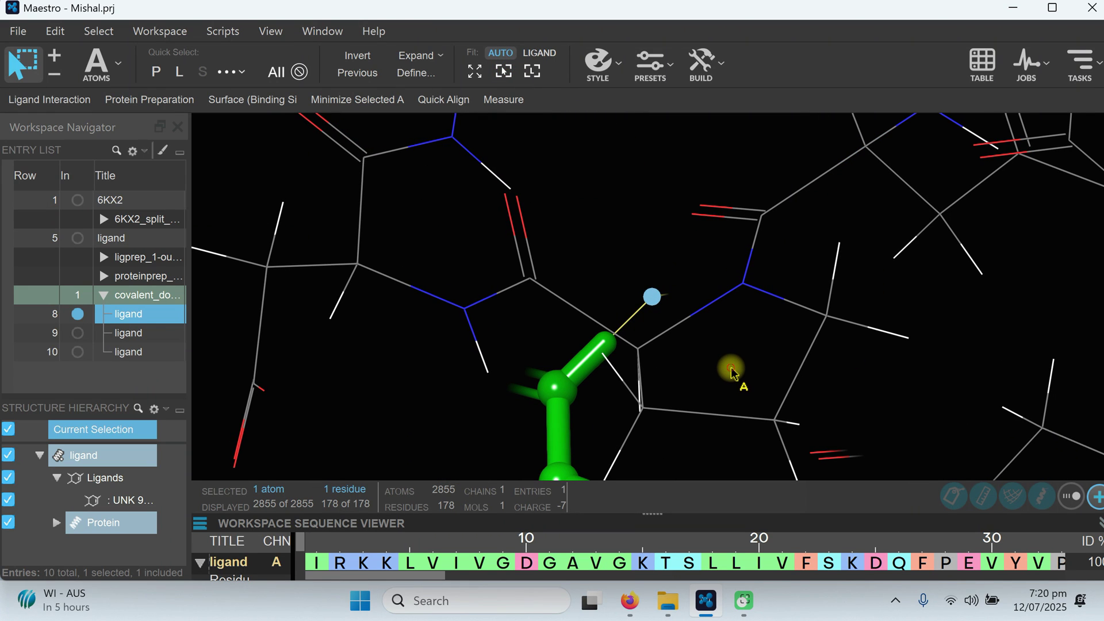
left_click(736, 323)
middle_click_drag(866, 370, 833, 355)
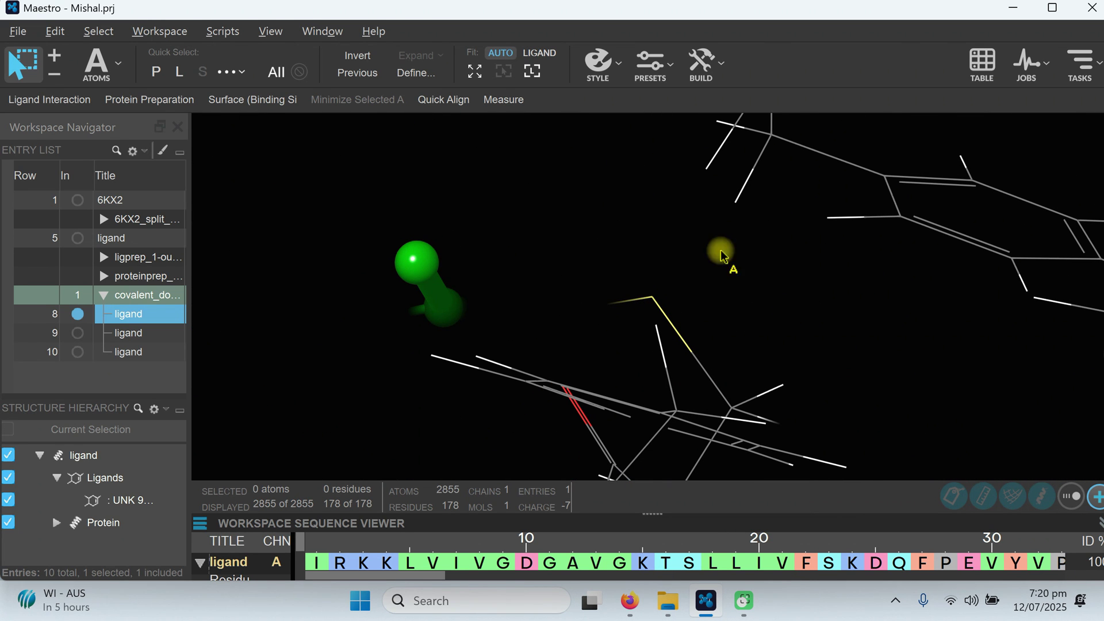
left_click(531, 72)
middle_click_drag(636, 280, 500, 345)
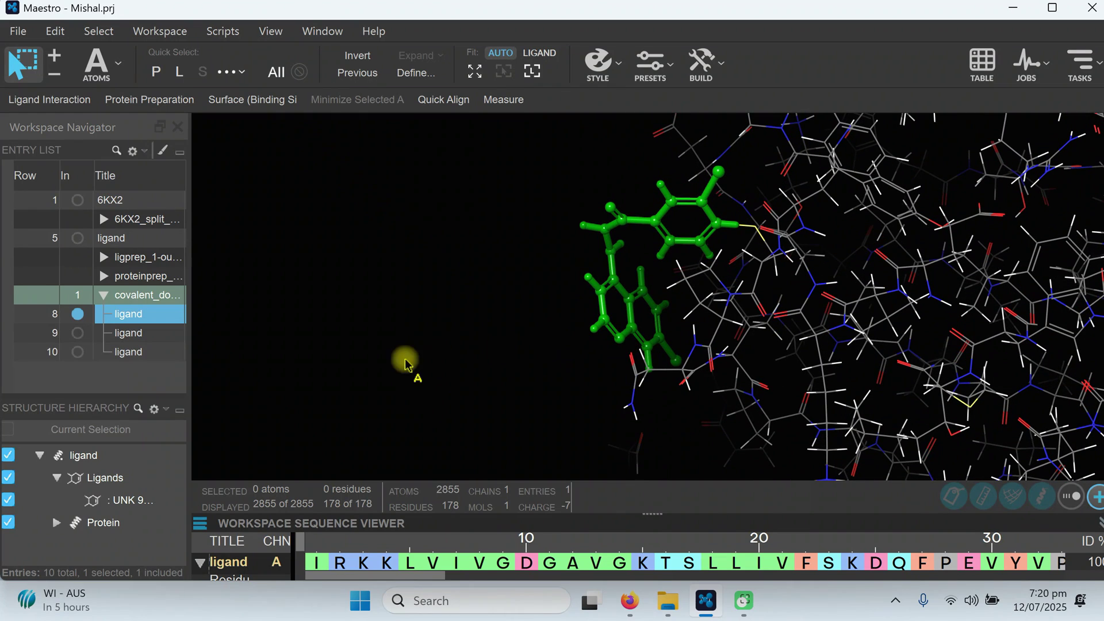
- Include only the third docked pose (row 10) in the workspace and select its ligand in the structure hierarchy
left_click(78, 333)
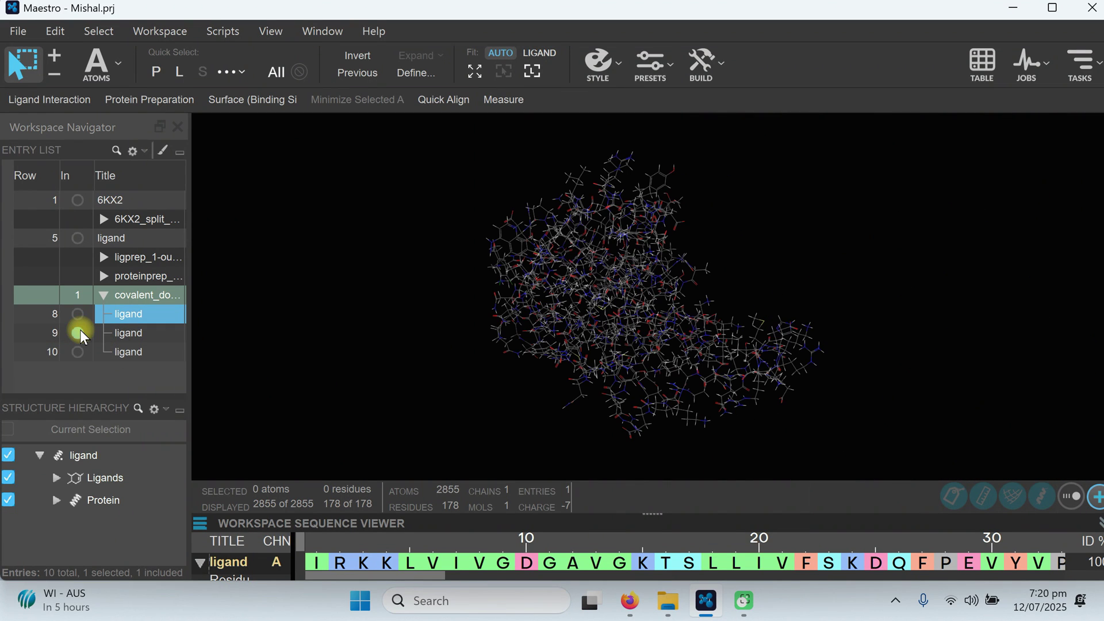
left_click(78, 352)
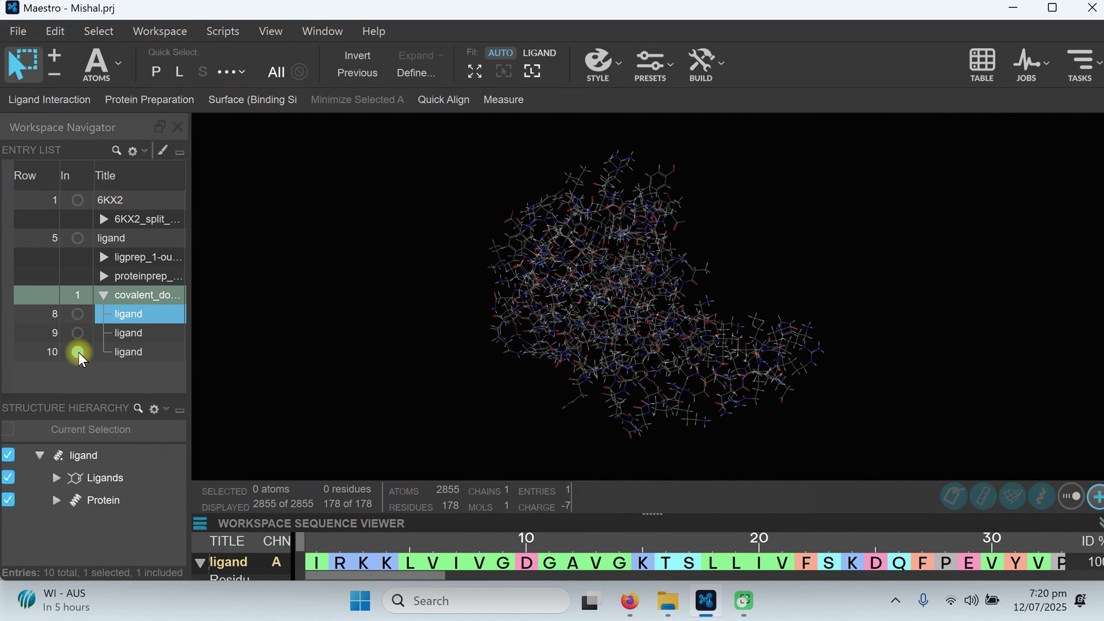
left_click(103, 478)
left_click(116, 478)
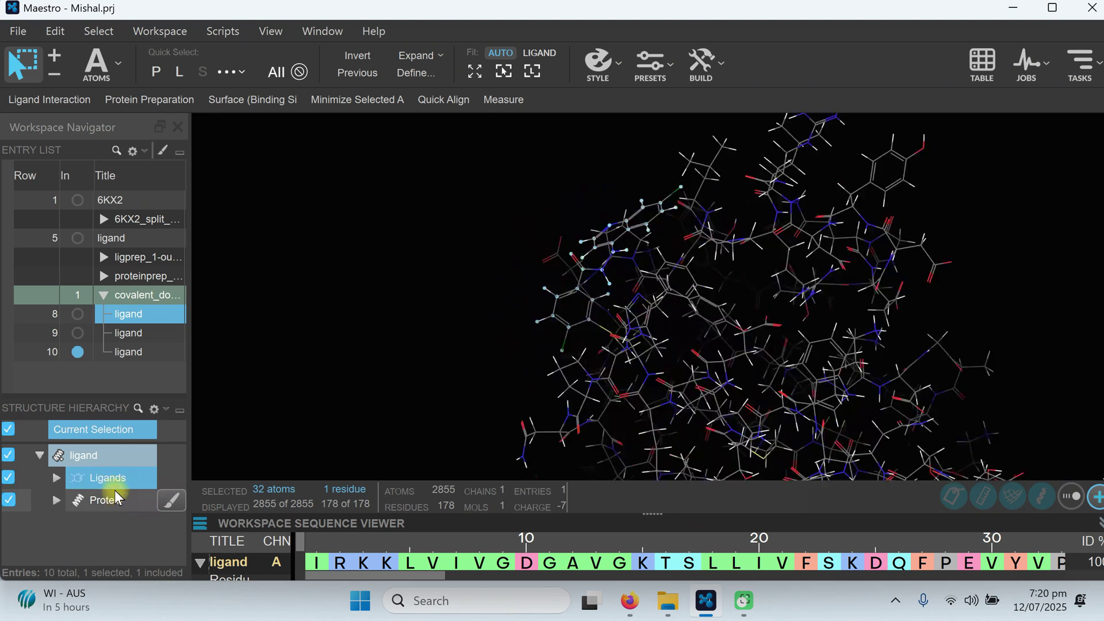
left_click(57, 479)
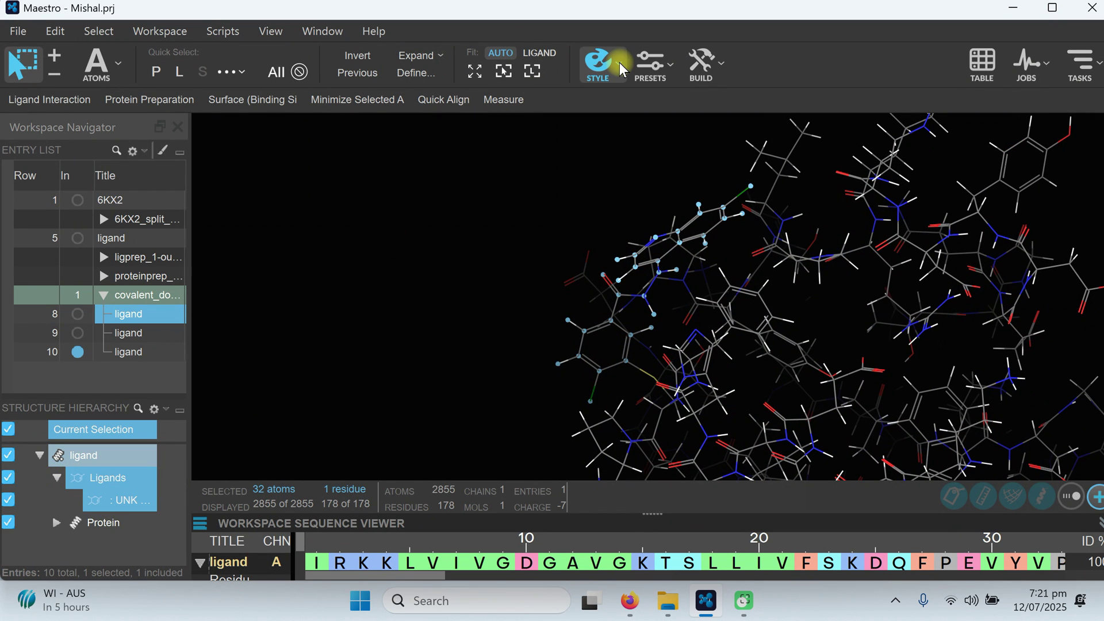
- Render the third pose's selected ligand as ball-and-stick in solid green and clear the selection
left_click(598, 62)
left_click(717, 139)
left_click(760, 174)
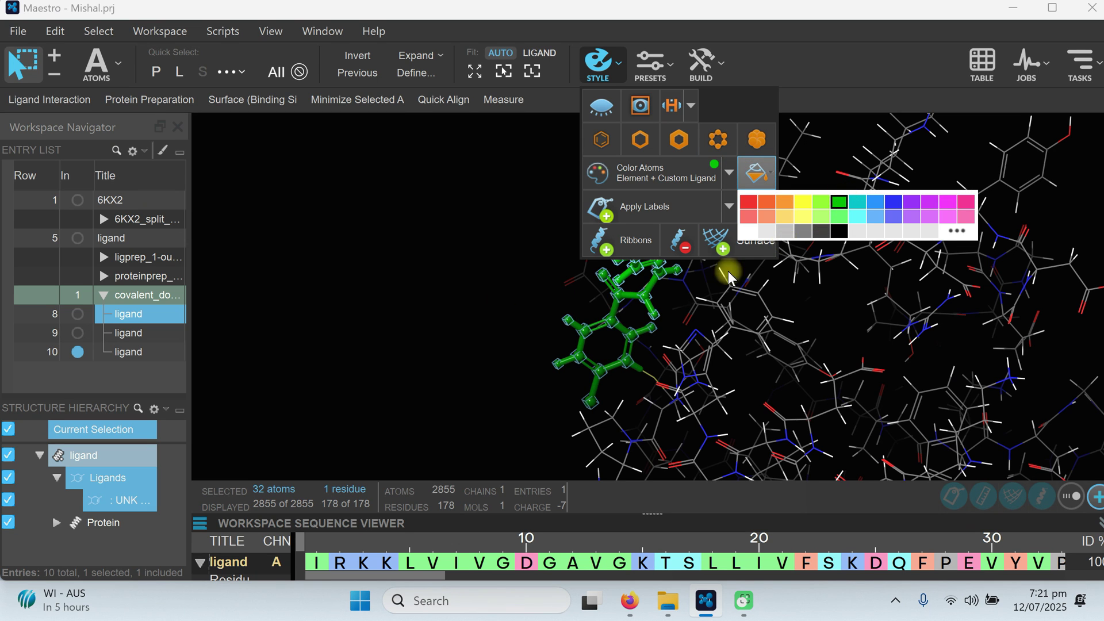
left_click(380, 296)
left_click(432, 295)
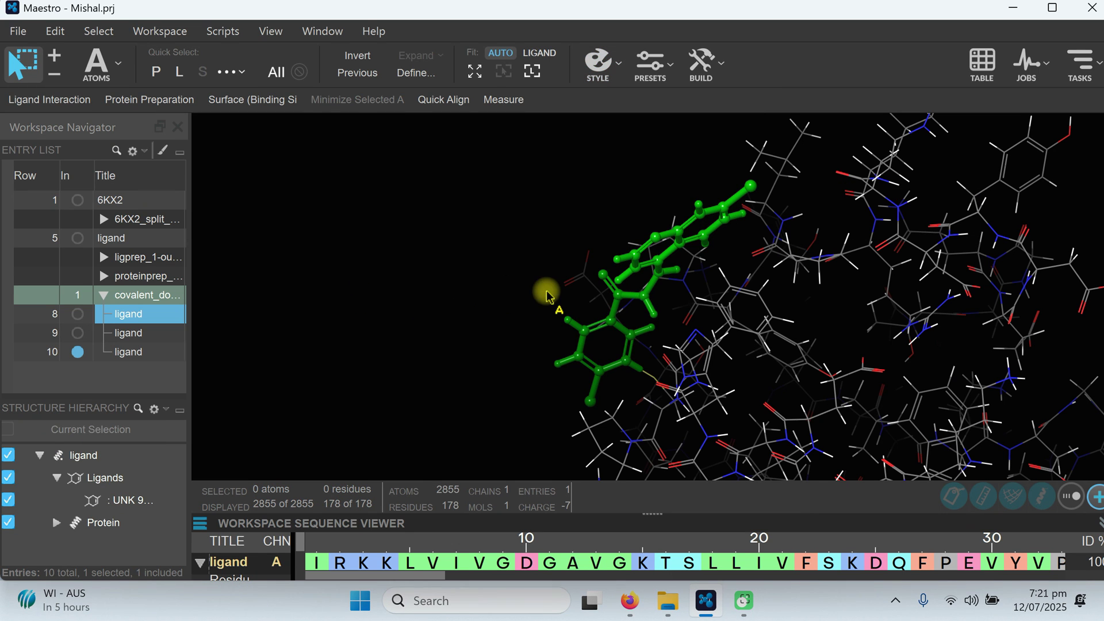
- Save a close-up workspace image of the ligand's bond to the protein as 2.png in the Demo folder at 800 DPI
left_click(533, 71)
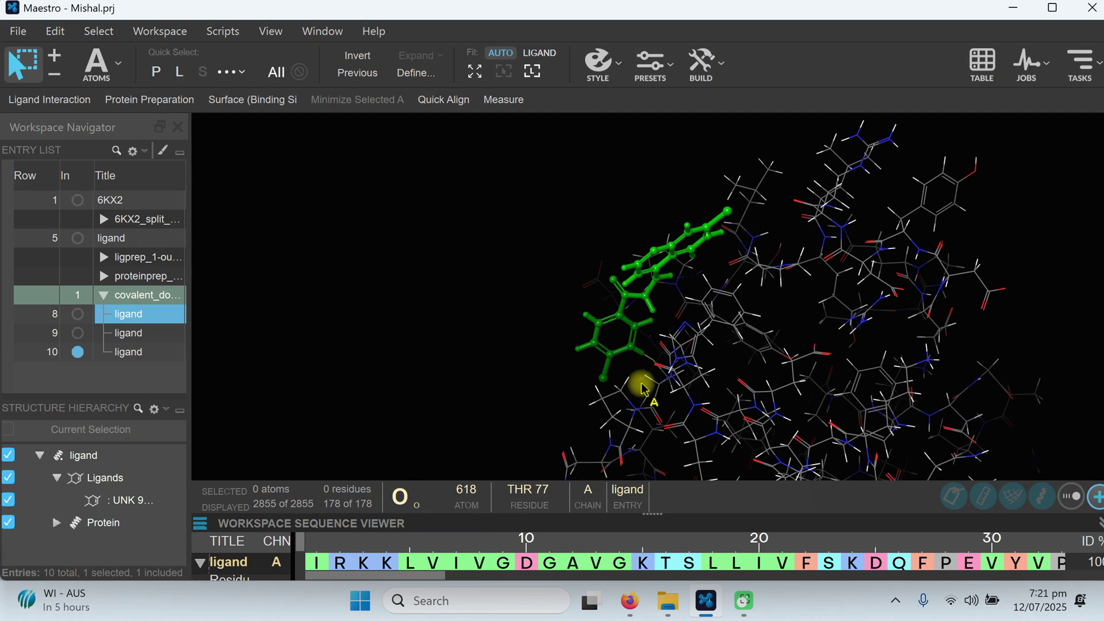
left_click(619, 381)
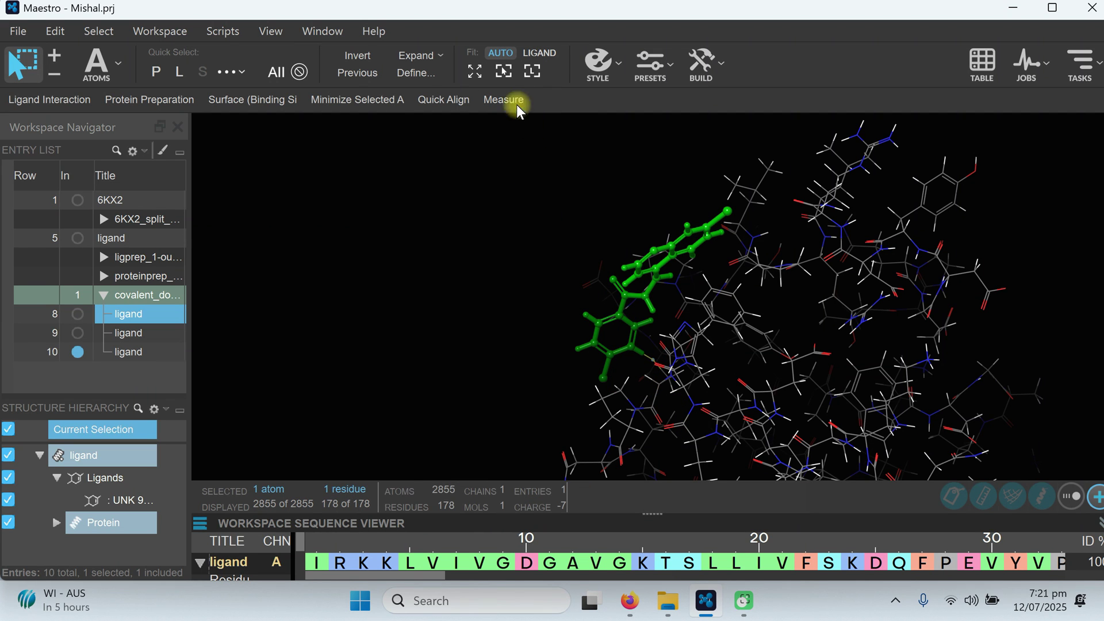
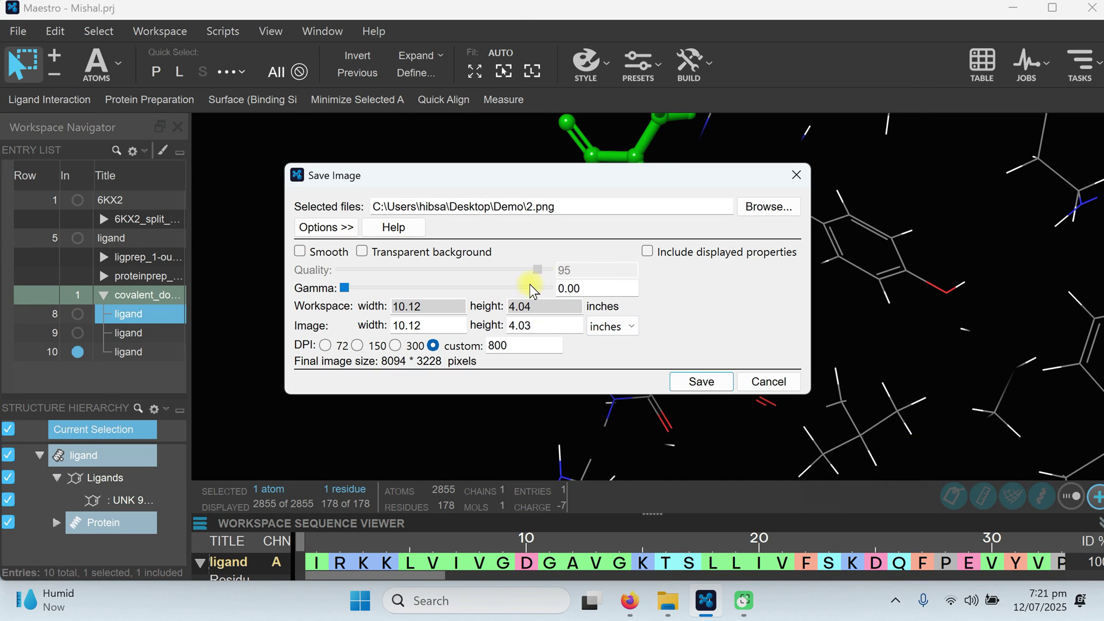
left_click(699, 384)
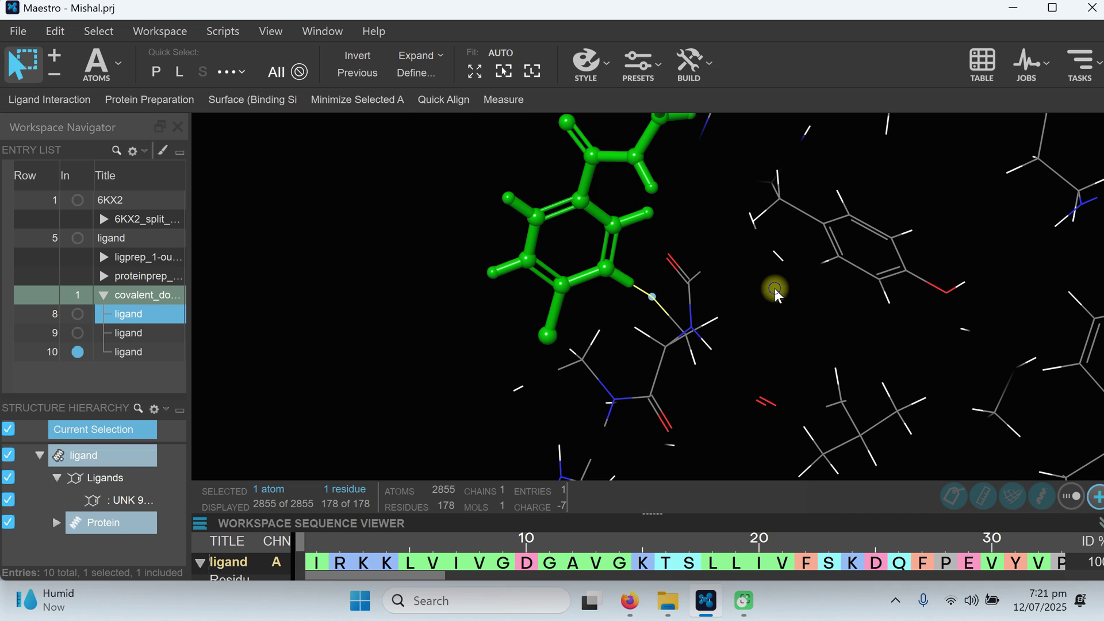
right_click(675, 299)
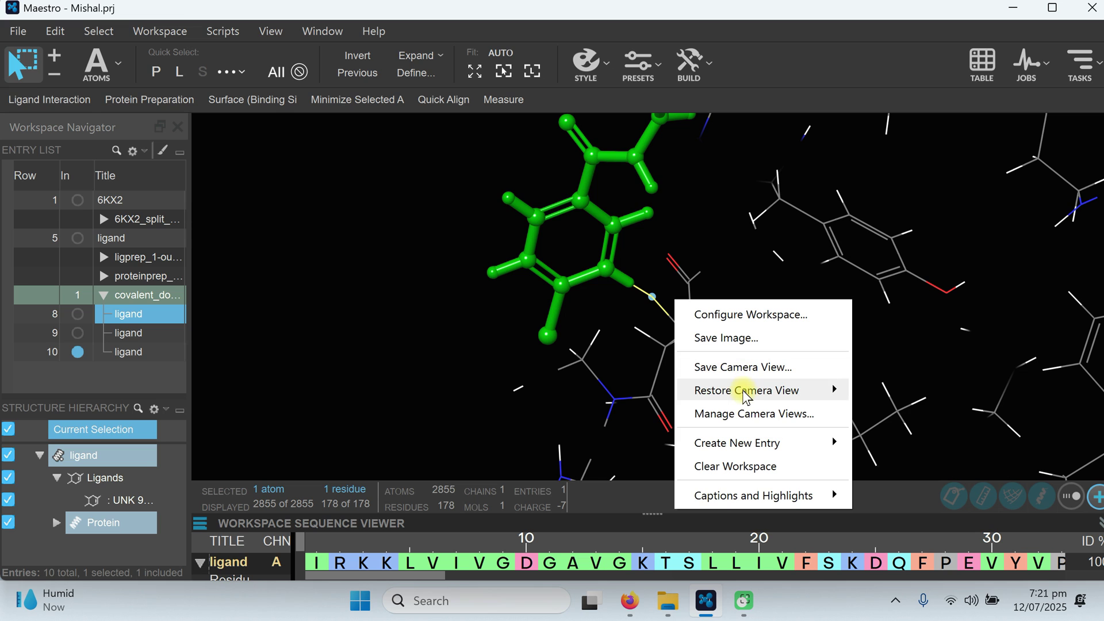
mouse_move(745, 391)
left_click(400, 356)
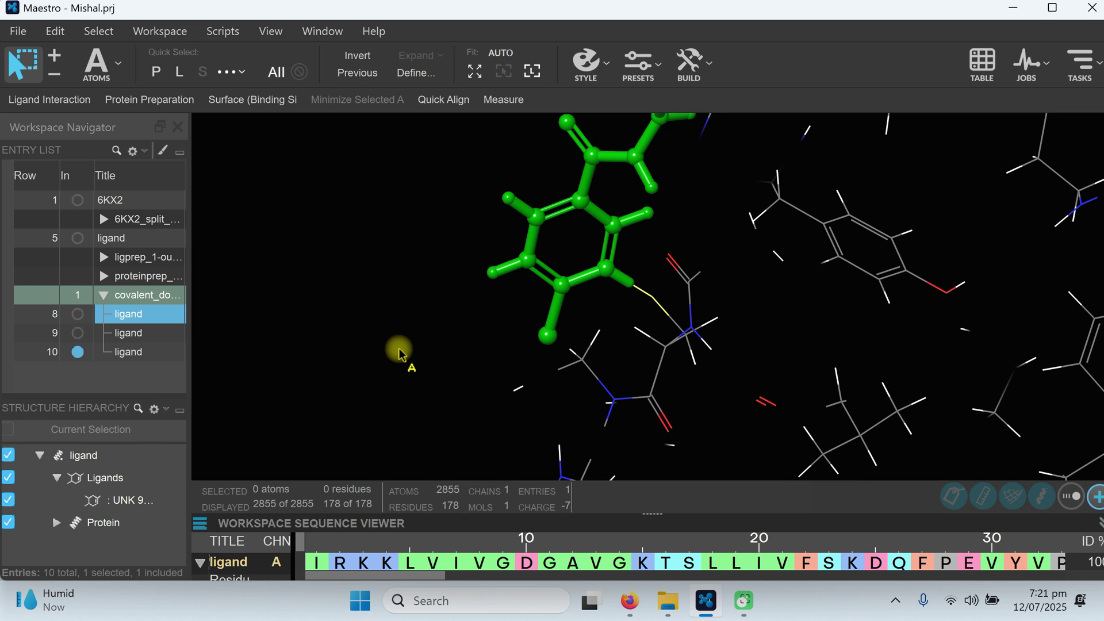
- Select the sulfur and carbon atoms of the CYS 107 side-chain bond next to the ligand and apply labels to them
left_click(654, 304)
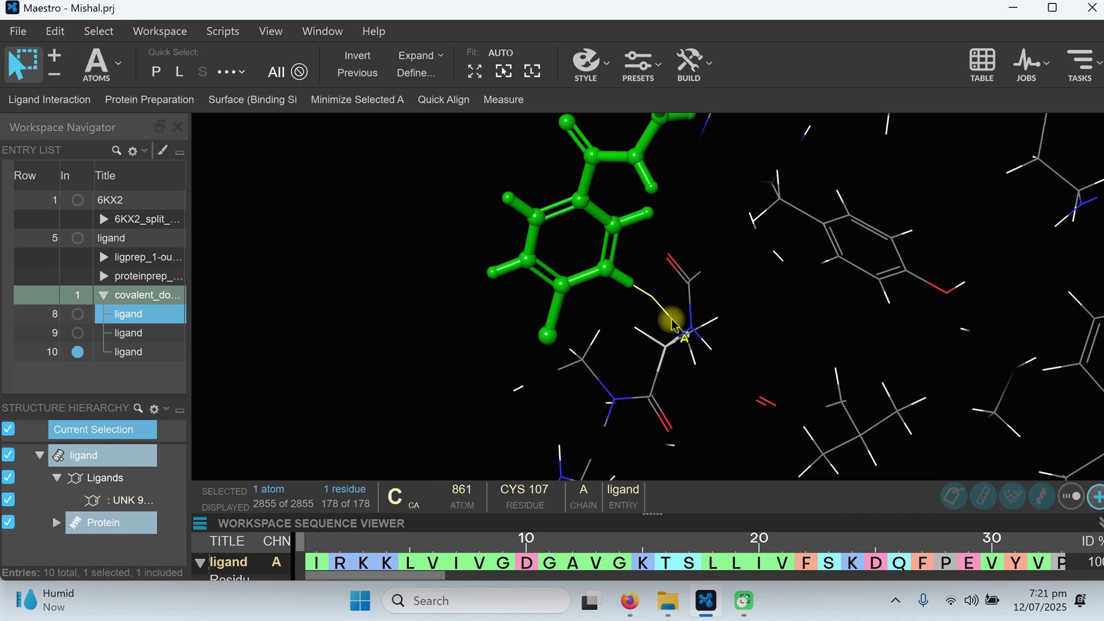
left_click(671, 323, "shift")
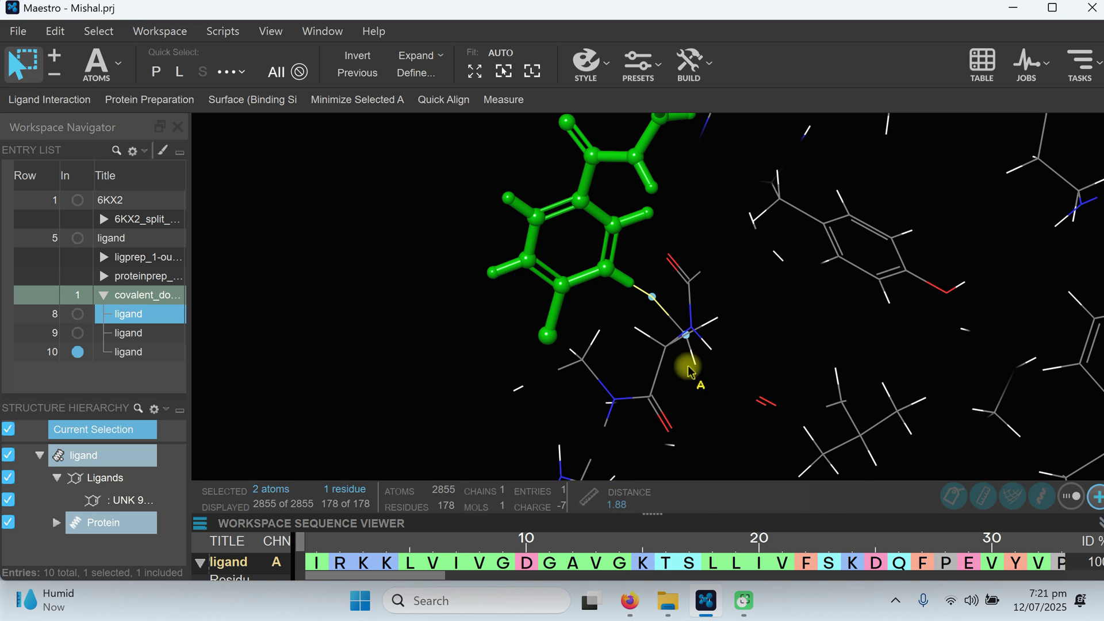
right_click(667, 315)
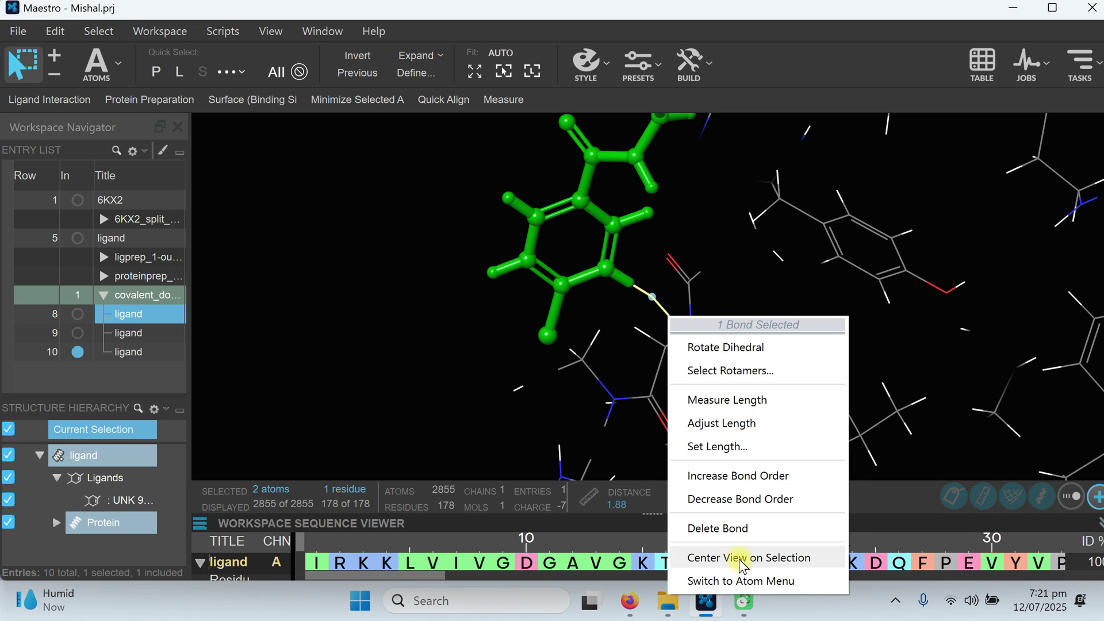
left_click(739, 580)
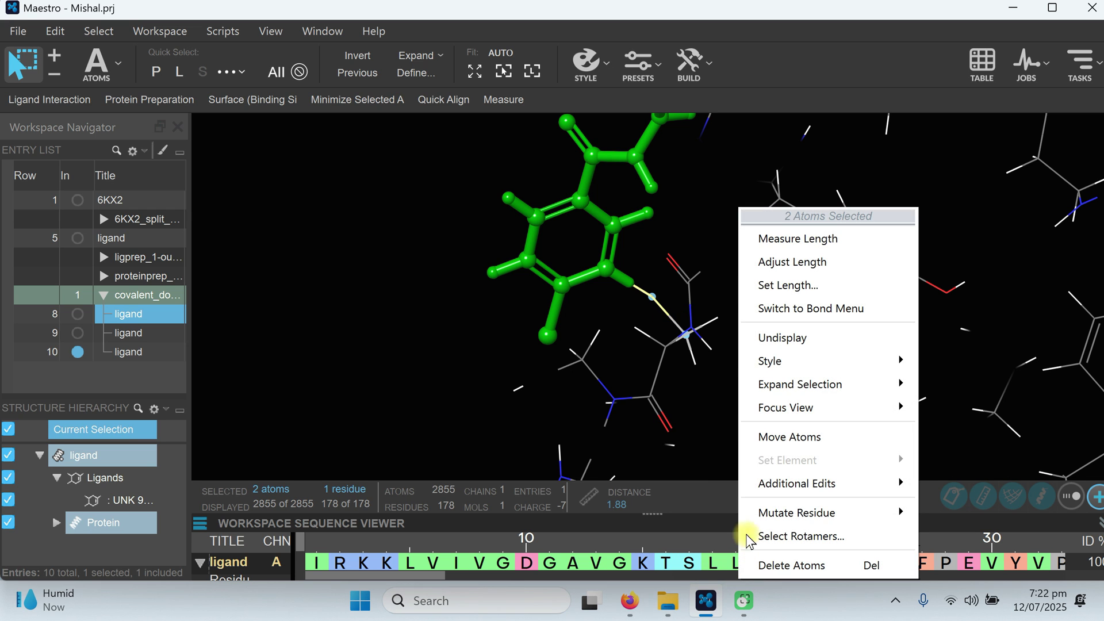
mouse_move(793, 363)
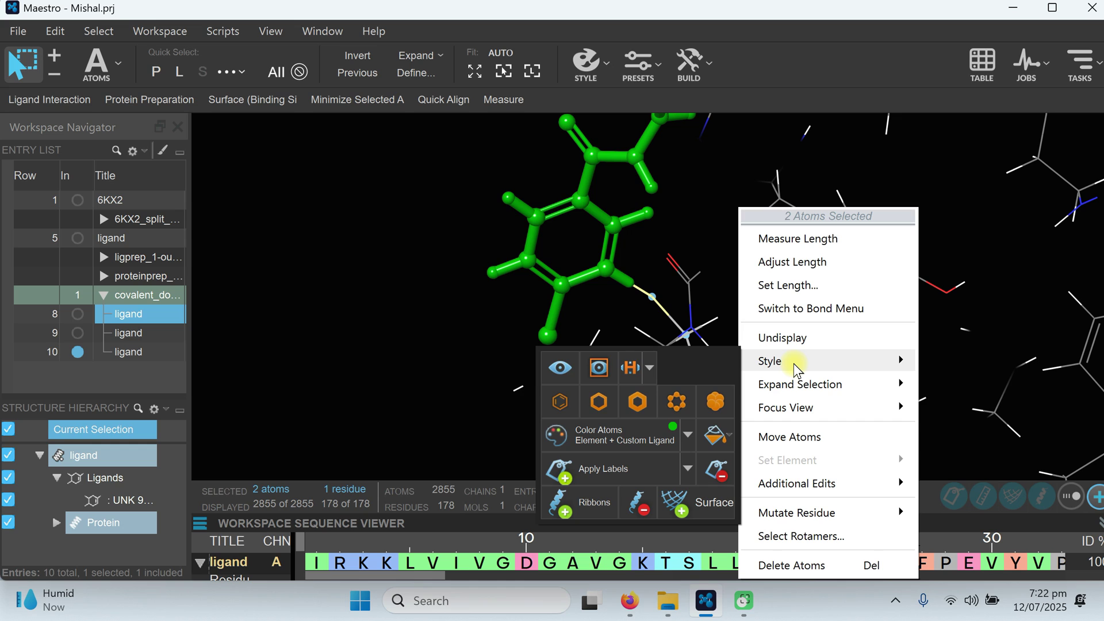
left_click(601, 468)
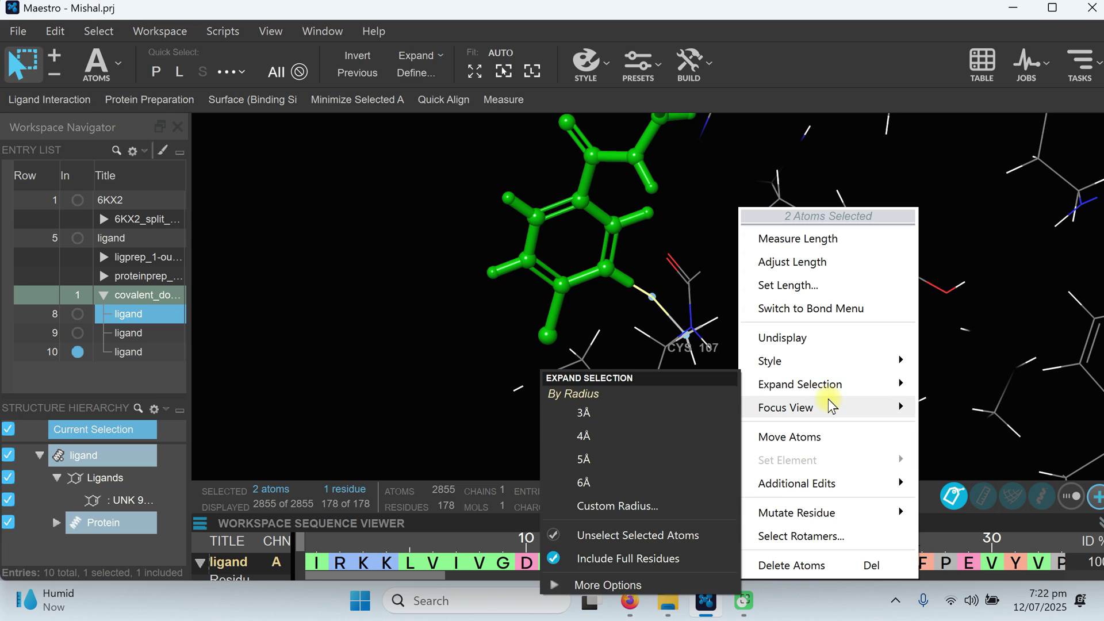
mouse_move(828, 398)
left_click(960, 410)
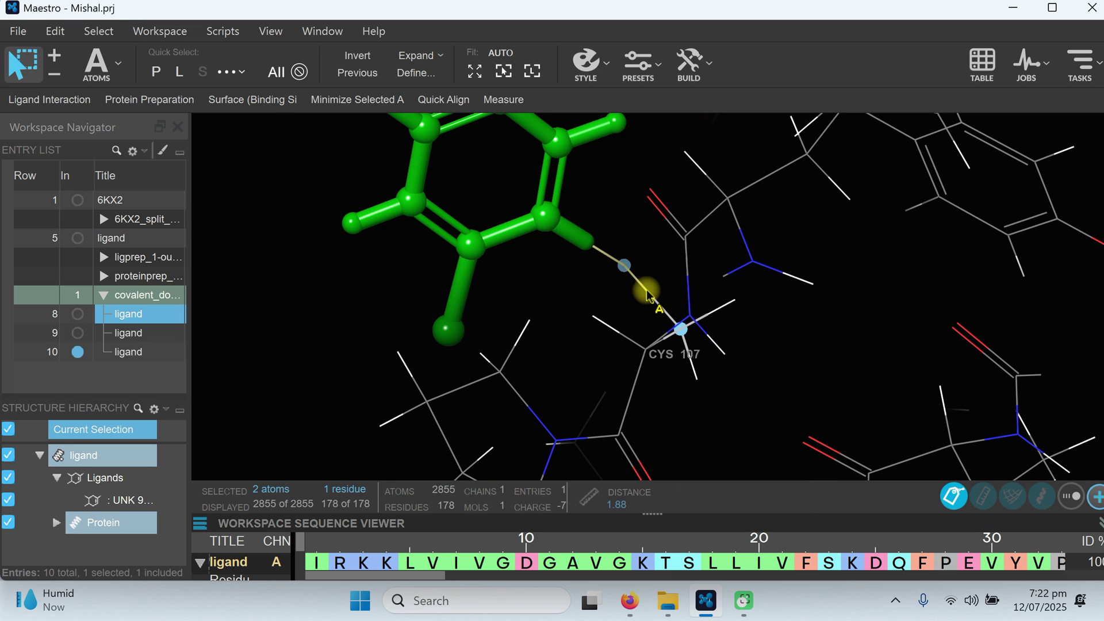
- Look over the 3D Builder tools, clear the atom selection and close the builder
left_click(699, 81)
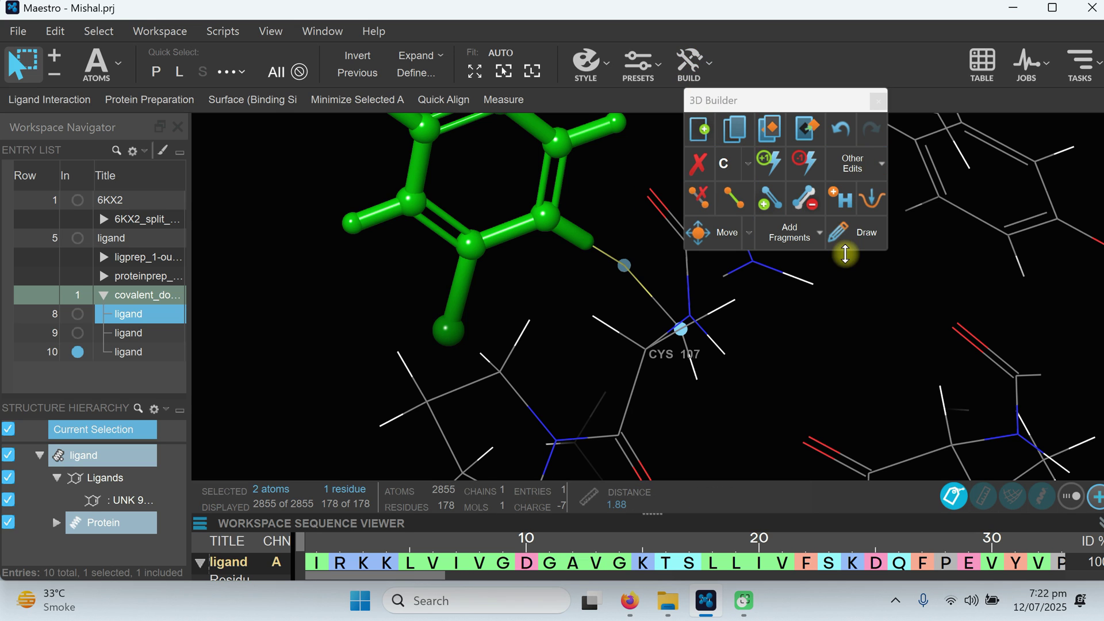
left_click(804, 345)
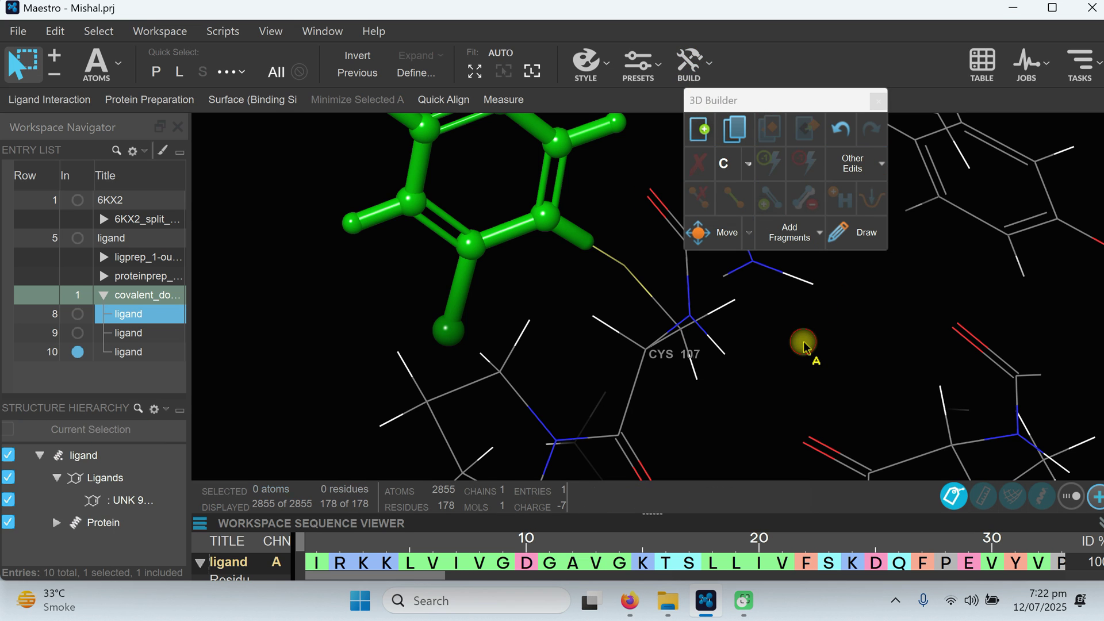
left_click(698, 65)
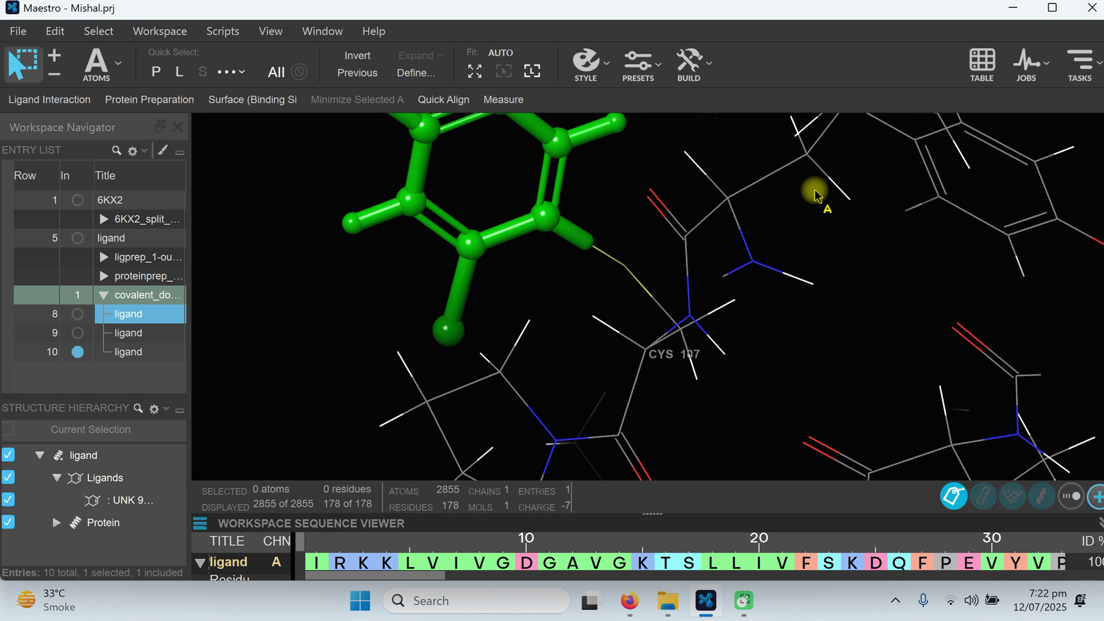
- Compare the cdock affinity and docking scores of the docked poses in the project table and select the row 10 pose
left_click(974, 61)
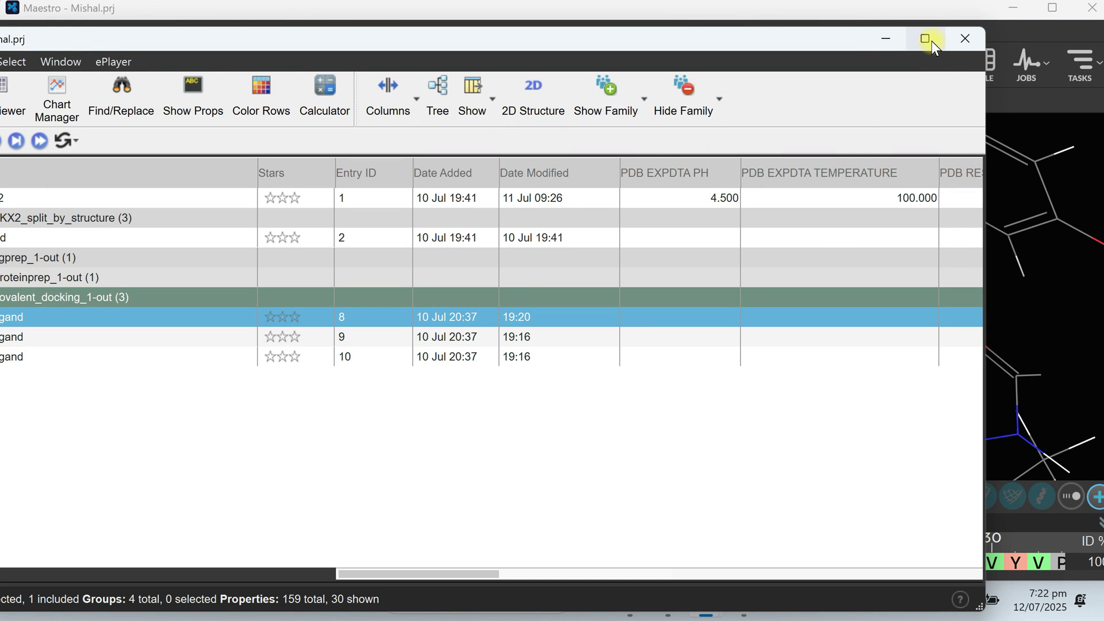
left_click(926, 39)
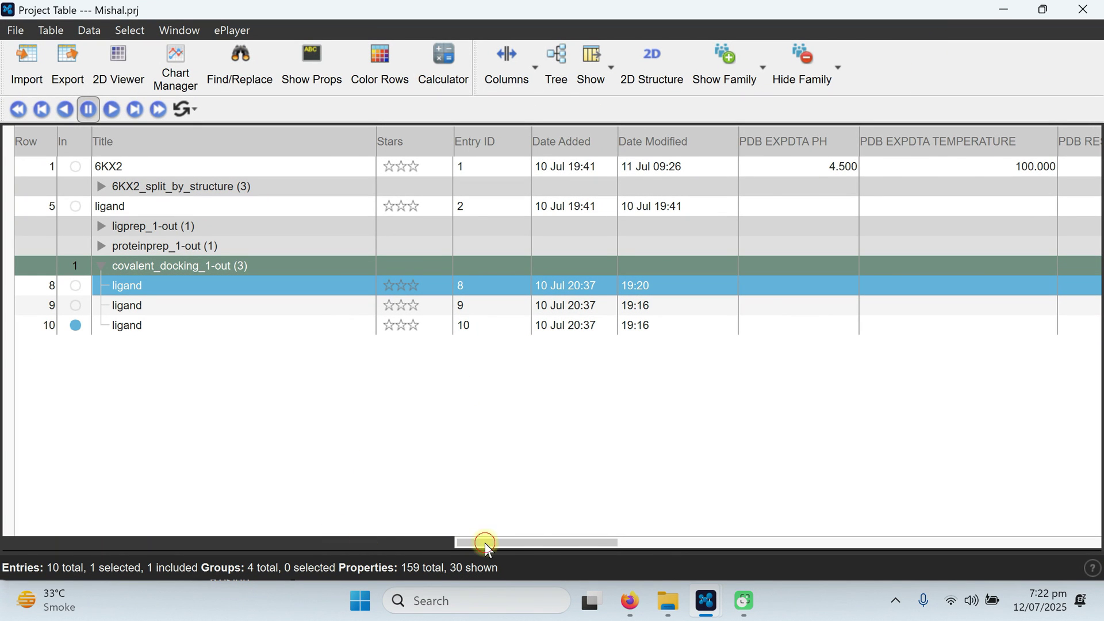
left_click_drag(483, 541, 840, 558)
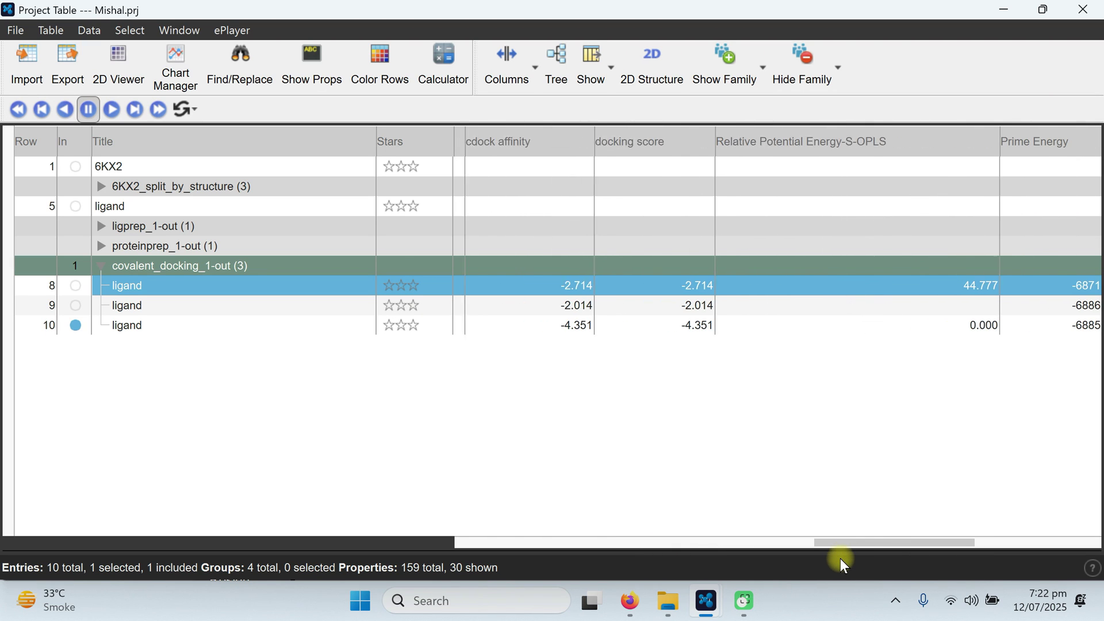
left_click(500, 138)
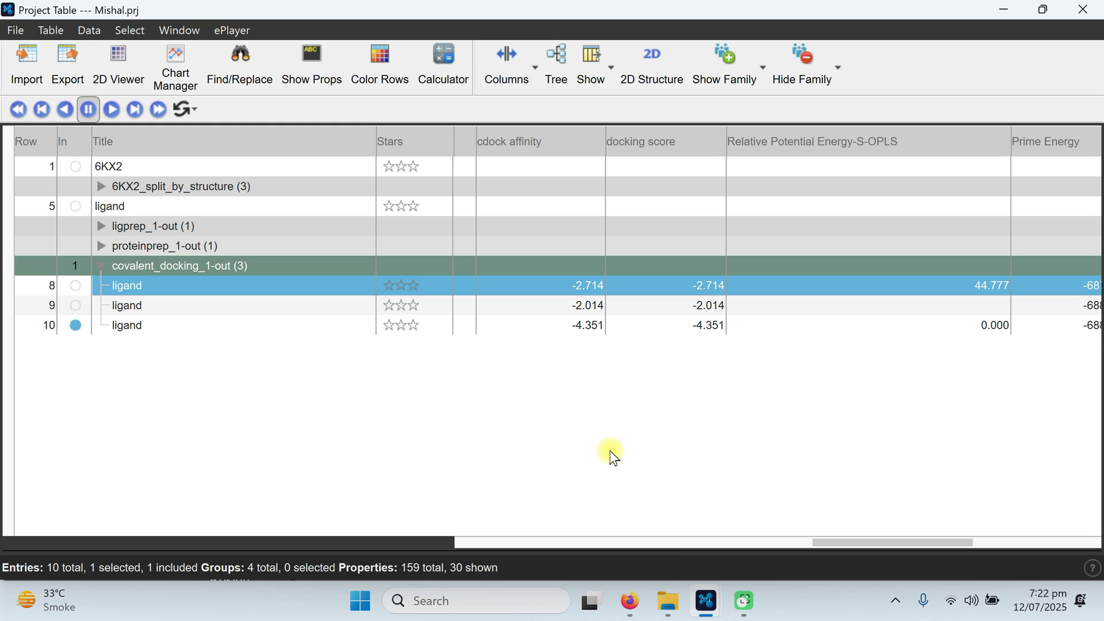
left_click(552, 327)
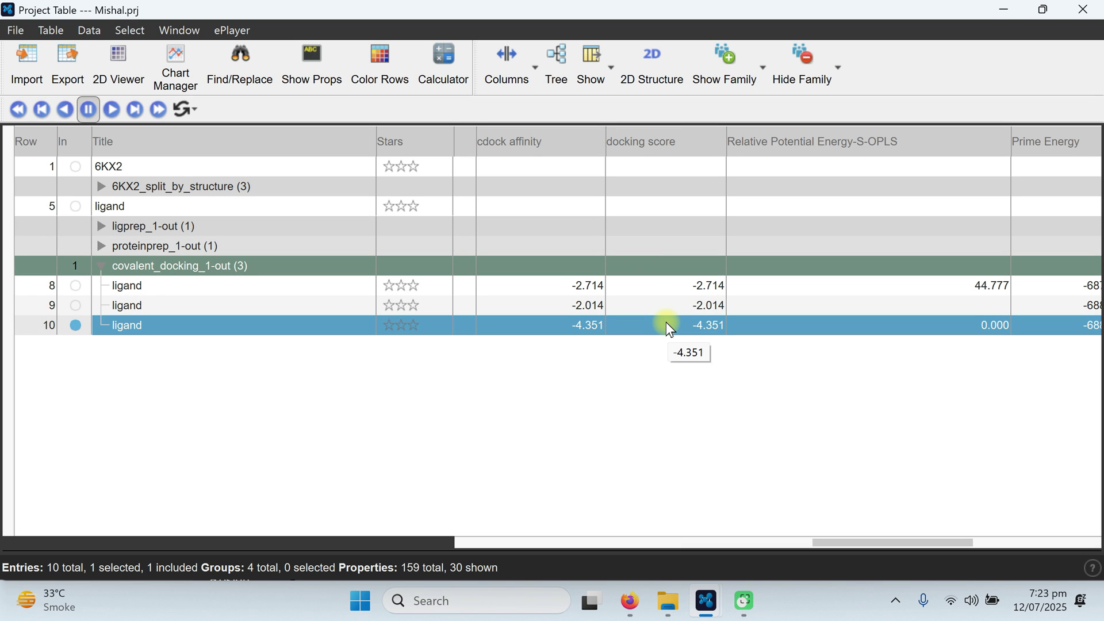
- Check the available property families and the poses' Prime Energy column, and close the project table
left_click(754, 76)
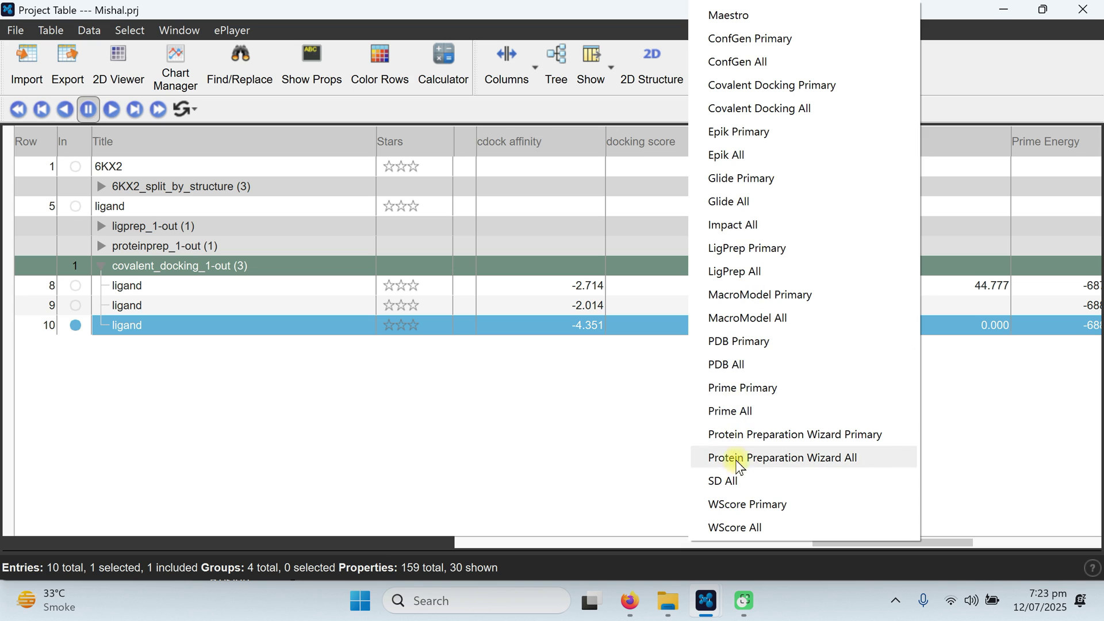
left_click(616, 446)
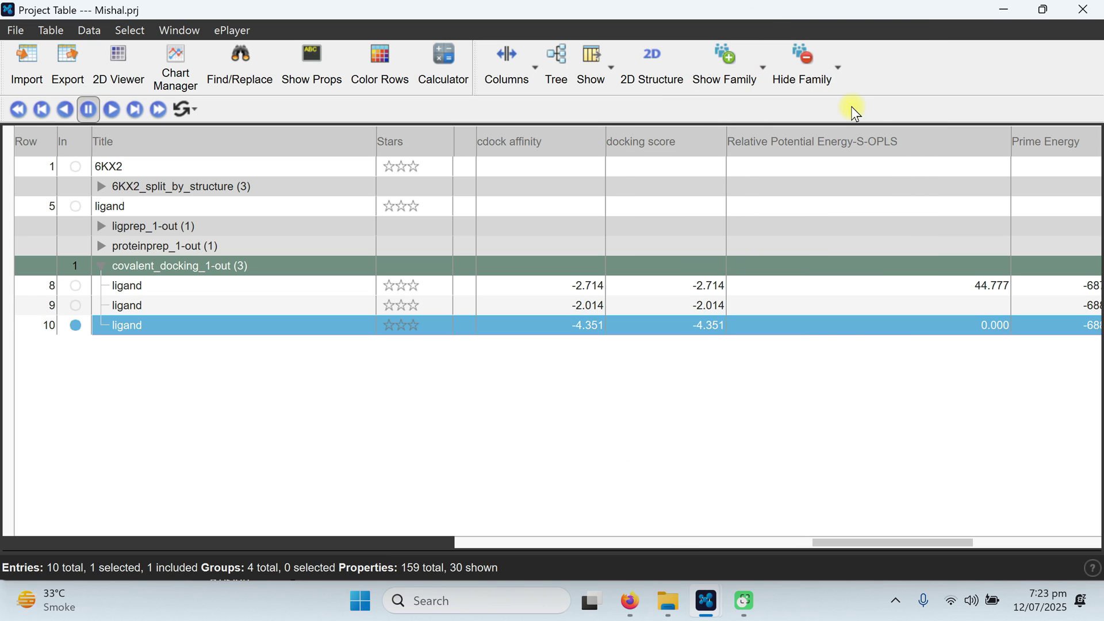
left_click_drag(822, 542, 855, 543)
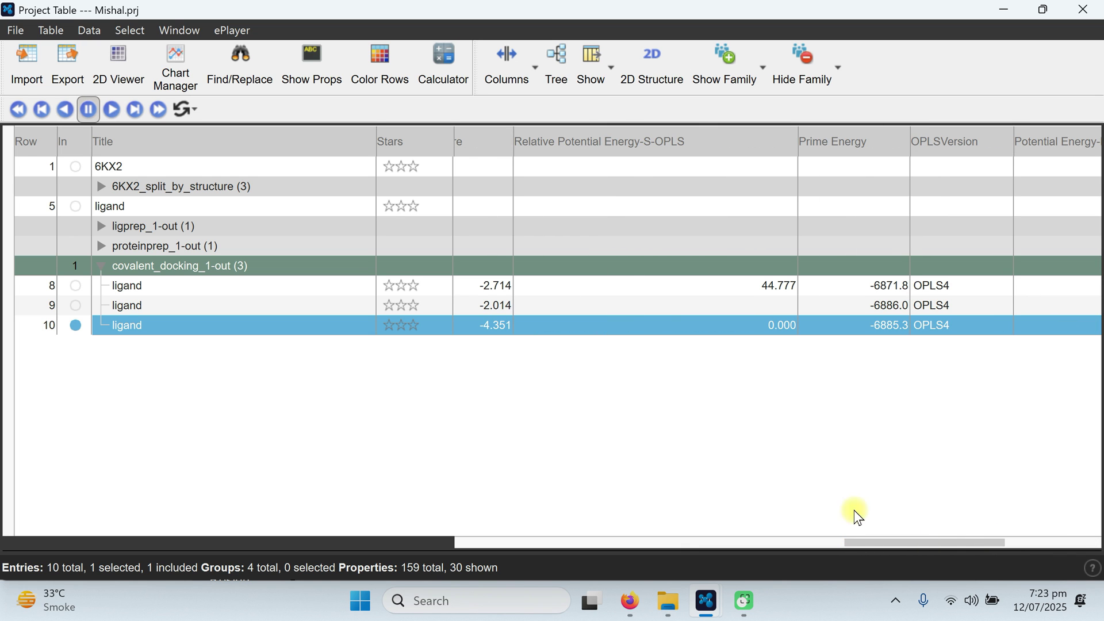
left_click(1082, 9)
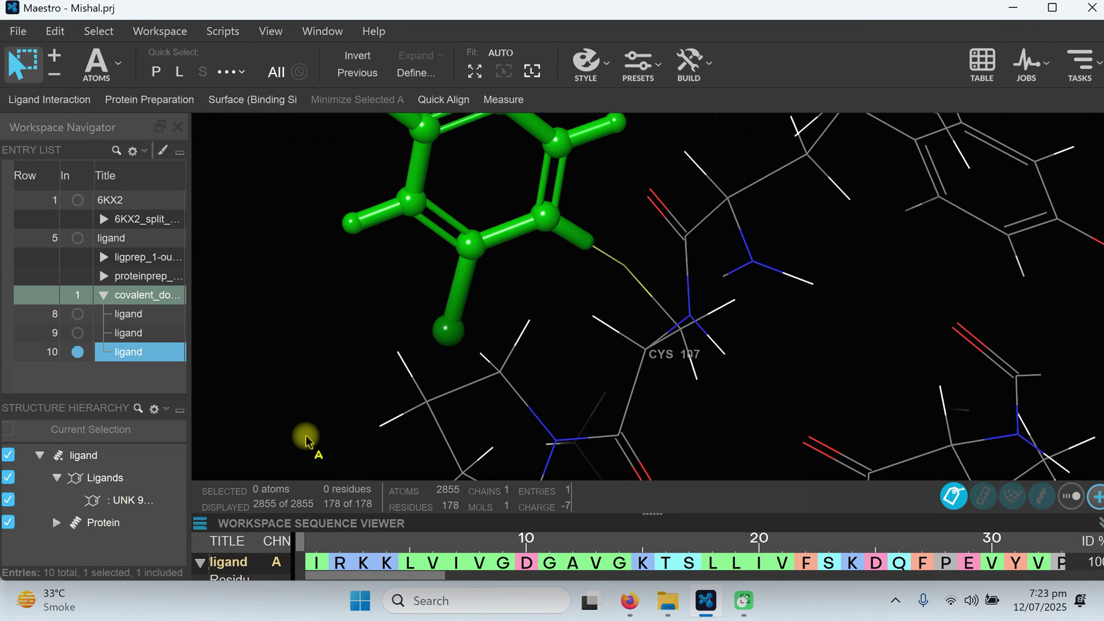
- Export all entries and properties as the Excel spreadsheet 1.xlsx in the Demo folder, with full precision and 2D images included
right_click(138, 350)
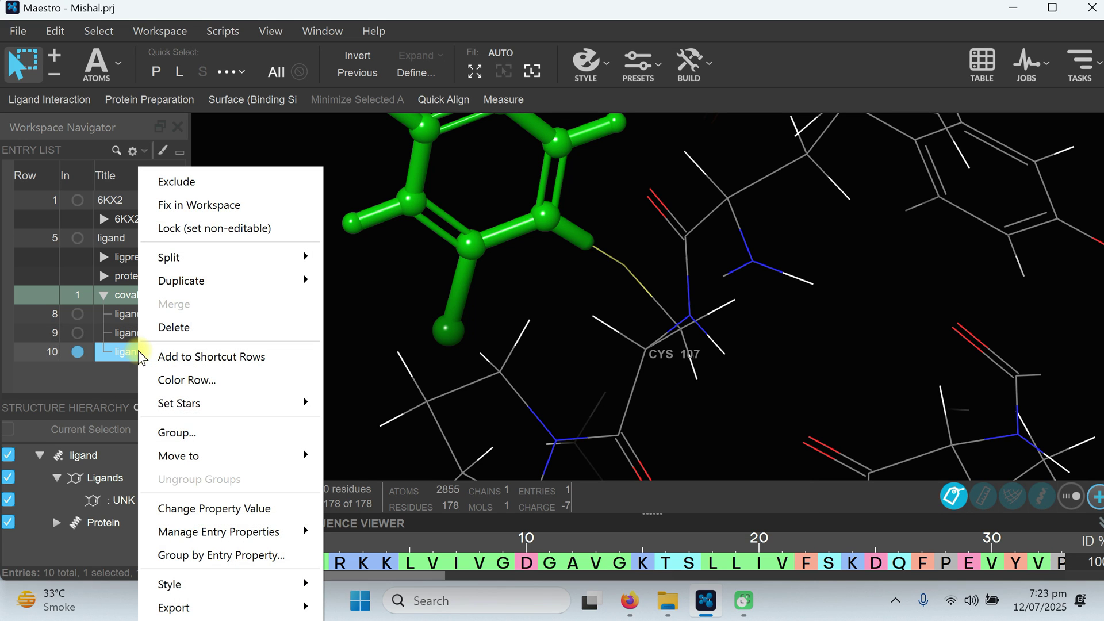
mouse_move(215, 605)
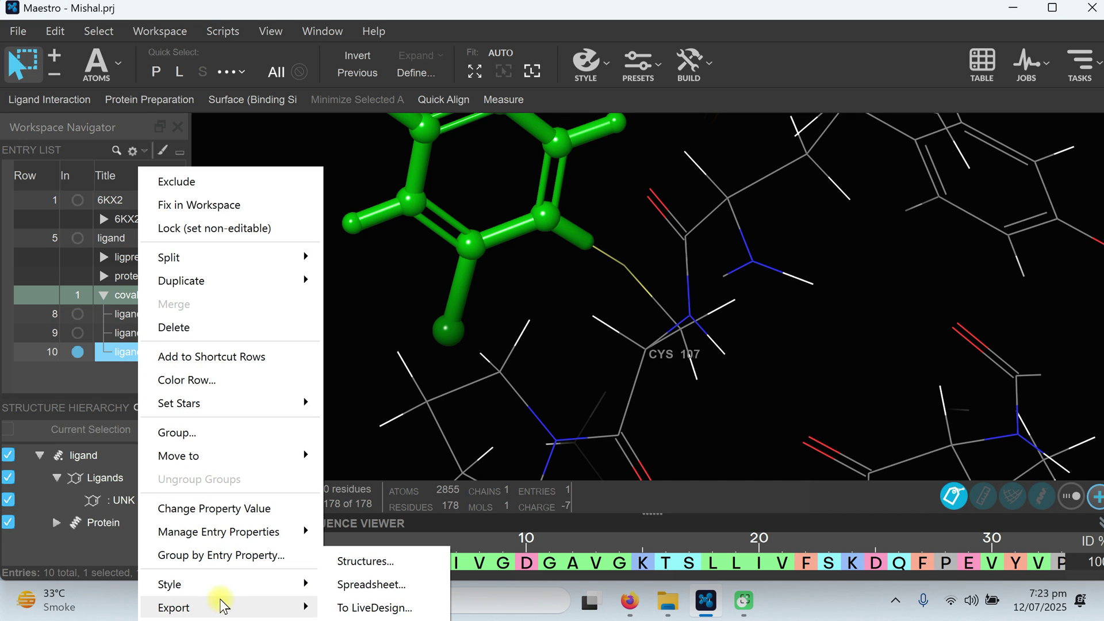
left_click(363, 584)
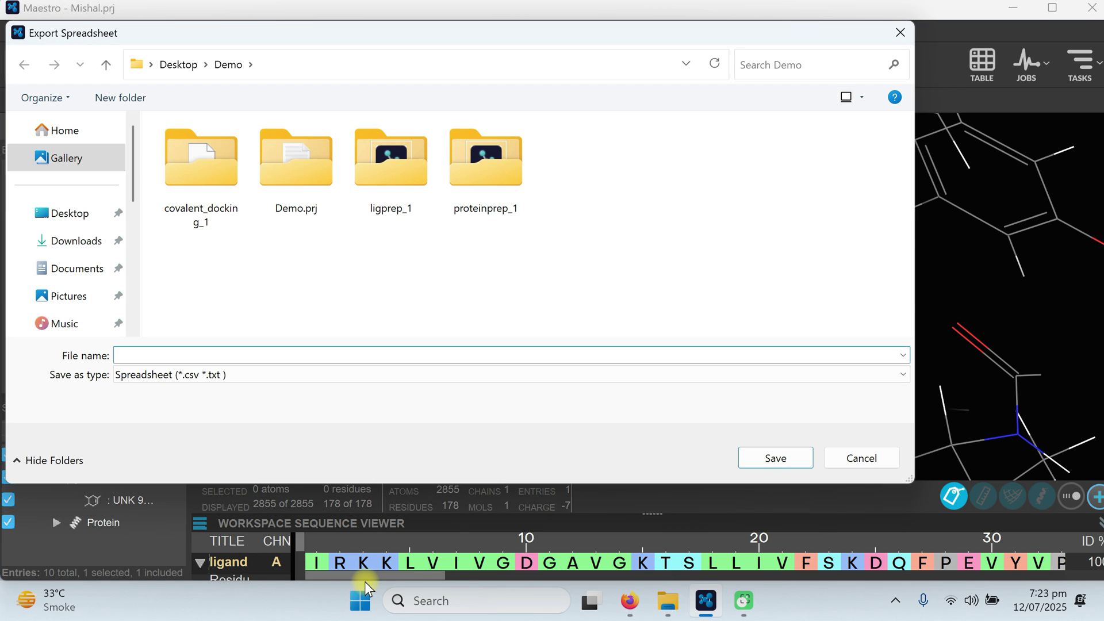
left_click(189, 374)
left_click(199, 403)
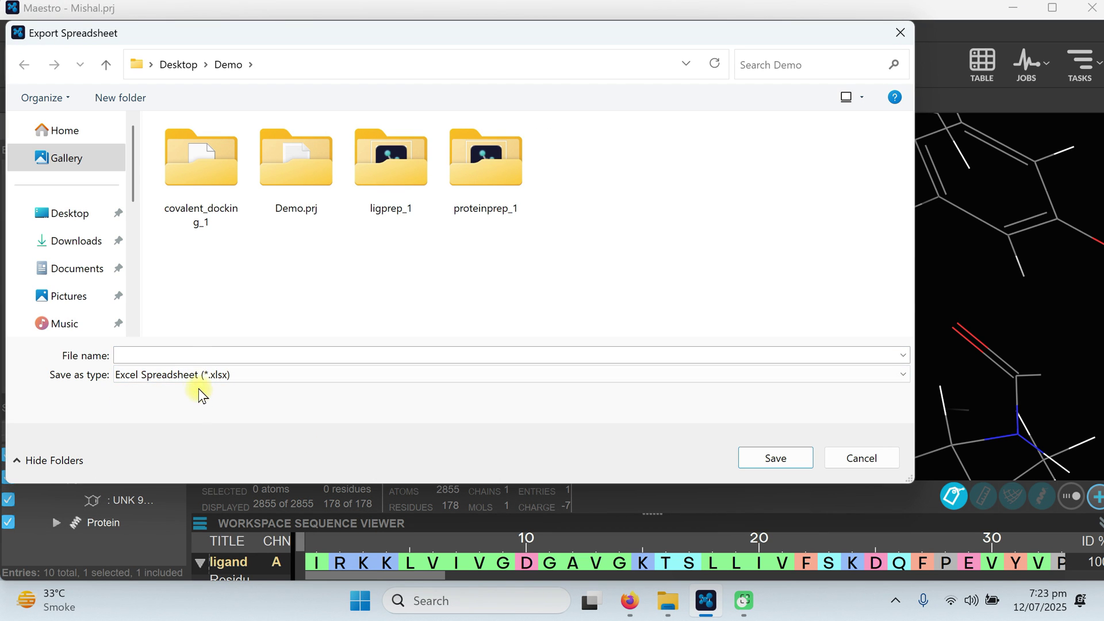
left_click(180, 353)
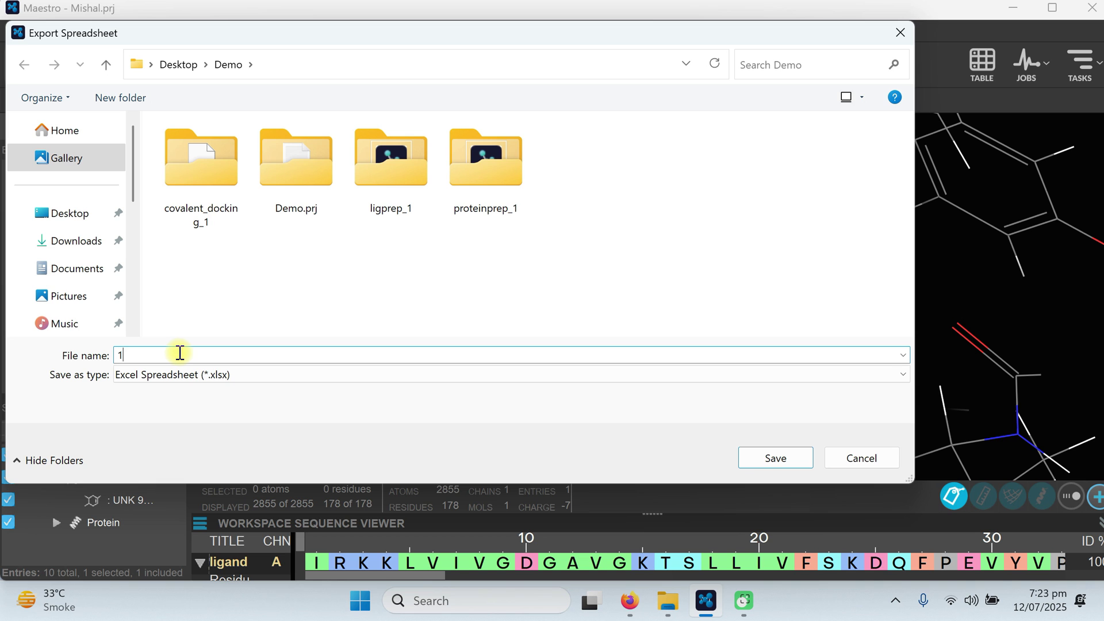
left_click(774, 458)
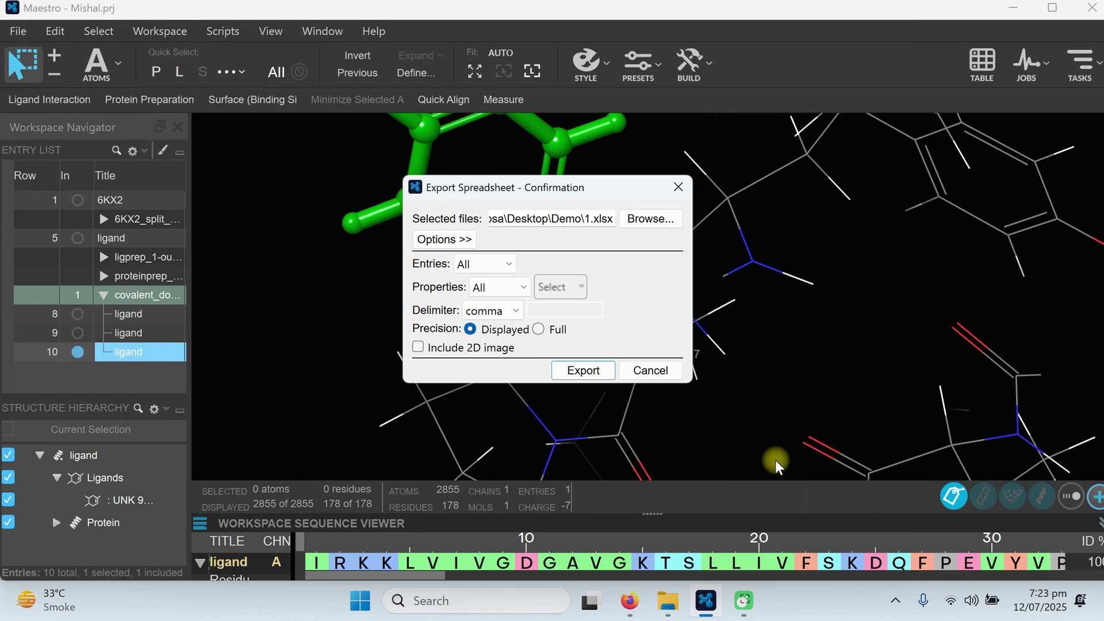
left_click(538, 330)
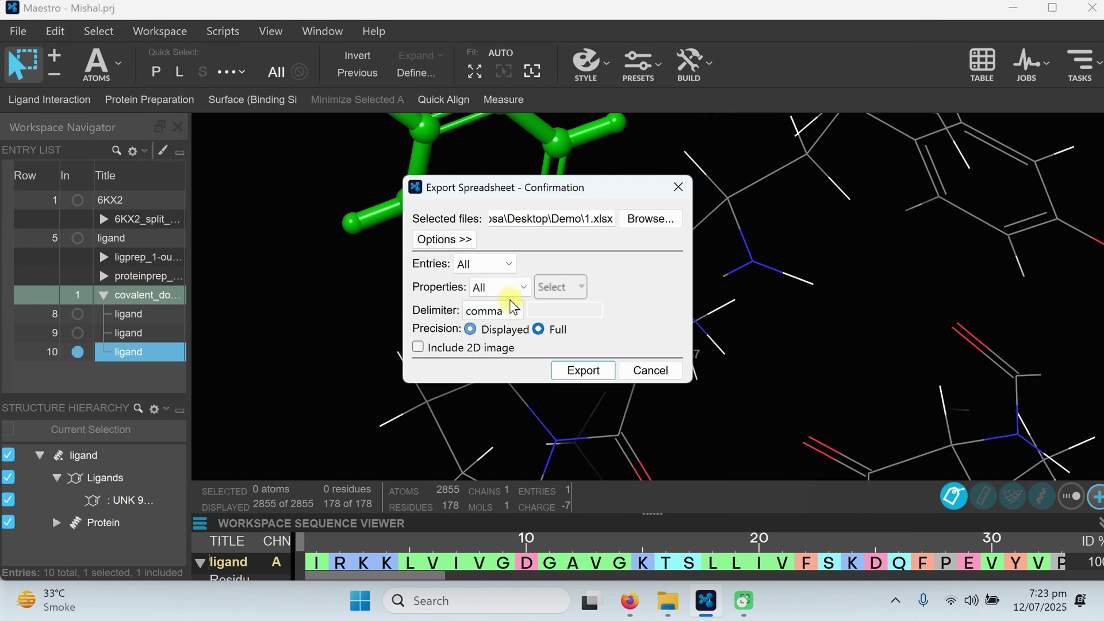
left_click(421, 346)
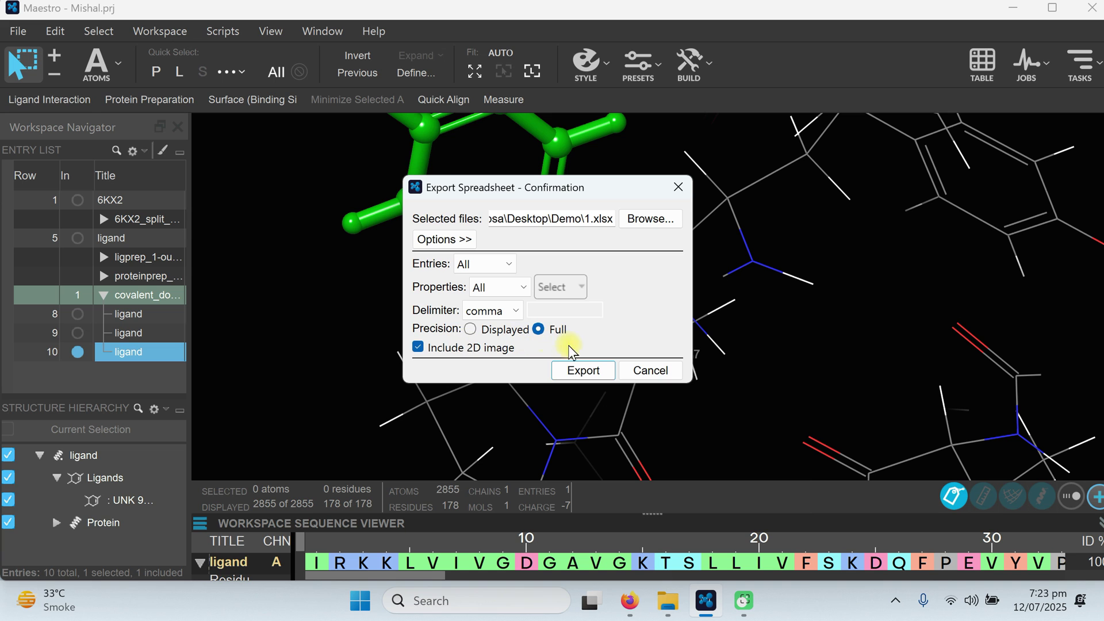
left_click(576, 371)
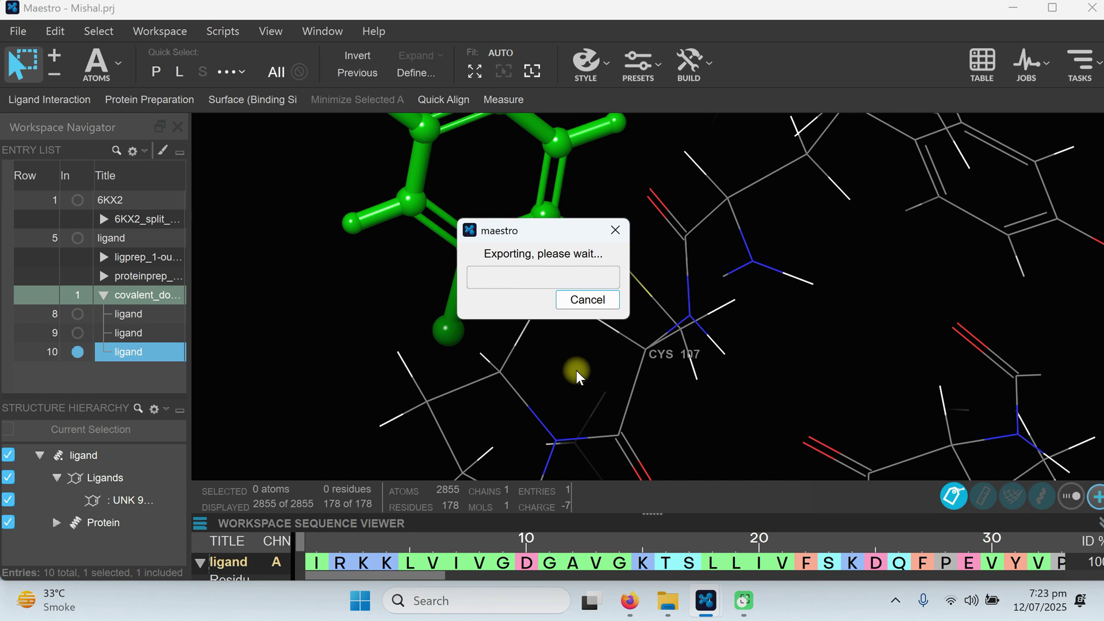
- Open 1.xlsx from the Demo folder in Excel and review the exported structures and property columns
left_click(1012, 8)
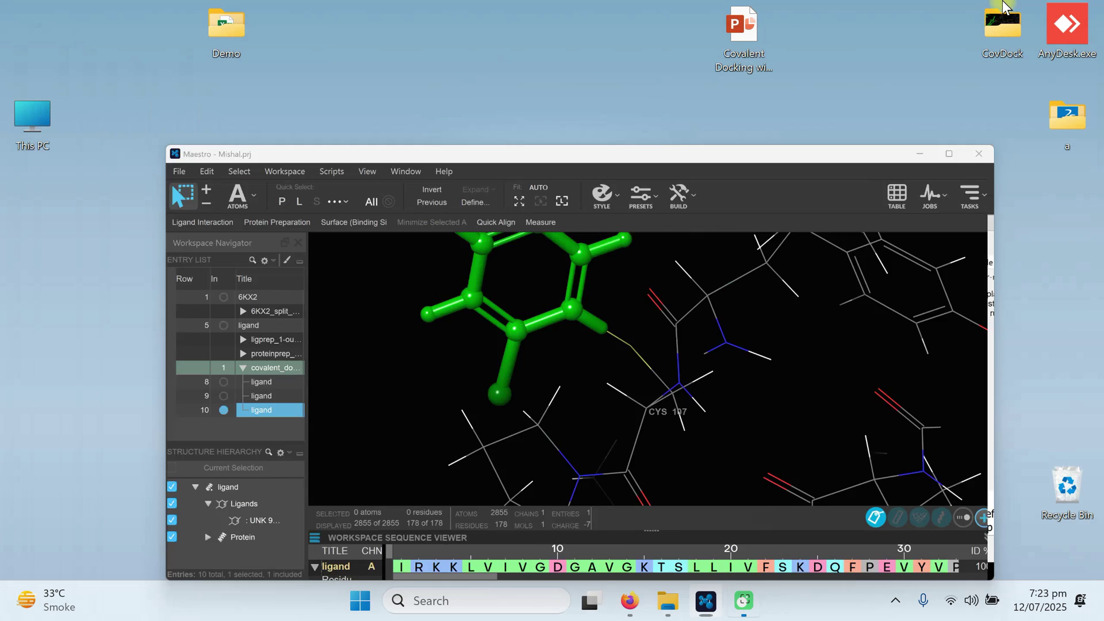
double_click(226, 18)
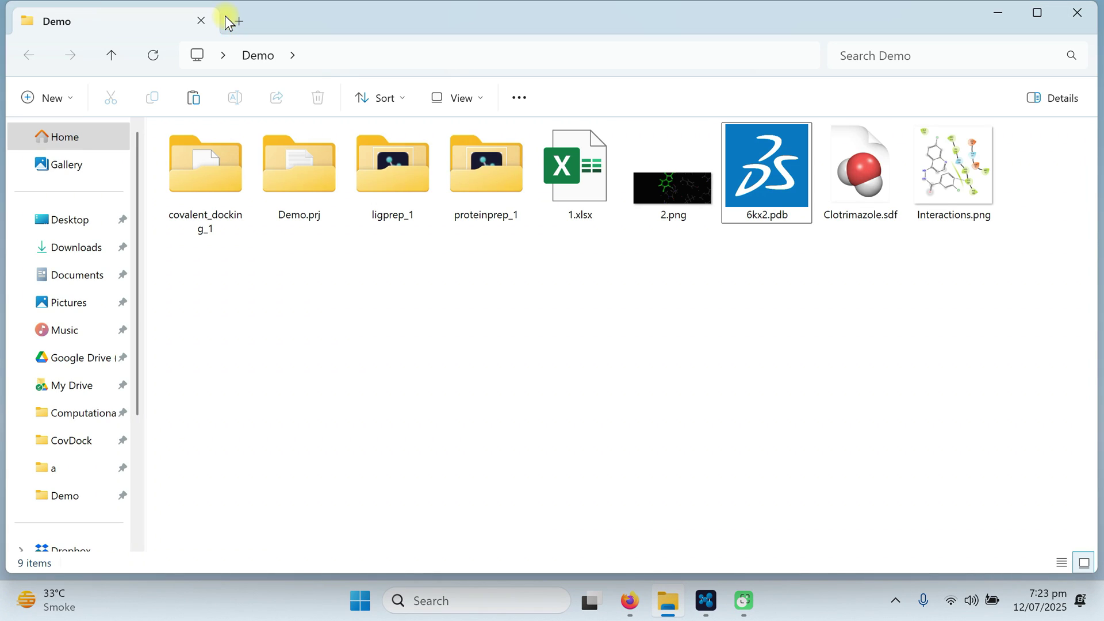
double_click(584, 188)
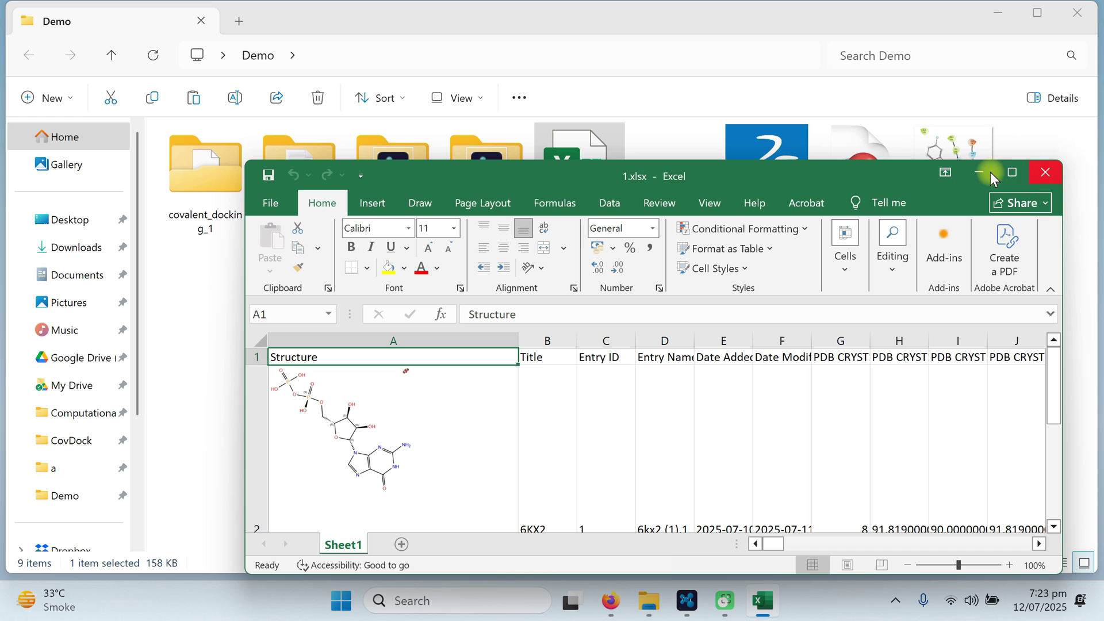
left_click(1012, 173)
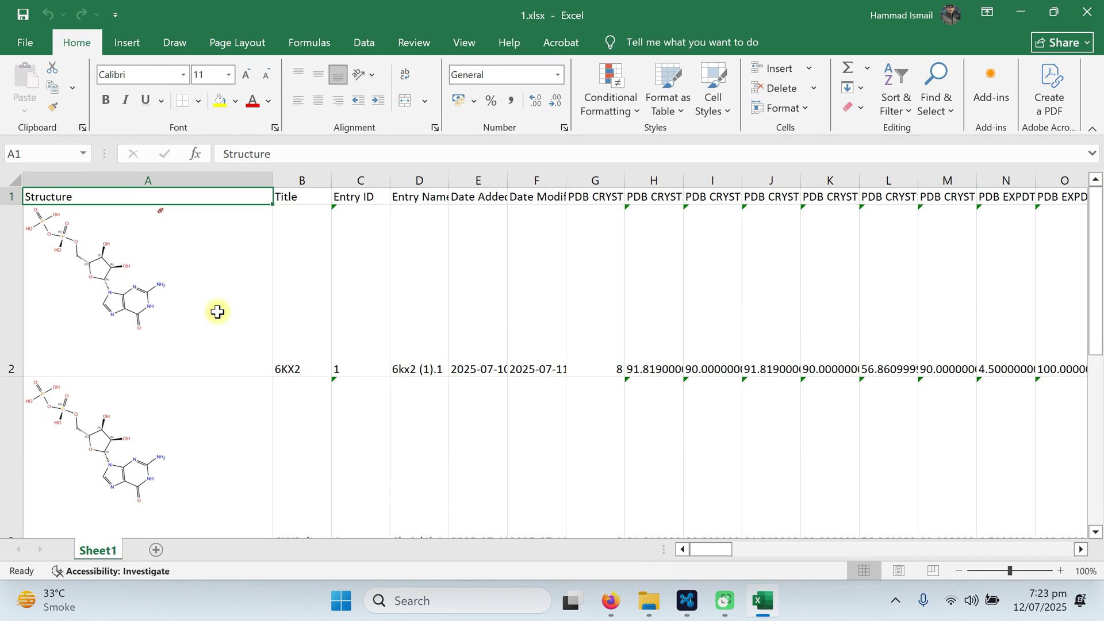
scroll(155, 356, "down", 1)
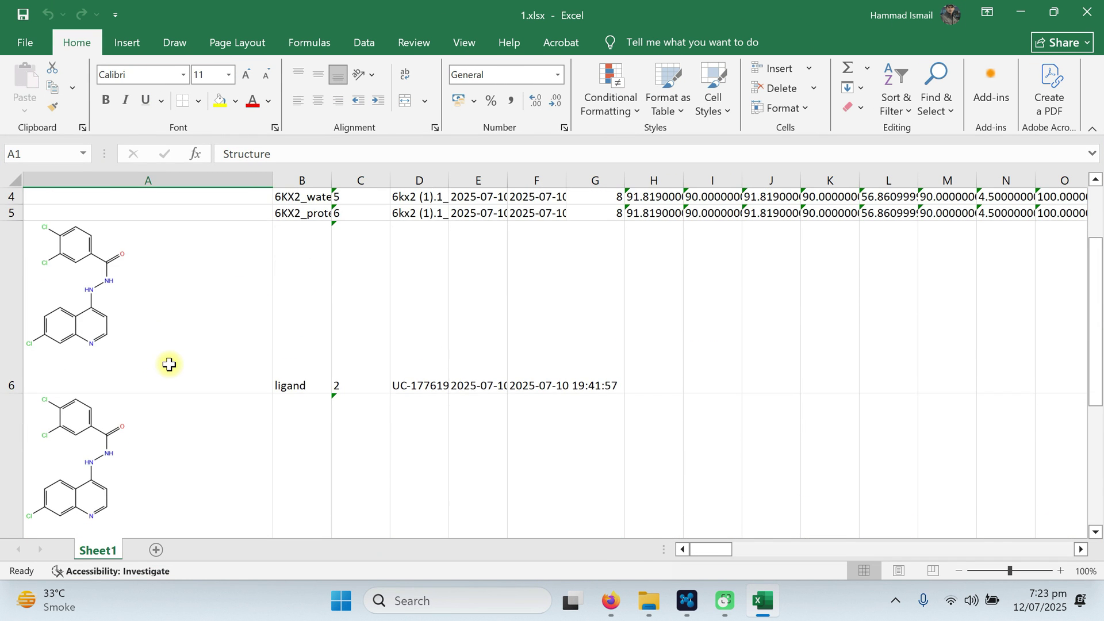
scroll(164, 363, "up", 1)
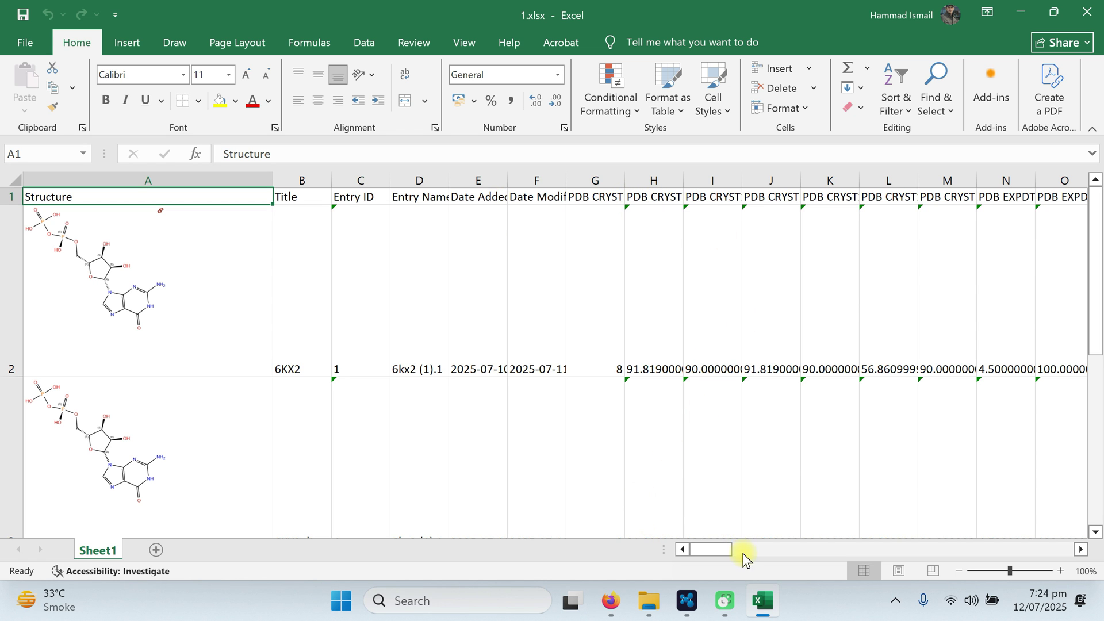
left_click_drag(723, 545, 468, 295)
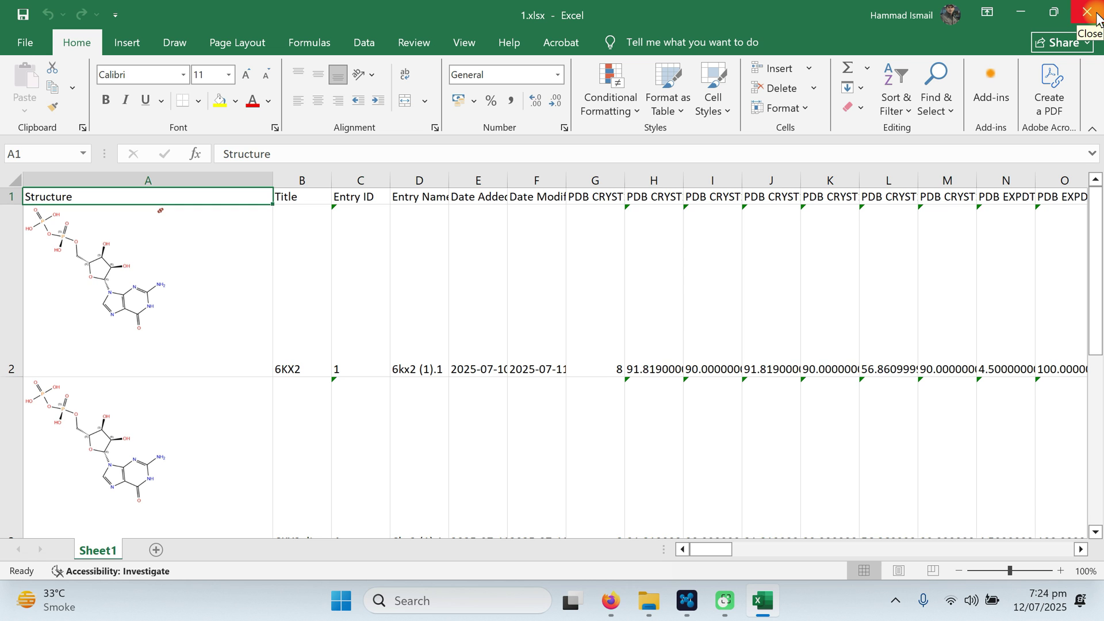
- Close the spreadsheet and review the saved Interactions.png and 2.png images from the Demo folder
left_click(1094, 14)
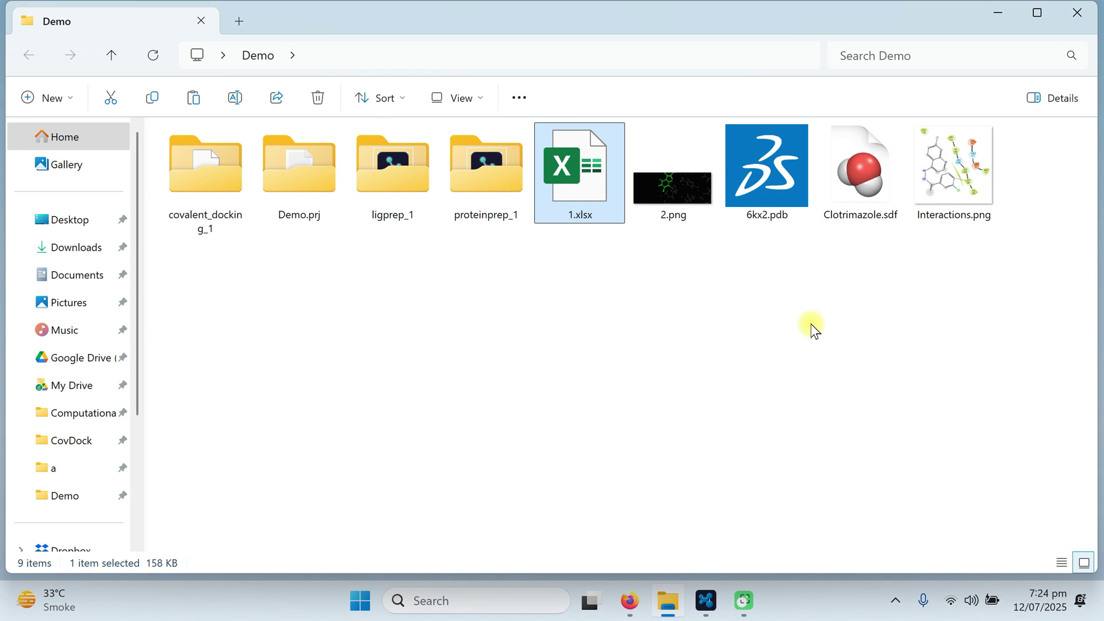
left_click(951, 182)
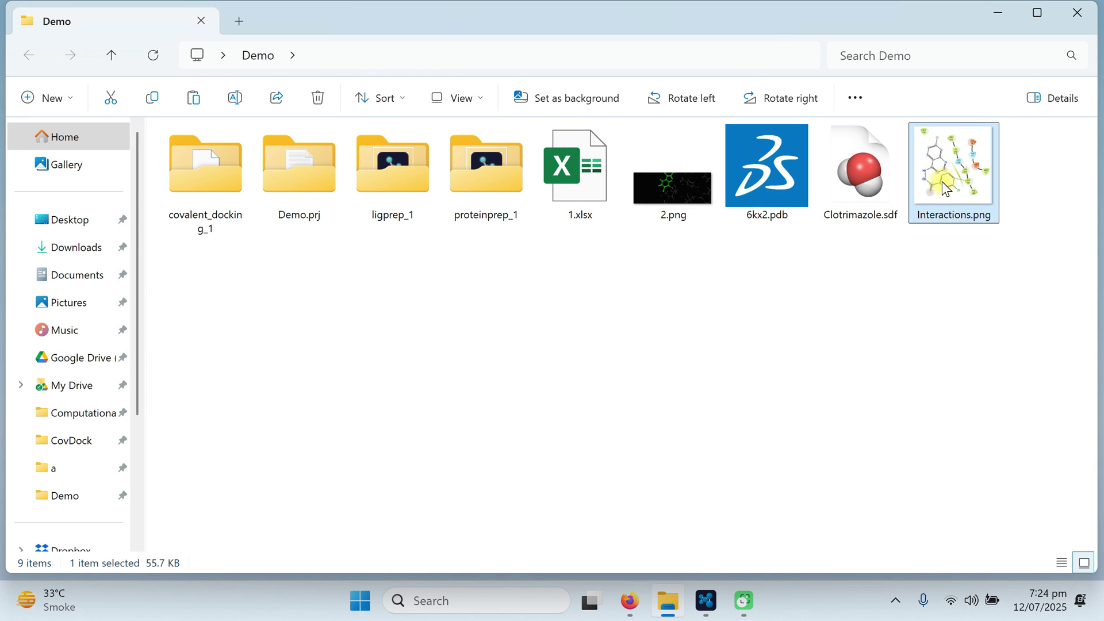
double_click(945, 189)
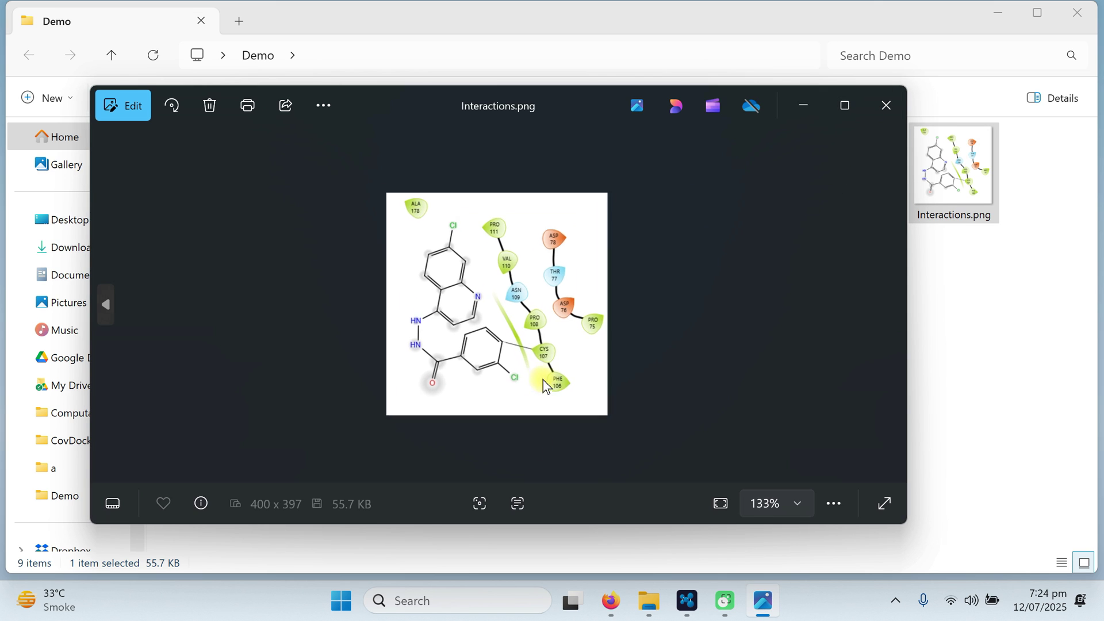
left_click(884, 106)
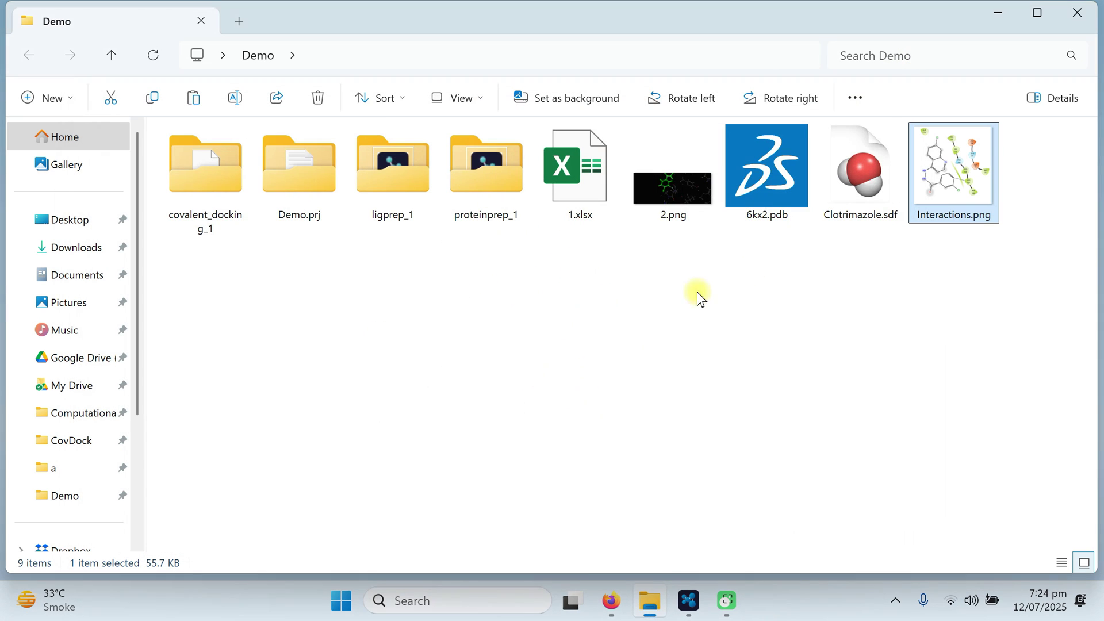
double_click(672, 194)
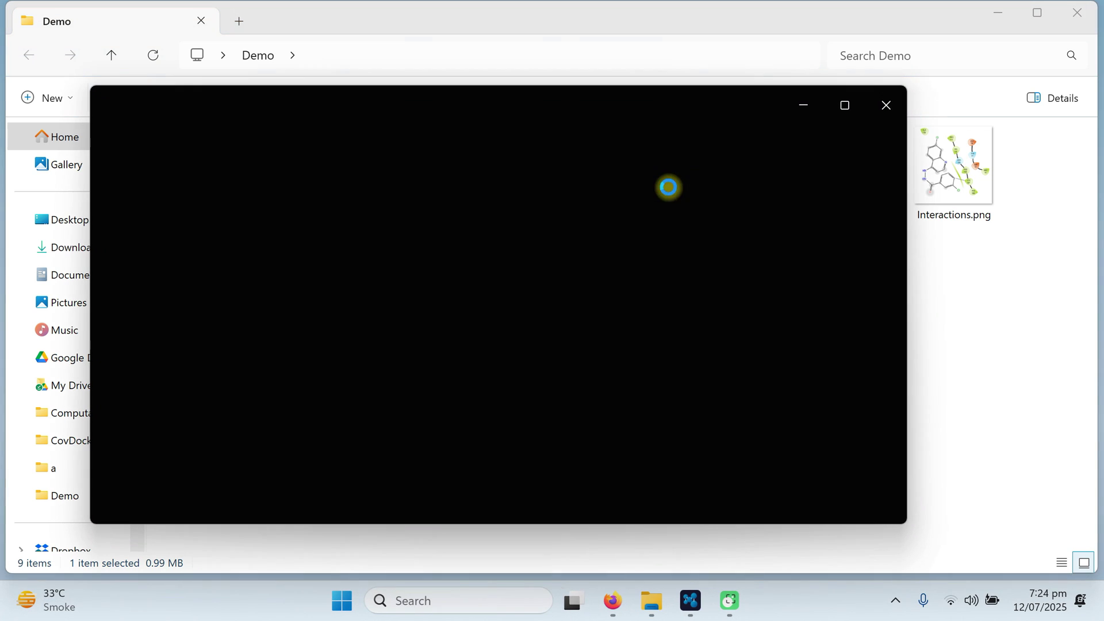
left_click(844, 105)
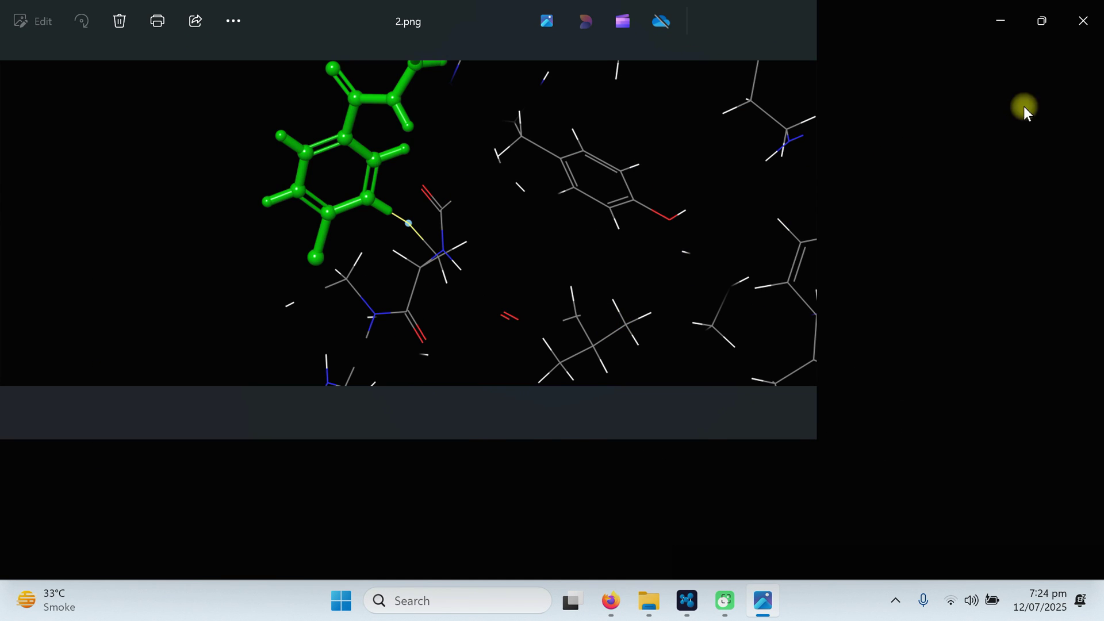
left_click(1081, 17)
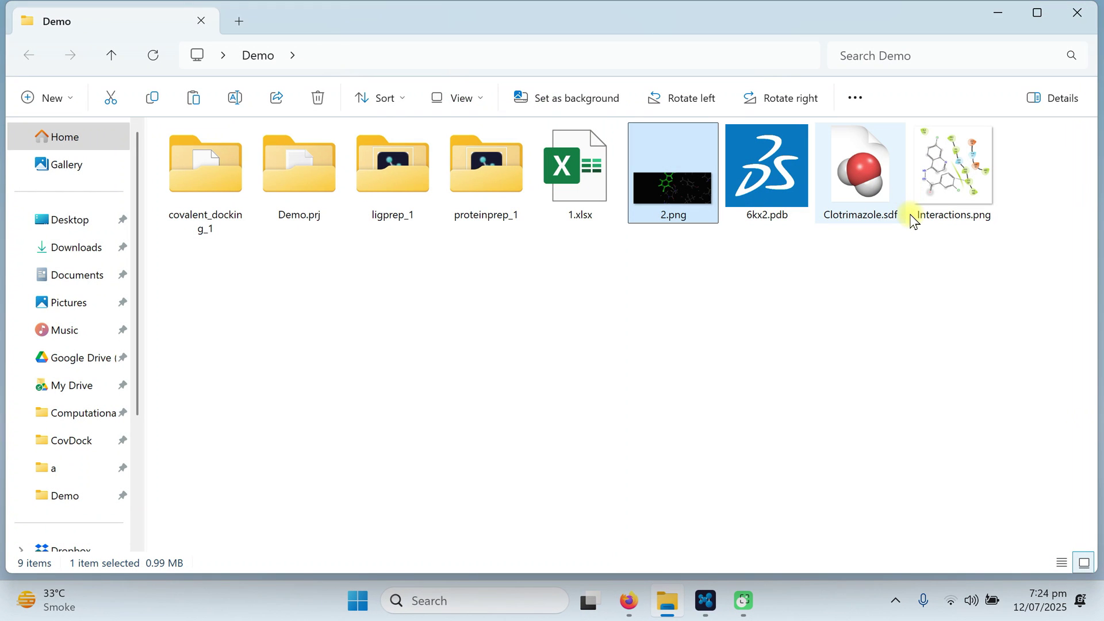
left_click(1091, 21)
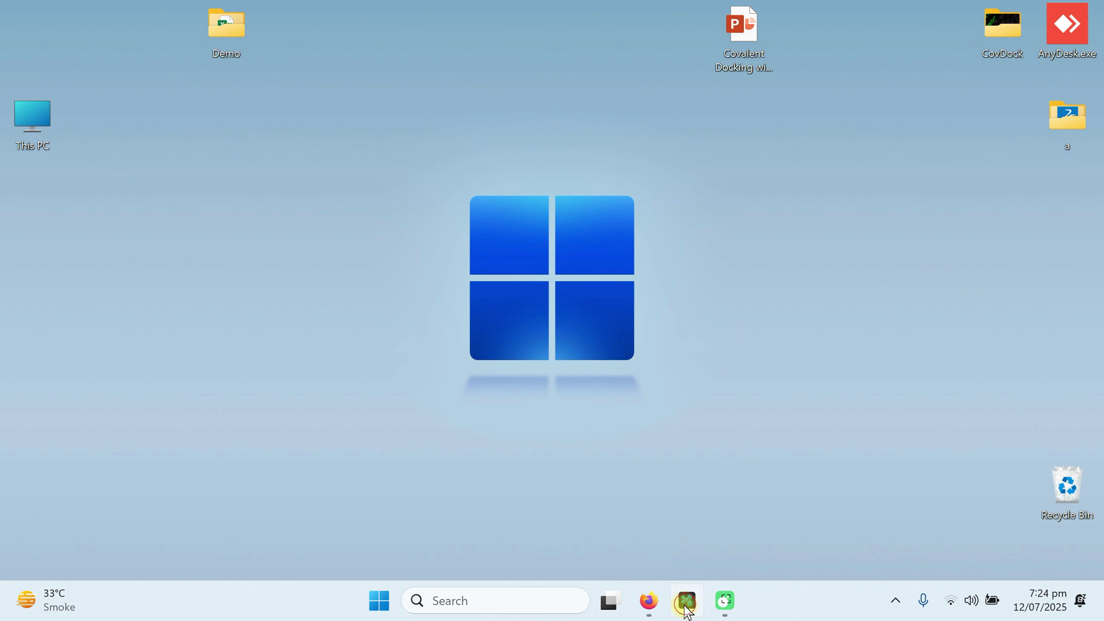
- Switch to Maestro and export the row 10 ligand entry's structure in PDB format with the file name "covalent Docked pdb"
left_click(687, 602)
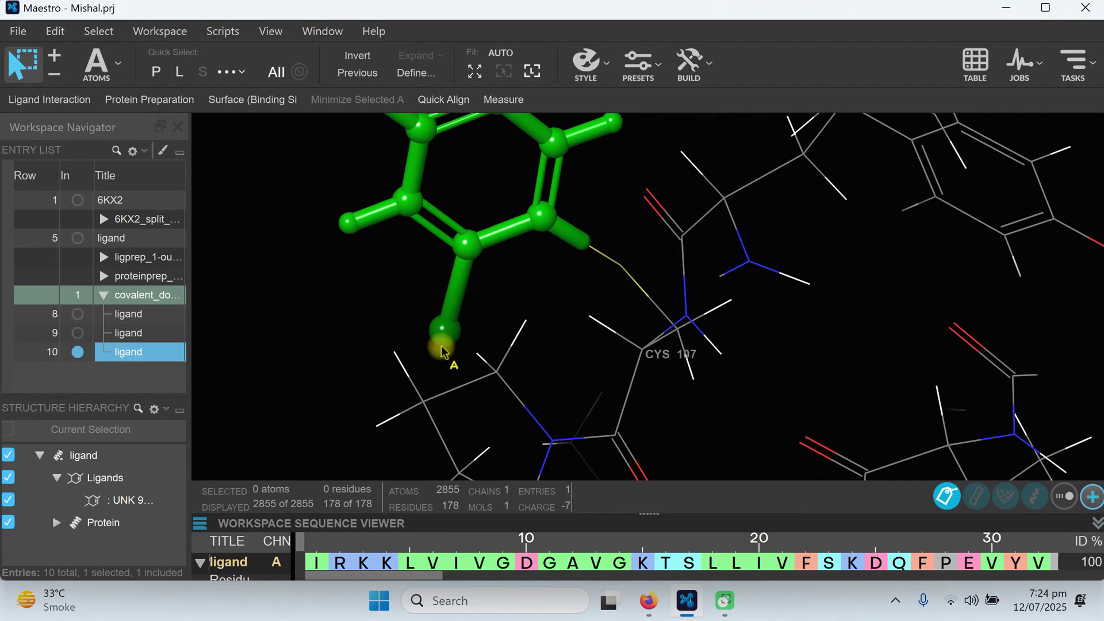
right_click(138, 351)
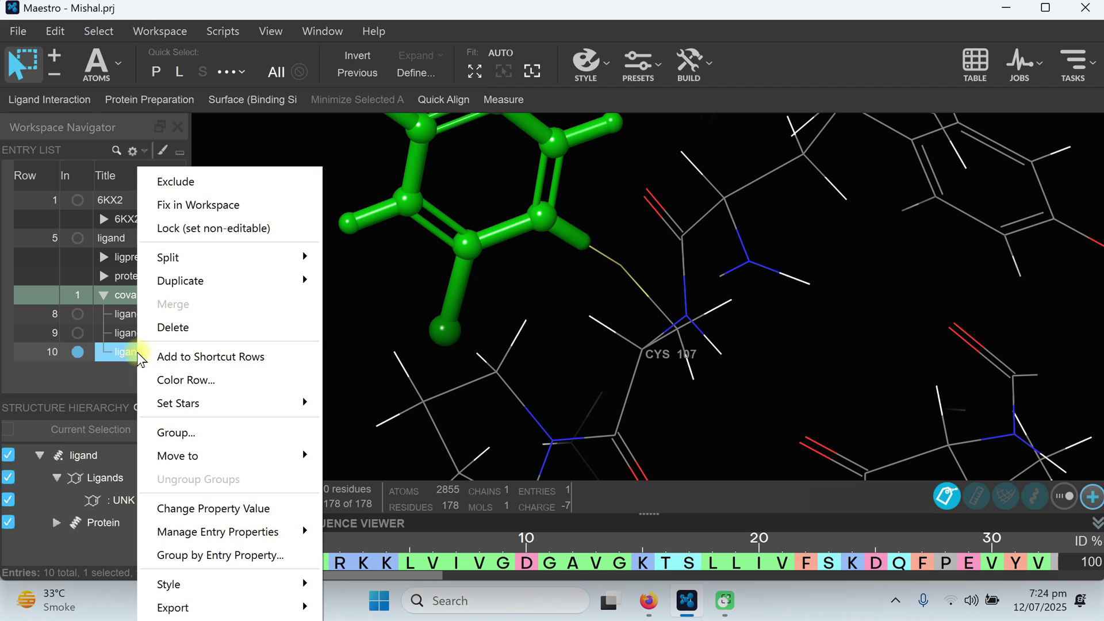
mouse_move(242, 614)
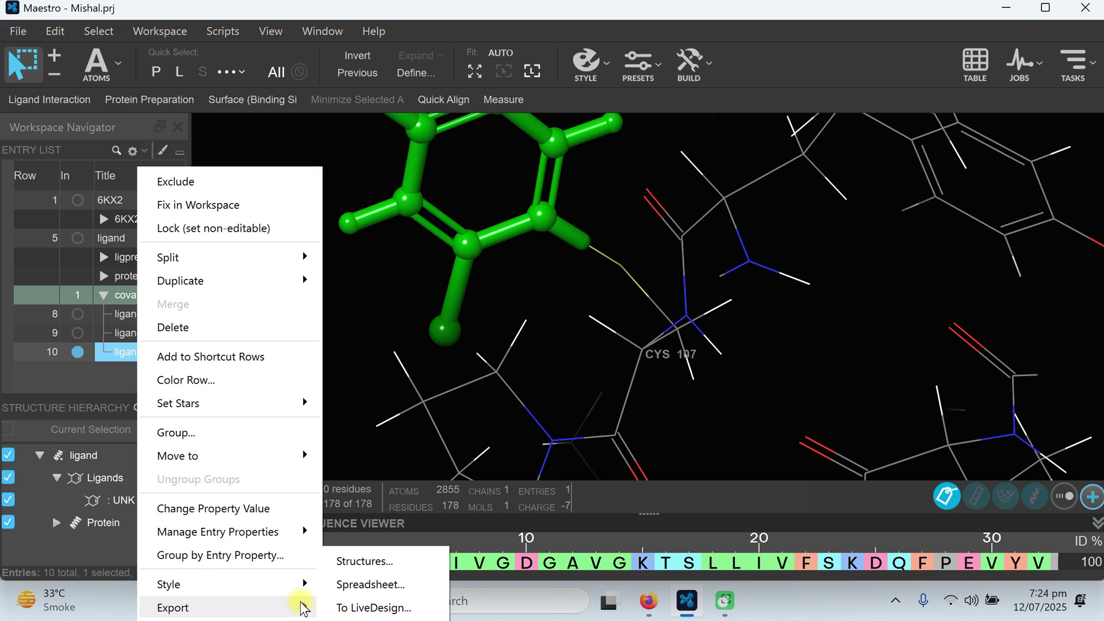
left_click(378, 568)
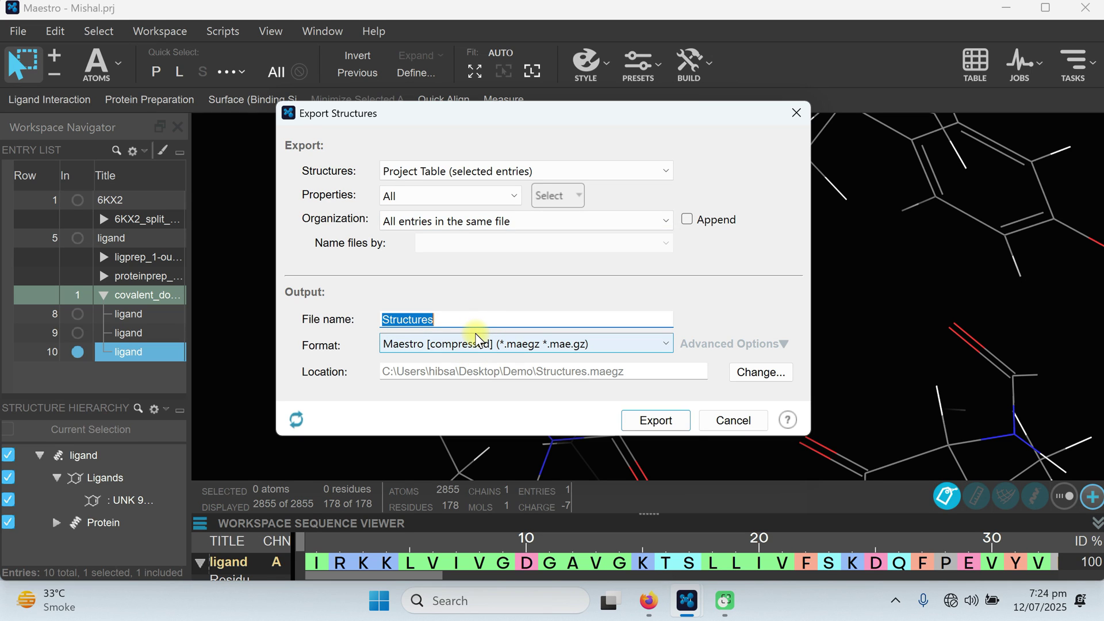
type("covale")
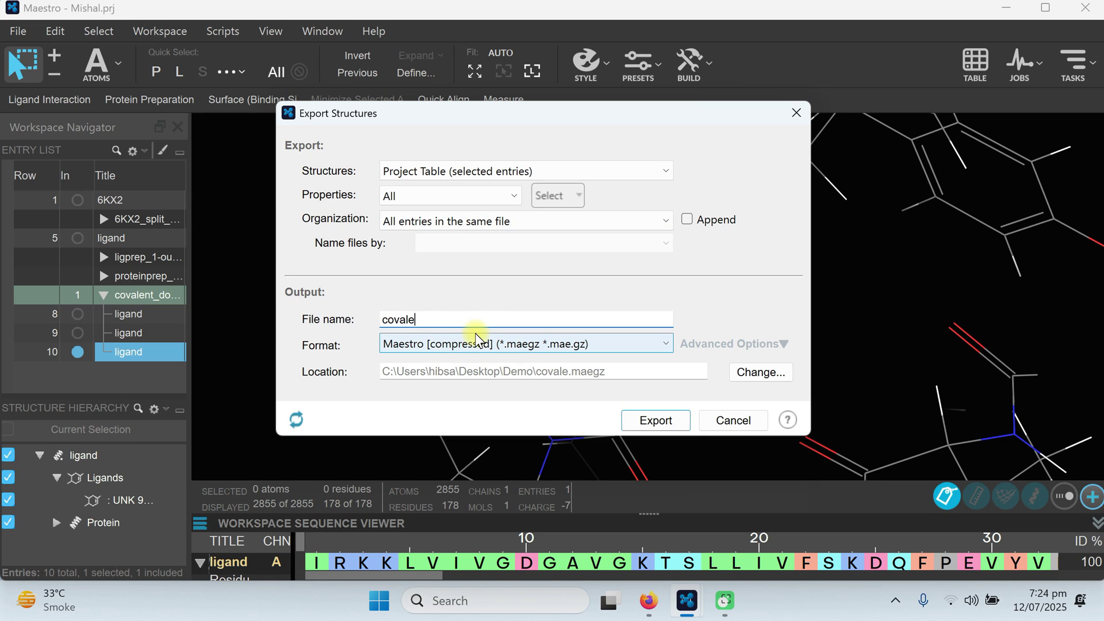
type("nt Docked pdb")
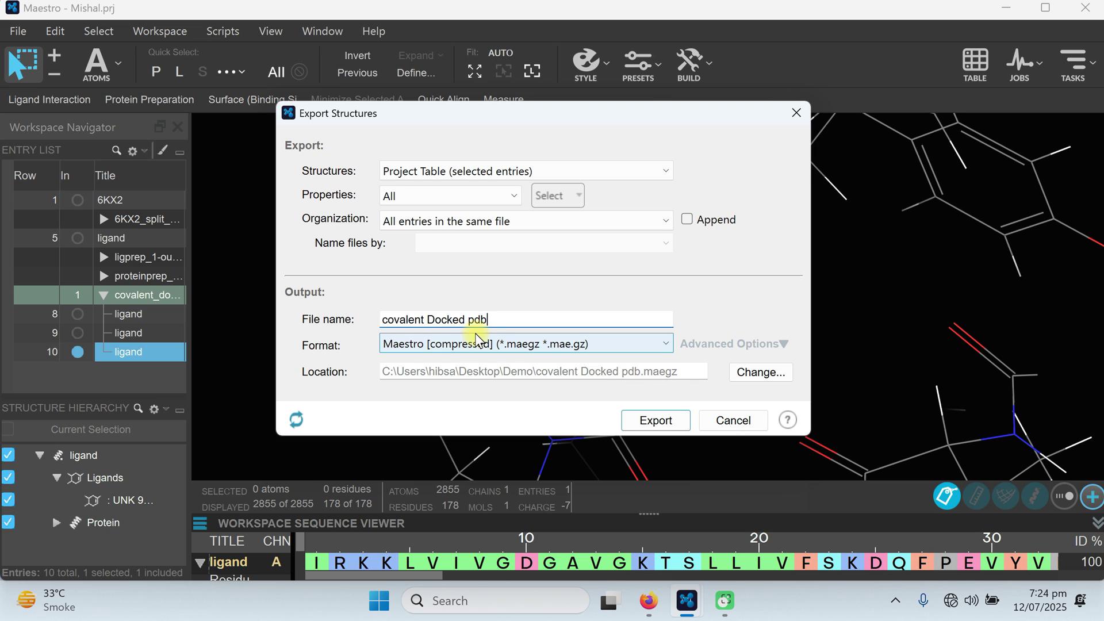
left_click(540, 340)
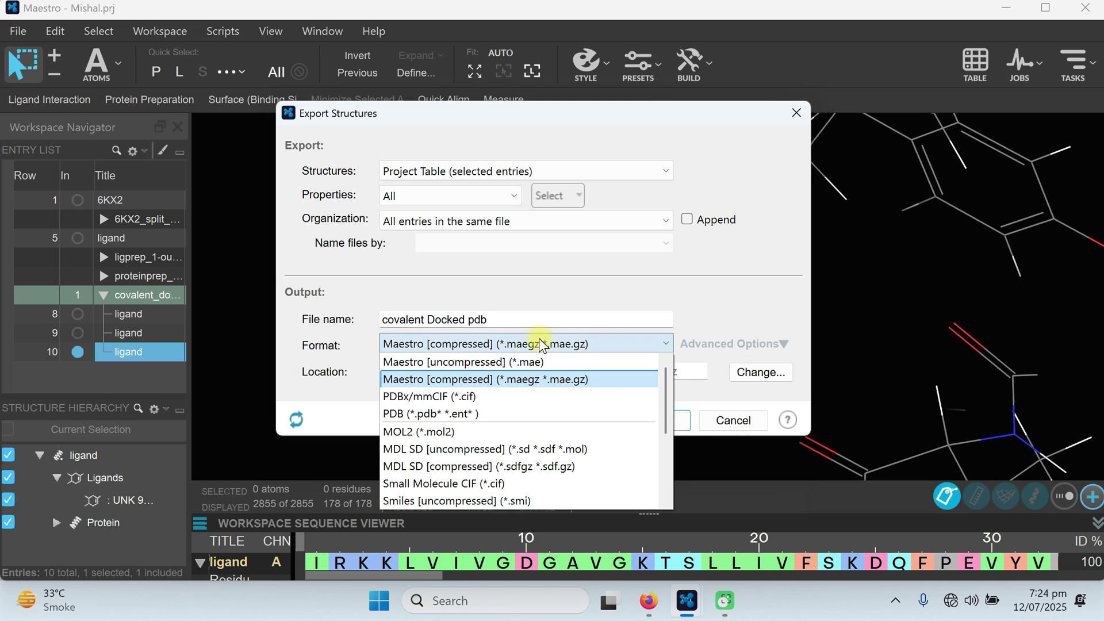
left_click(481, 402)
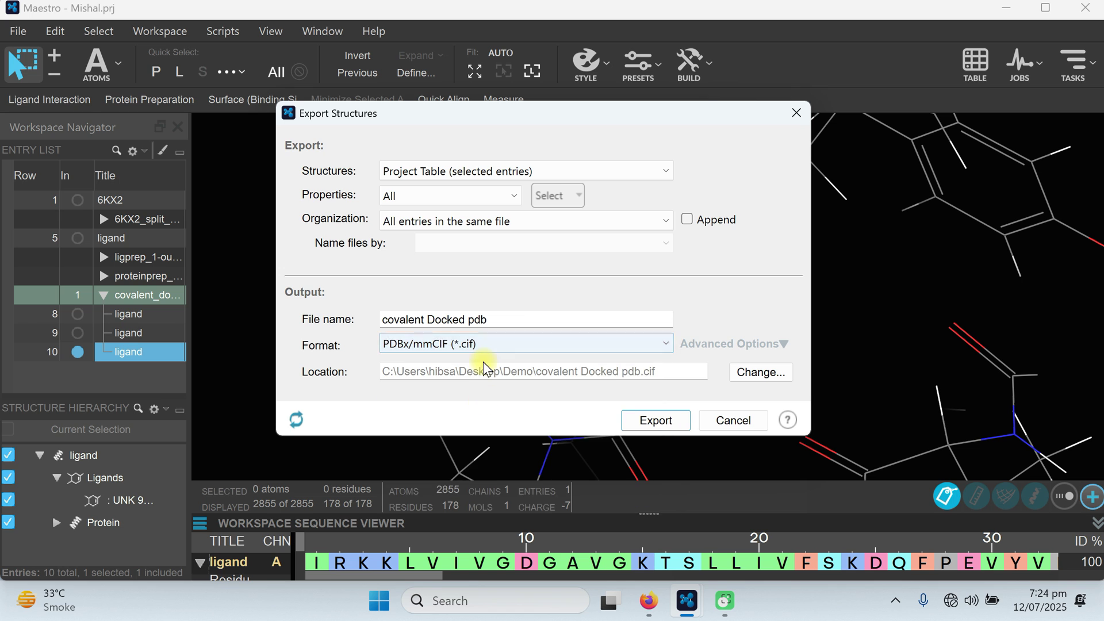
left_click(487, 343)
left_click(460, 414)
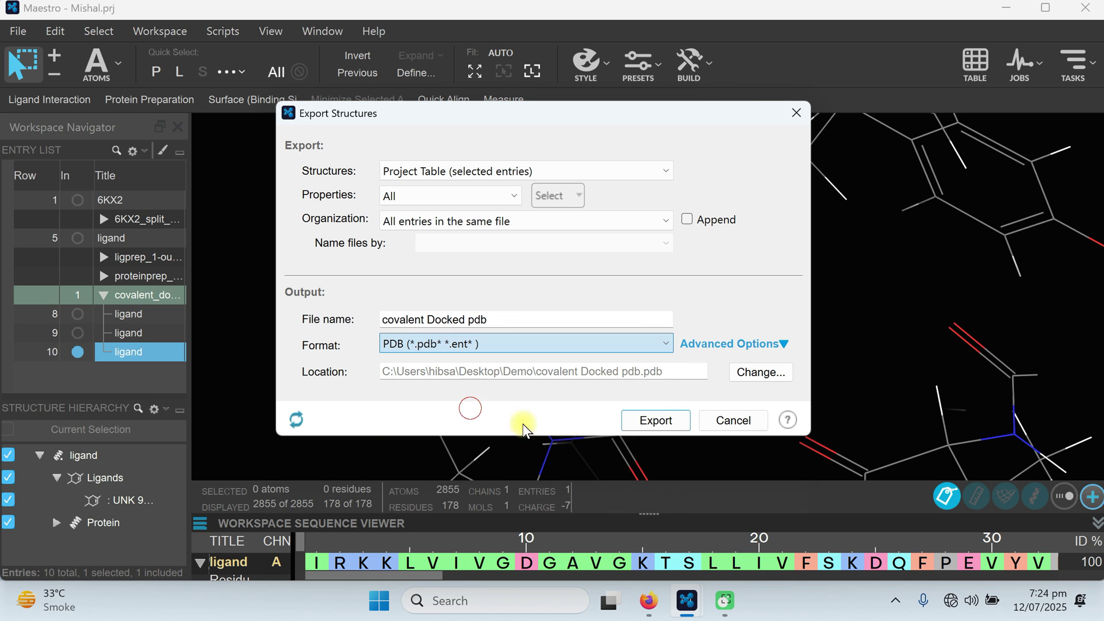
left_click(649, 420)
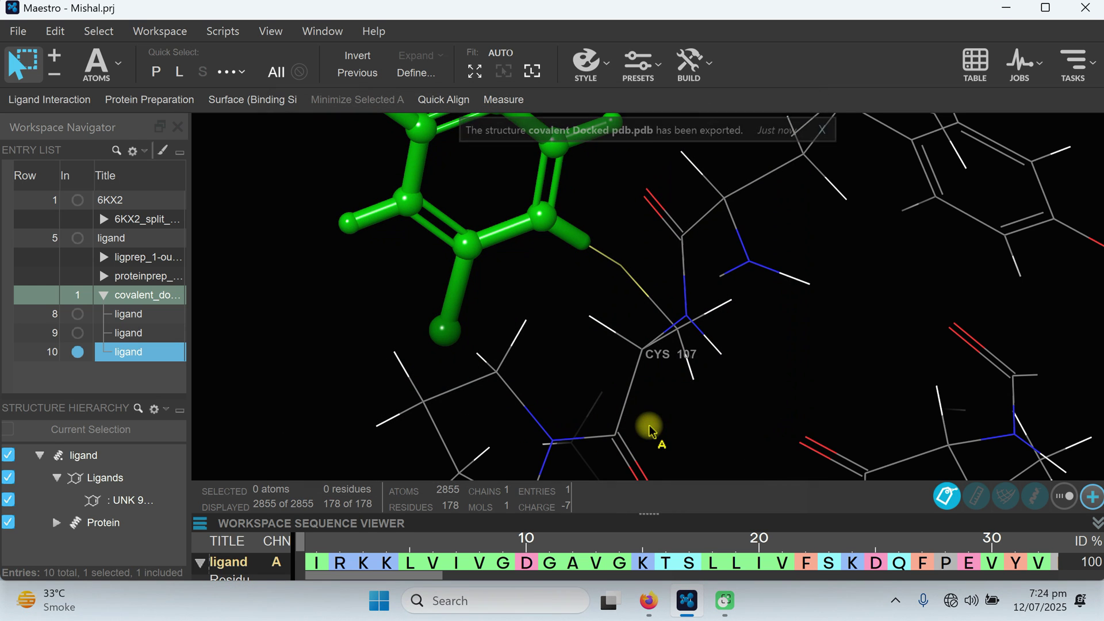
- Open covalent_Docked_pdb.pdb from the Demo folder in Discovery Studio and start PyMOL alongside it
left_click(1006, 8)
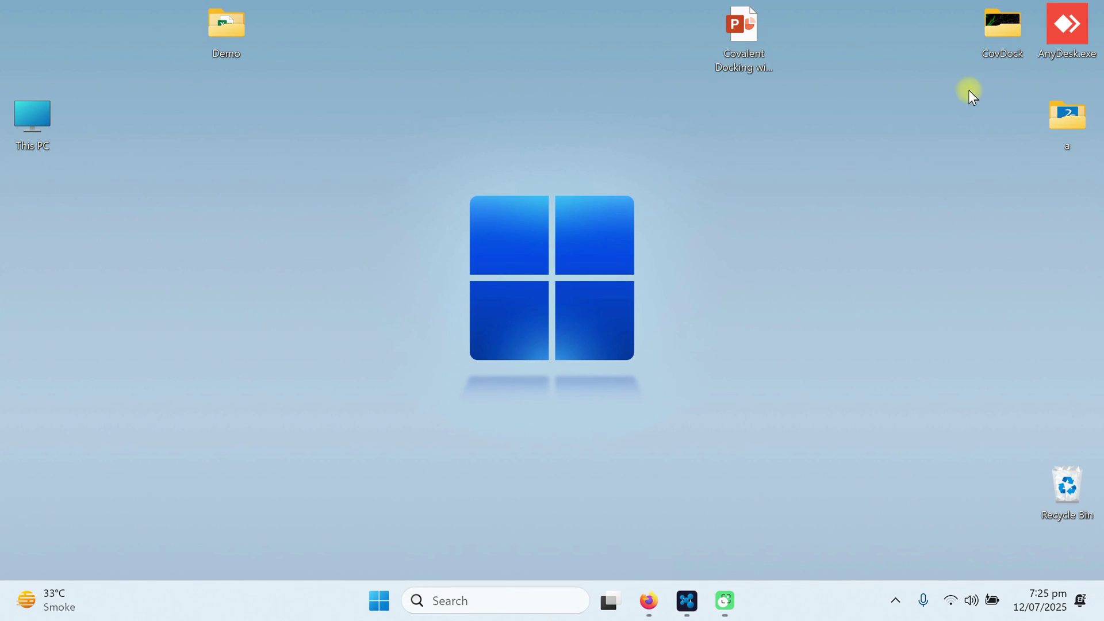
double_click(246, 30)
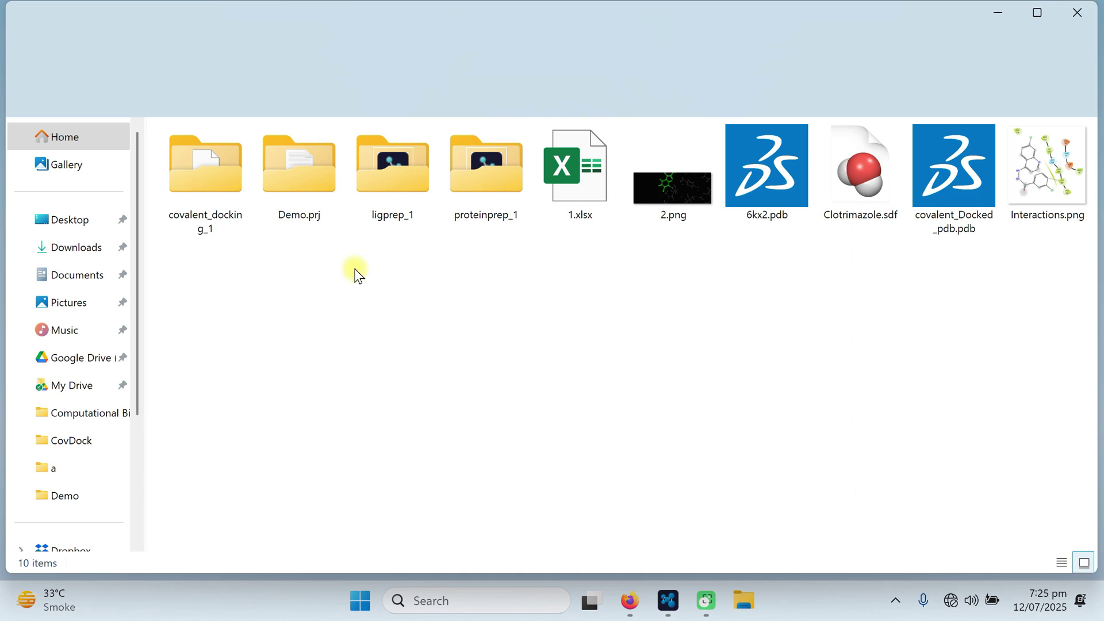
left_click(967, 186)
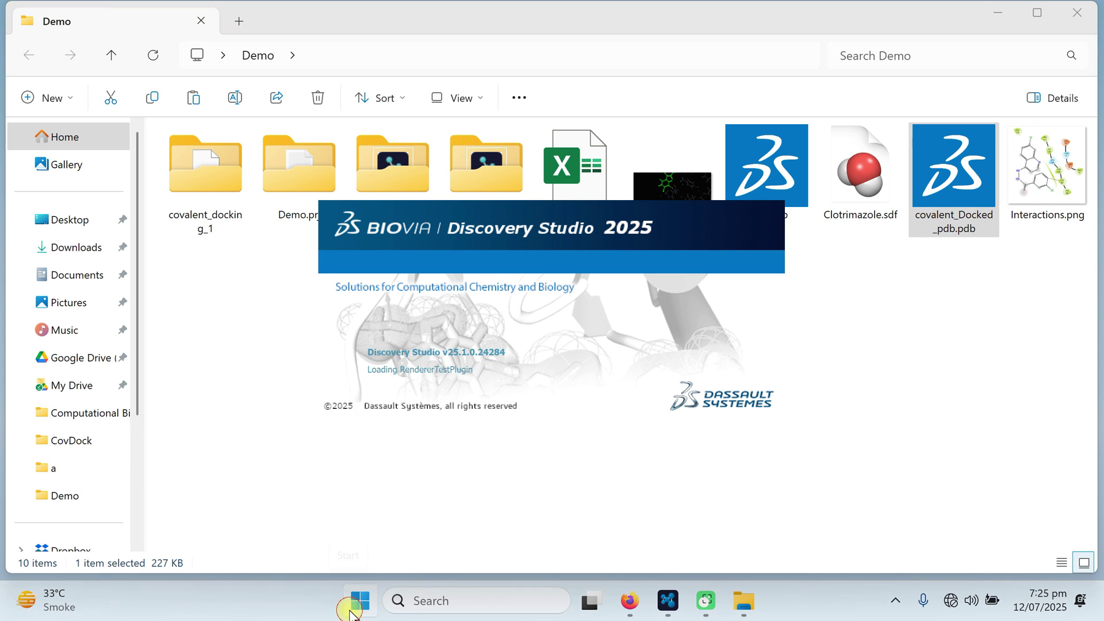
left_click(359, 601)
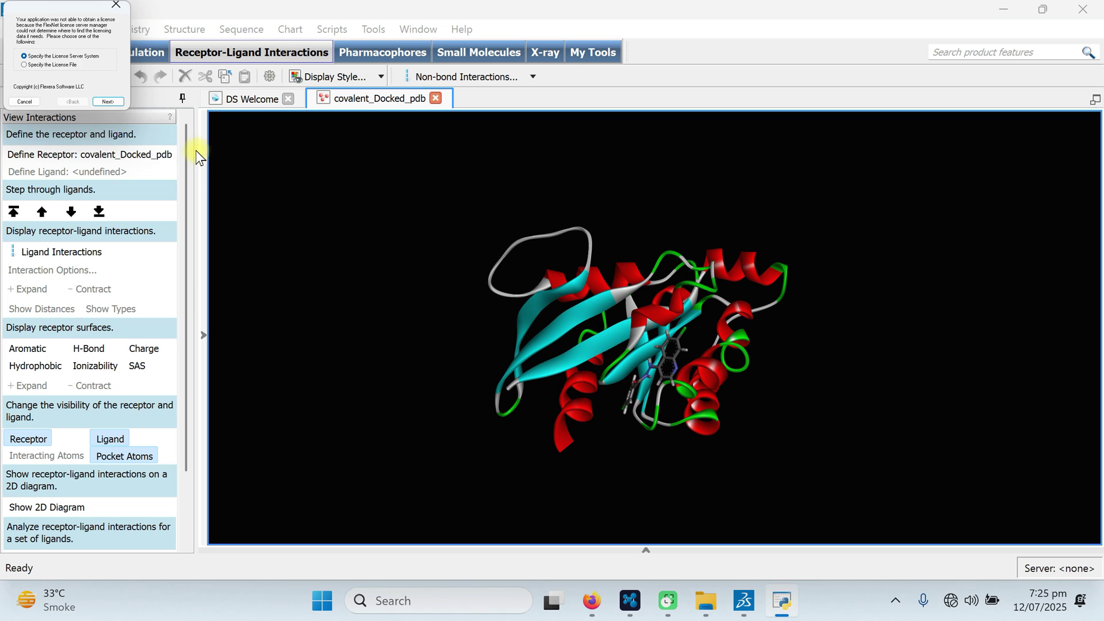
left_click(108, 102)
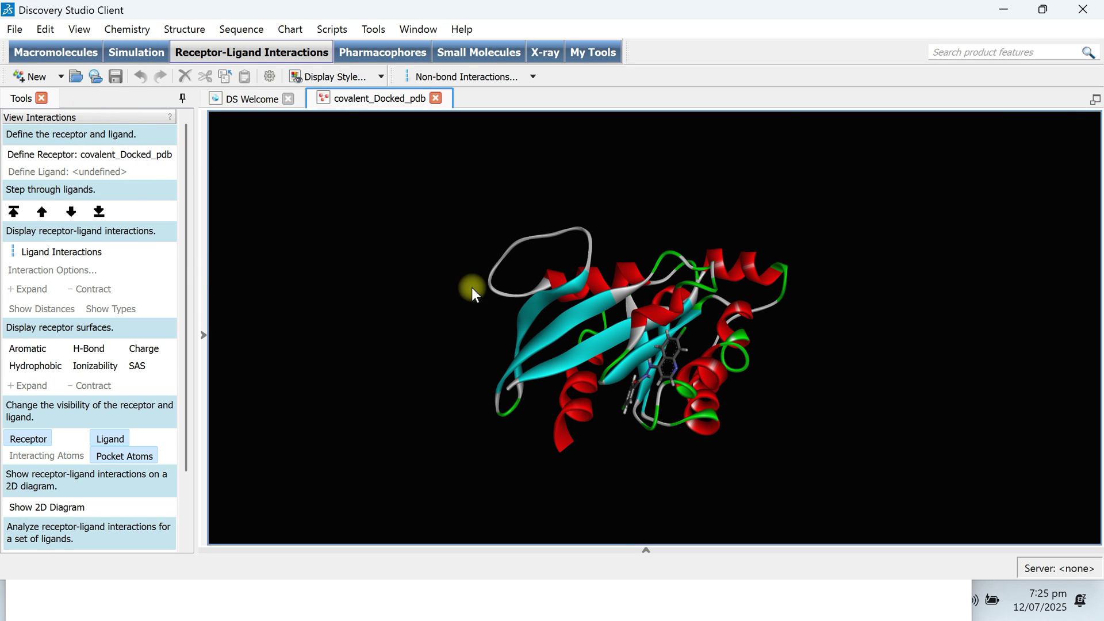
scroll(638, 361, "up", 3)
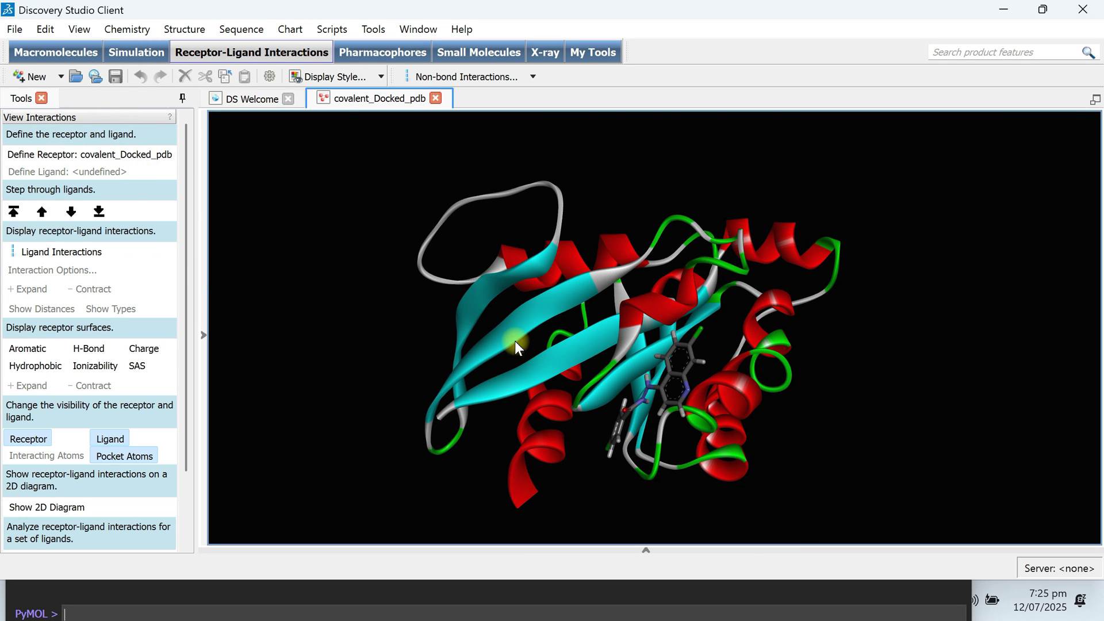
- Display the ligand interactions and their 2D diagram in Discovery Studio, and close it without saving the changes
left_click(62, 252)
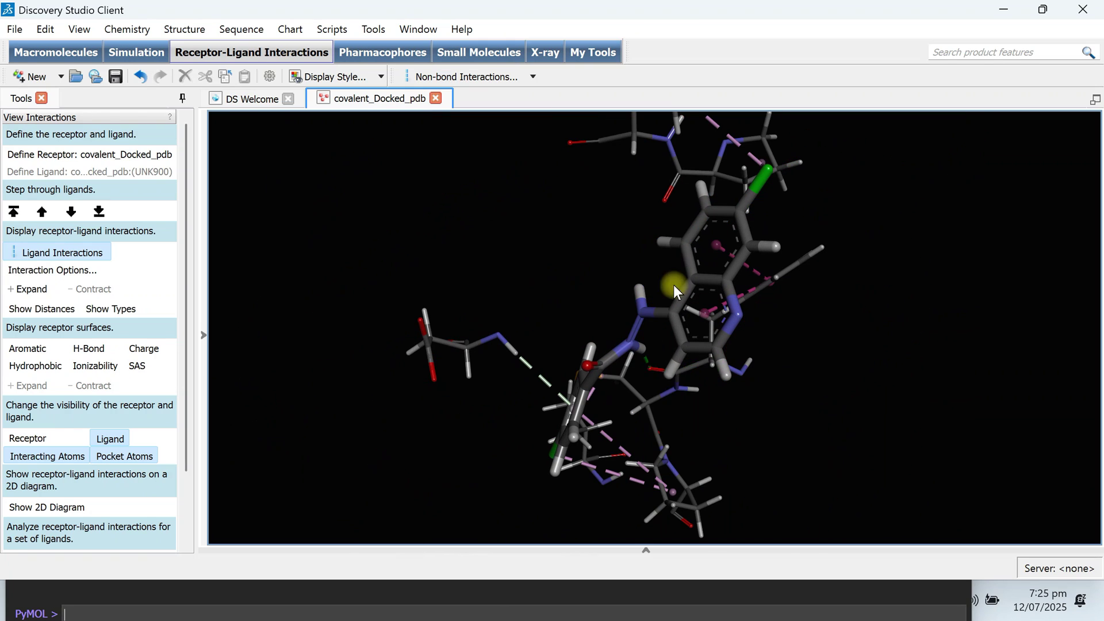
left_click(44, 507)
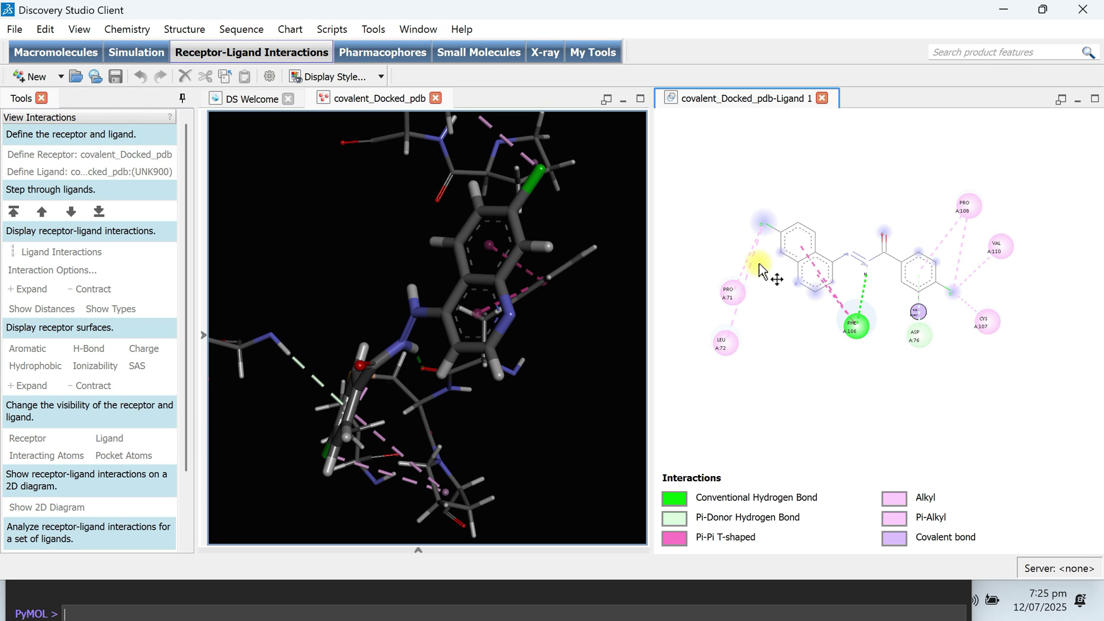
left_click(1083, 10)
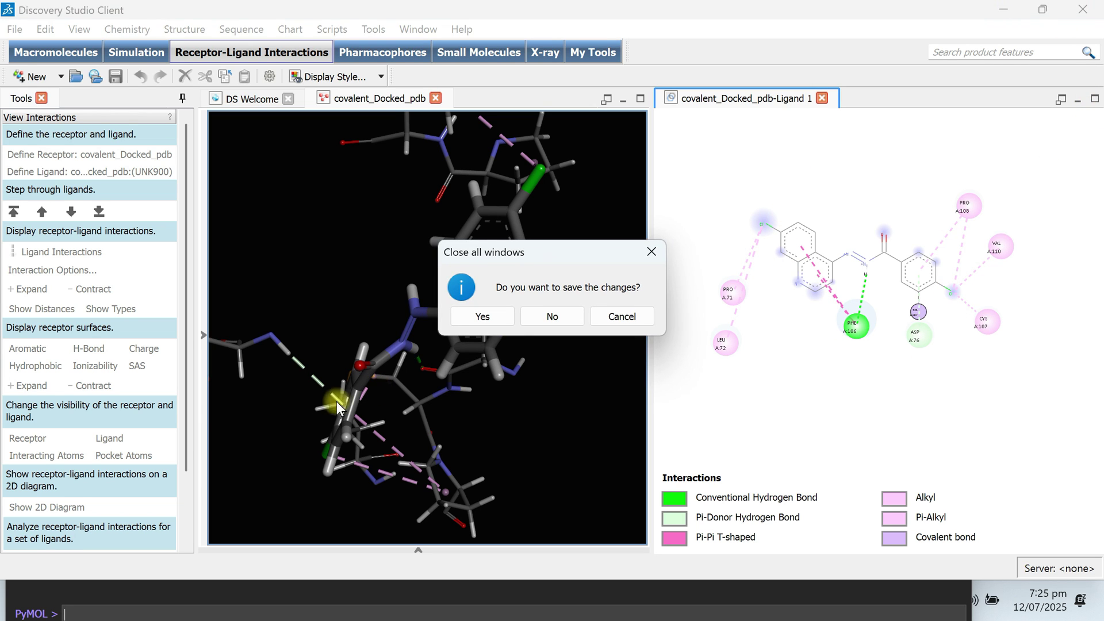
left_click(531, 320)
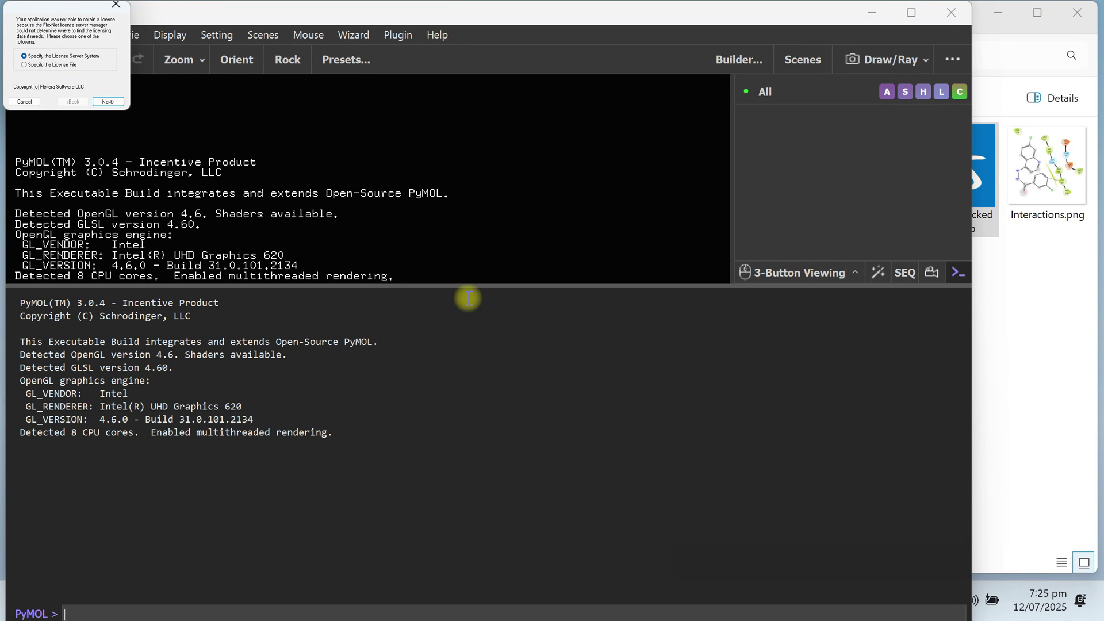
- Enlarge PyMOL's 3D view and open covalent_Docked_pdb.pdb from the Demo folder on the Desktop
left_click_drag(476, 286, 477, 546)
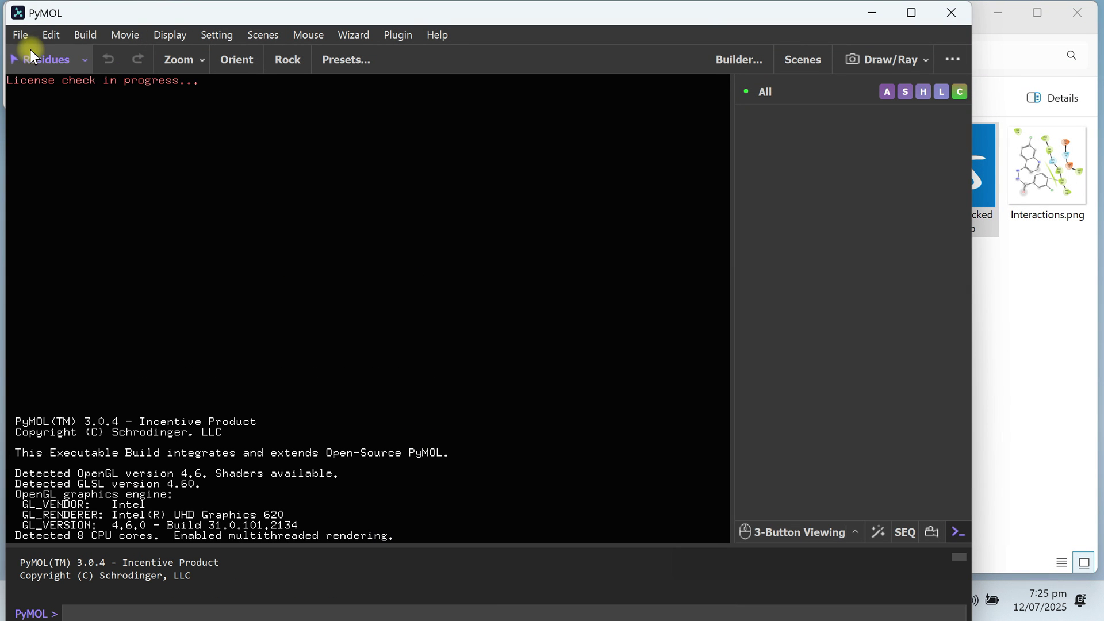
left_click(20, 34)
left_click(49, 106)
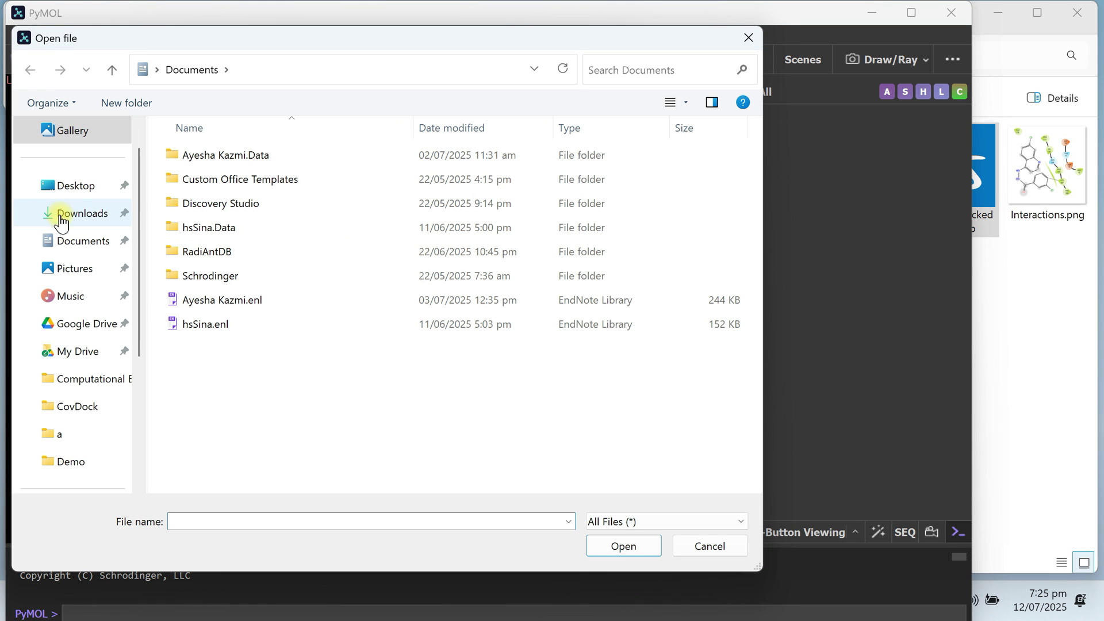
left_click(81, 194)
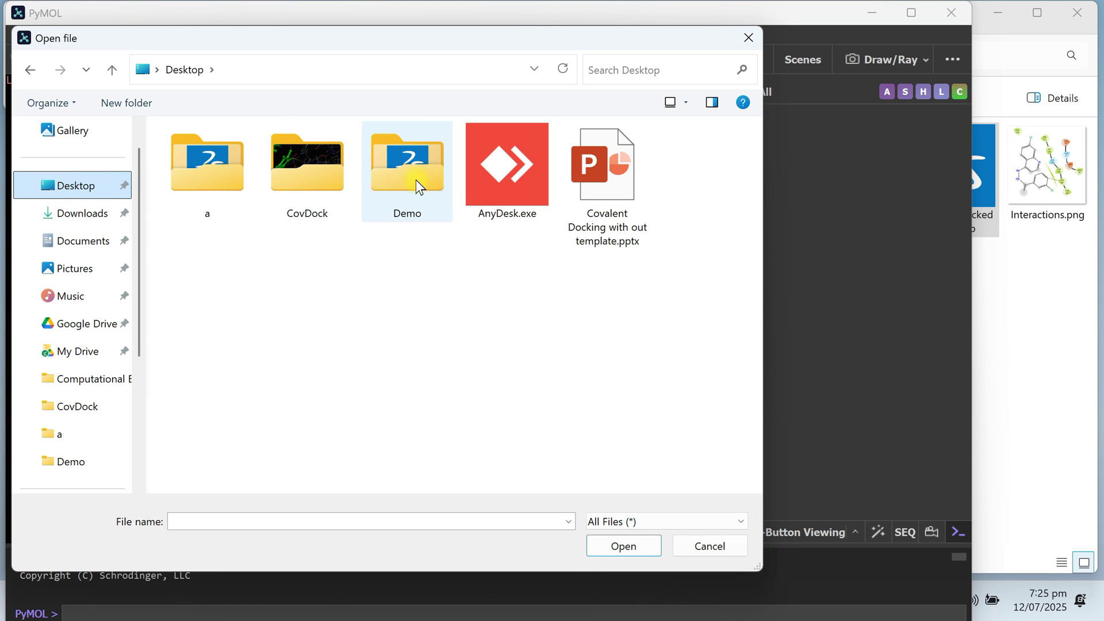
left_click(418, 185)
double_click(418, 185)
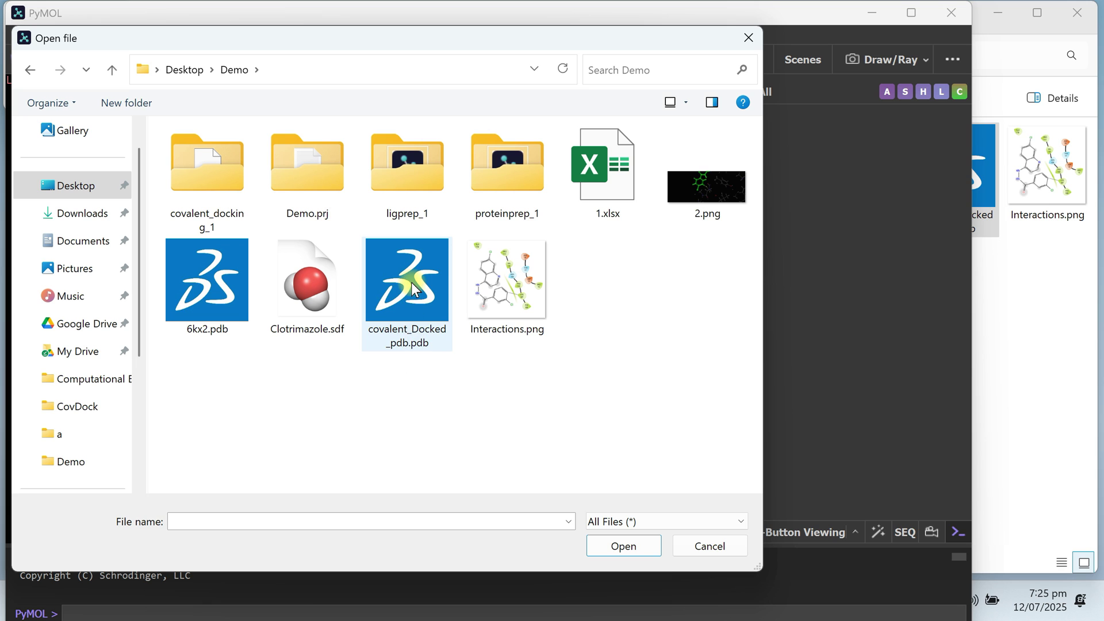
left_click(414, 286)
double_click(414, 287)
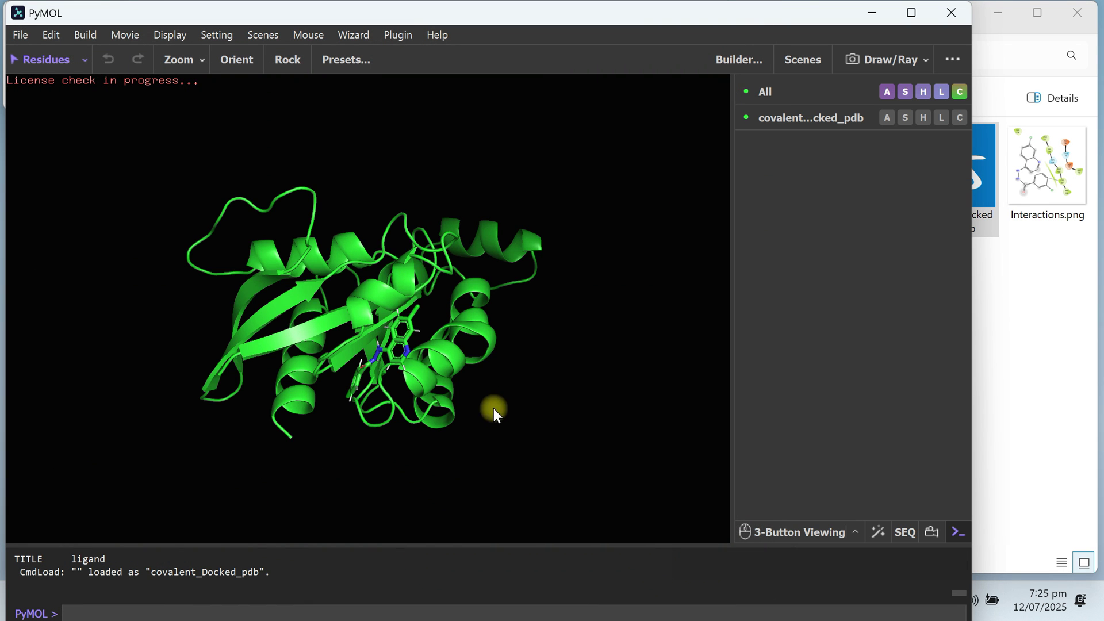
- Select the UNK 900 ligand in the displayed sequence and apply the ligand sites cartoon preset to all objects
left_click_drag(530, 422, 276, 215)
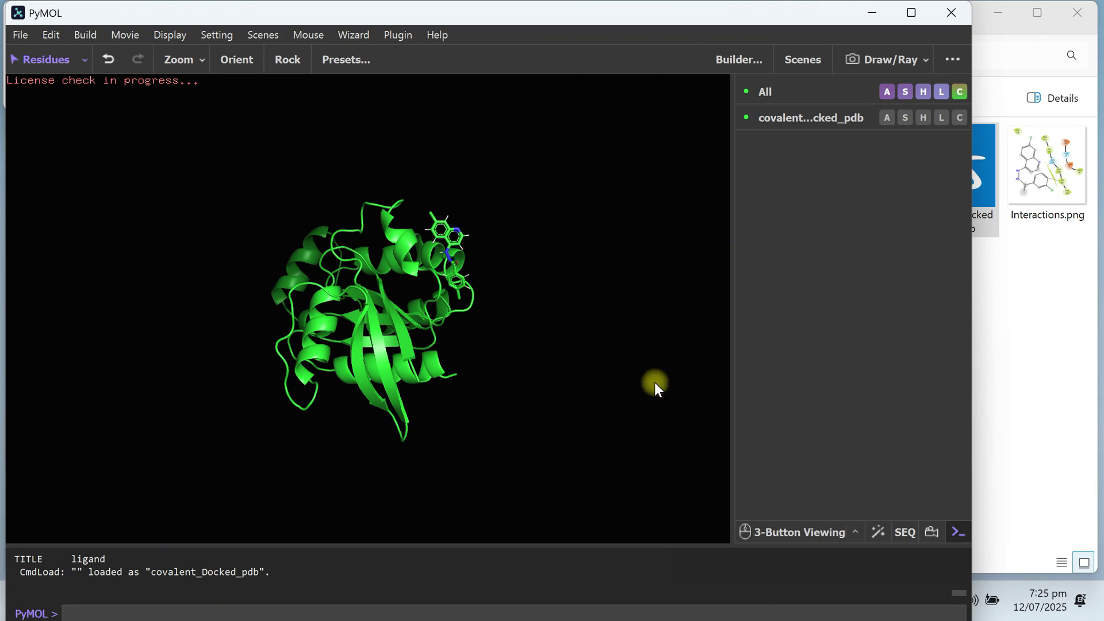
left_click(907, 534)
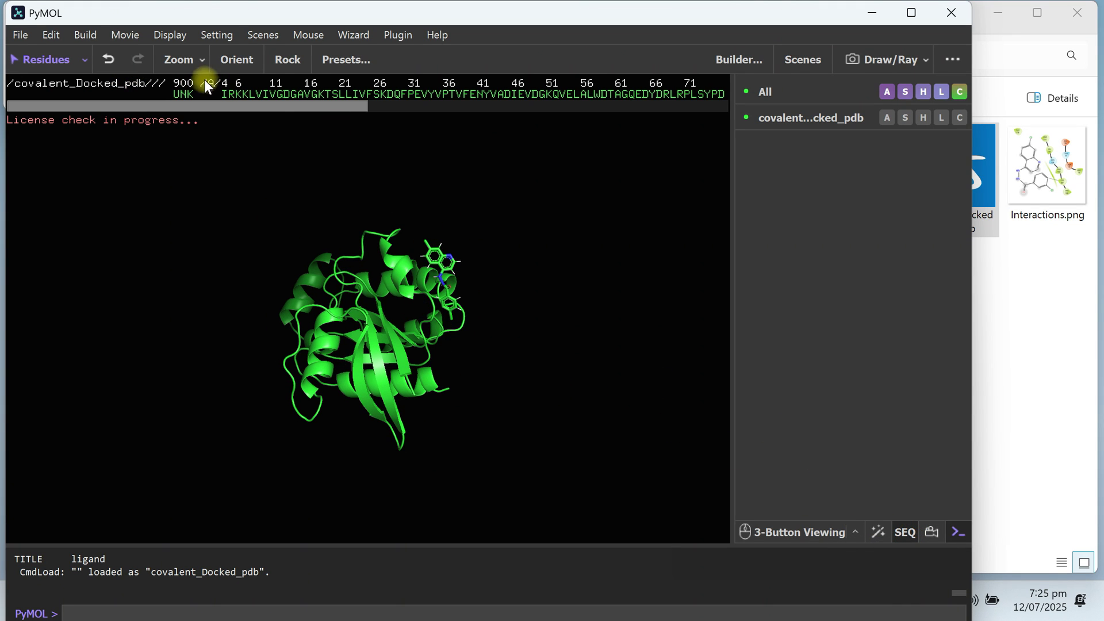
left_click(185, 95)
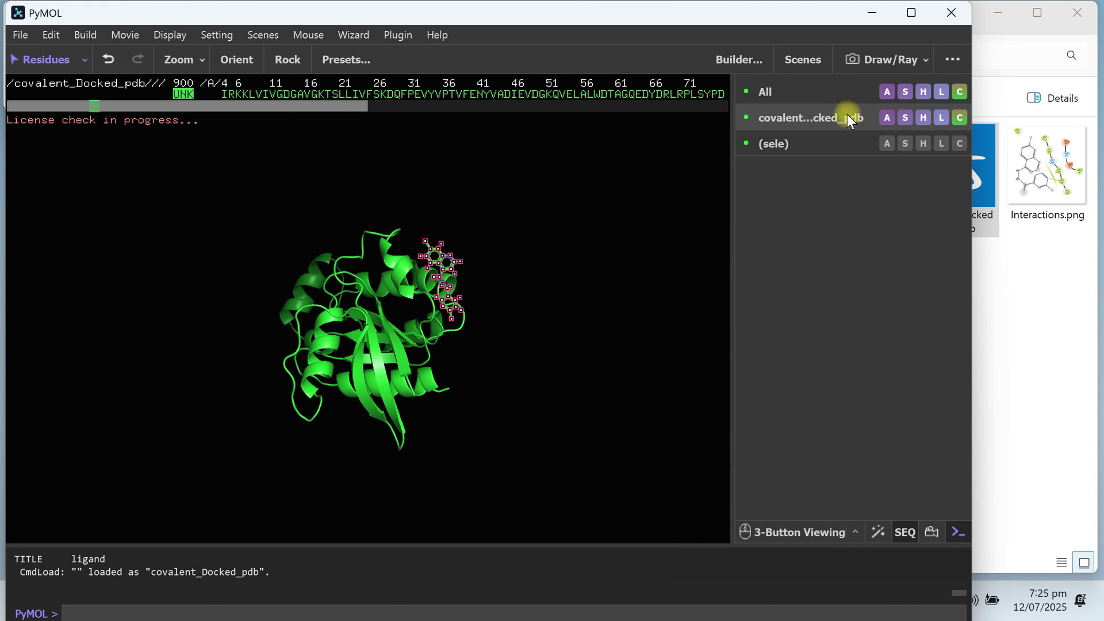
left_click(885, 95)
mouse_move(889, 179)
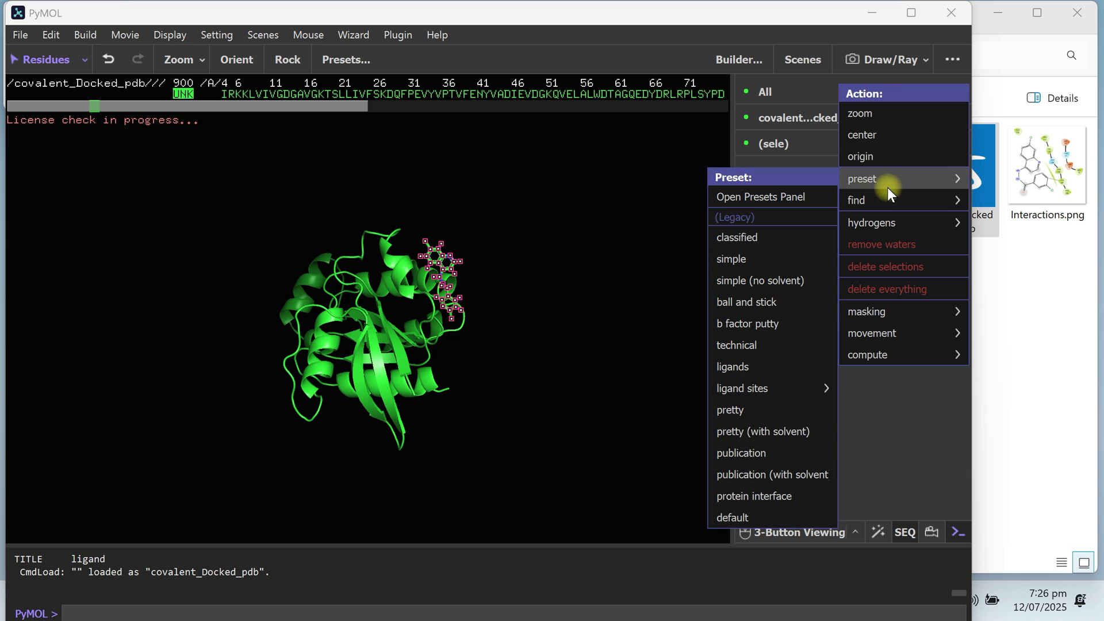
mouse_move(787, 393)
left_click(643, 401)
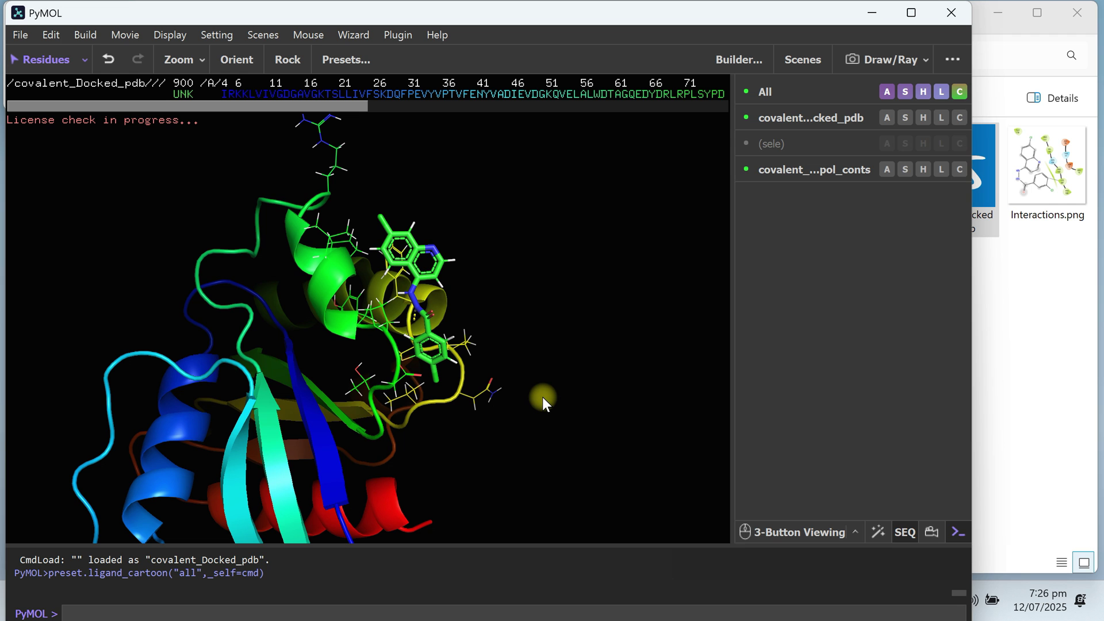
- Close PyMOL and the Demo folder, and return to the Maestro project
left_click(1077, 26)
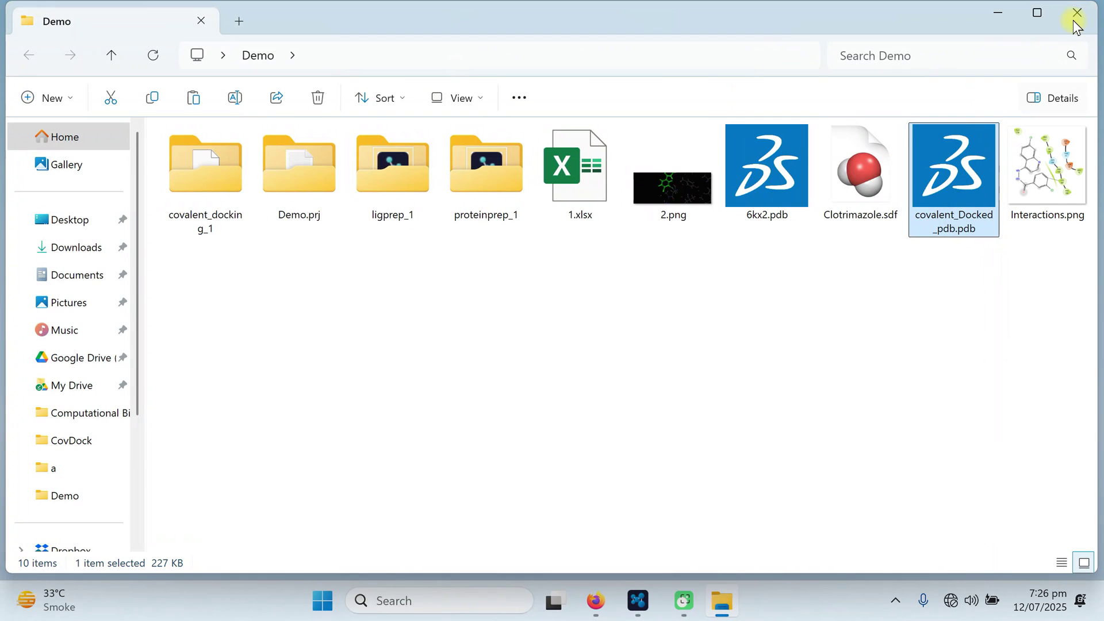
left_click(1077, 12)
left_click(684, 600)
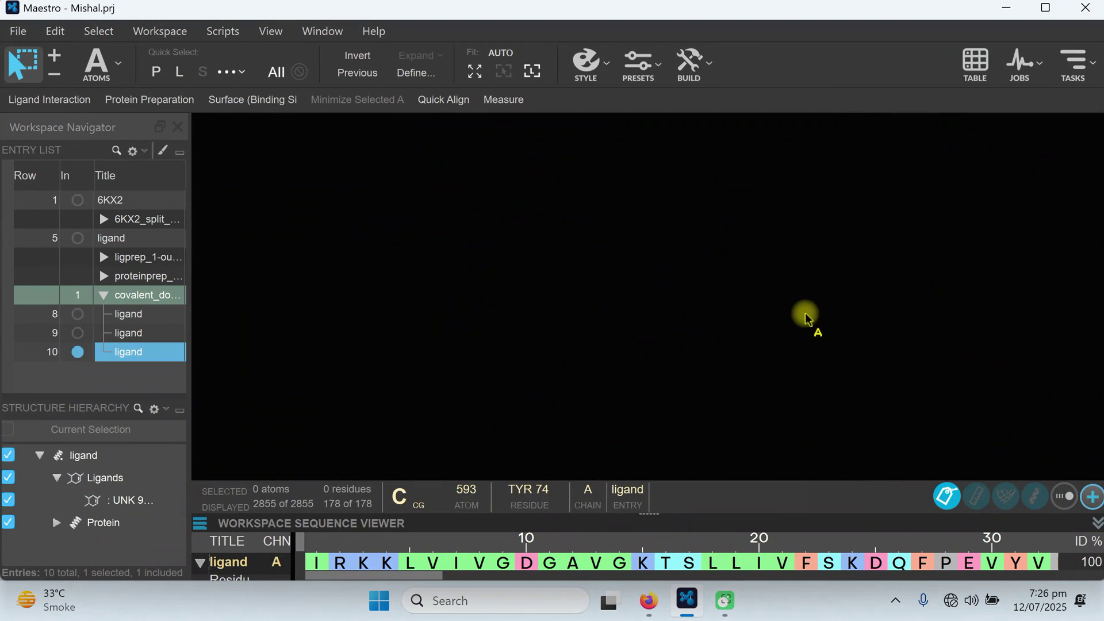